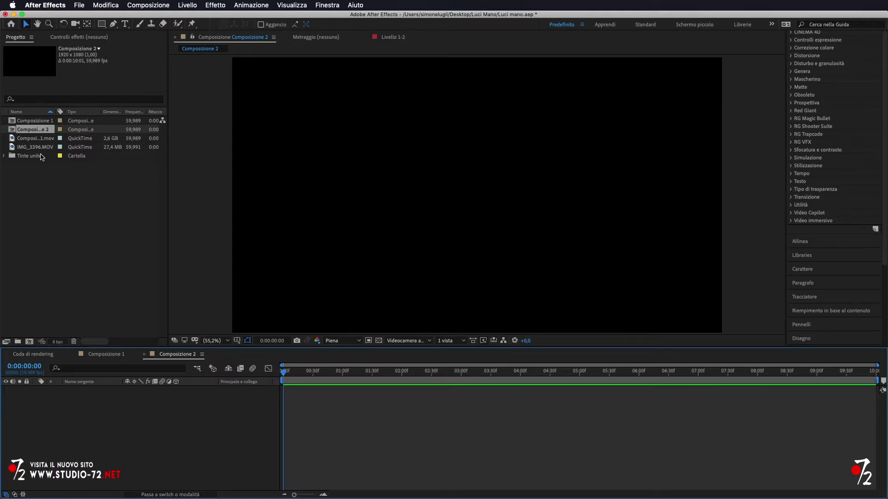
Step: Add IMG_3396.MOV to Composizione 2, preview it, and return the playhead to 0
left_click_drag(39, 147, 135, 448)
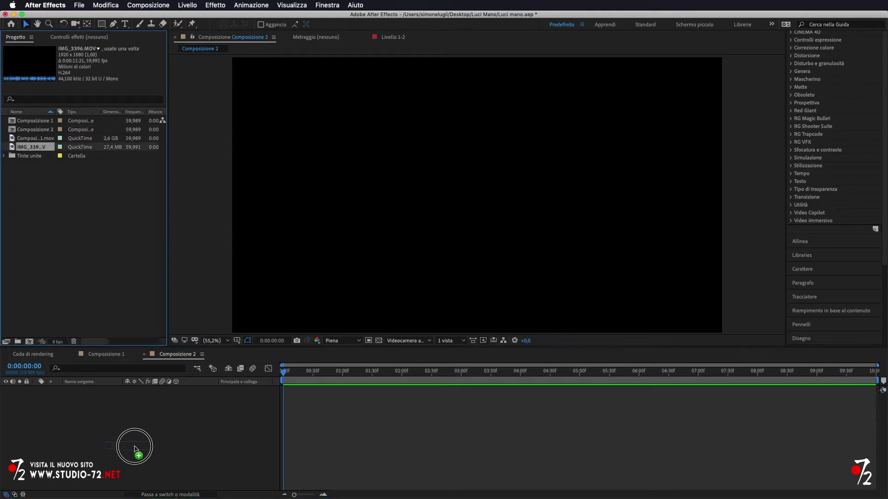
key("space")
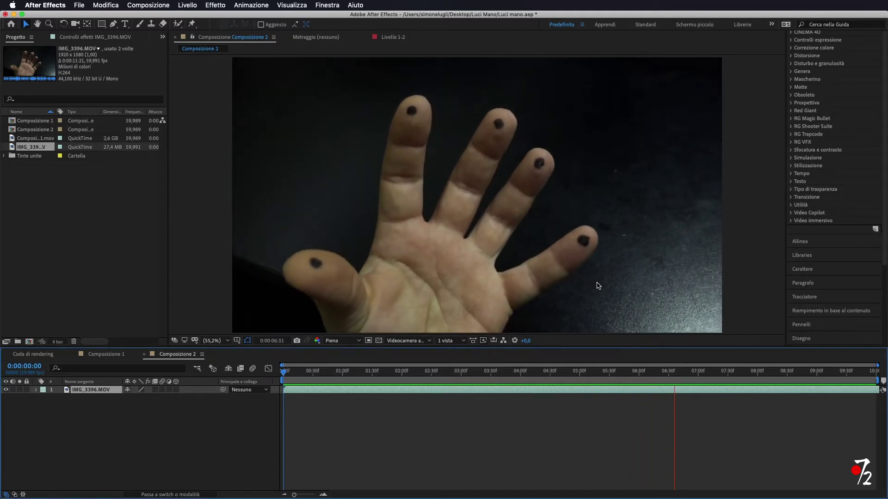
key("space")
left_click_drag(697, 377, 283, 390)
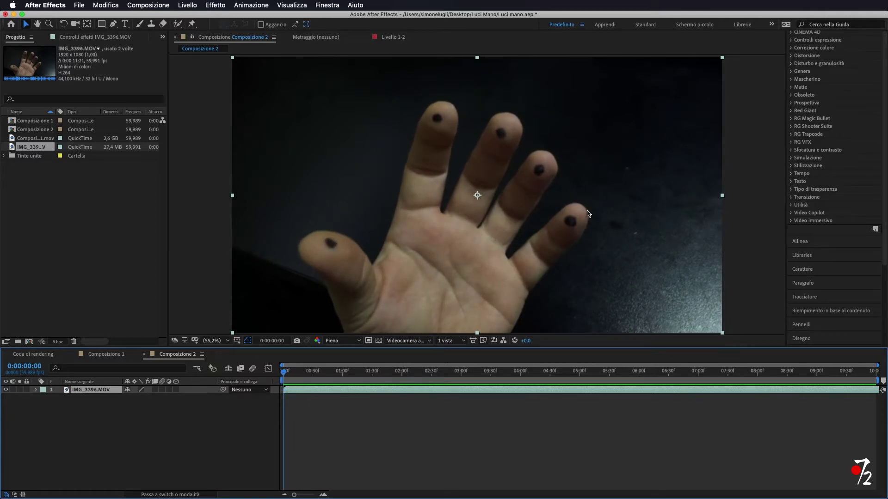
Step: Start a new Traccia movim. motion track on the hand footage from the Tracker panel
left_click(814, 297)
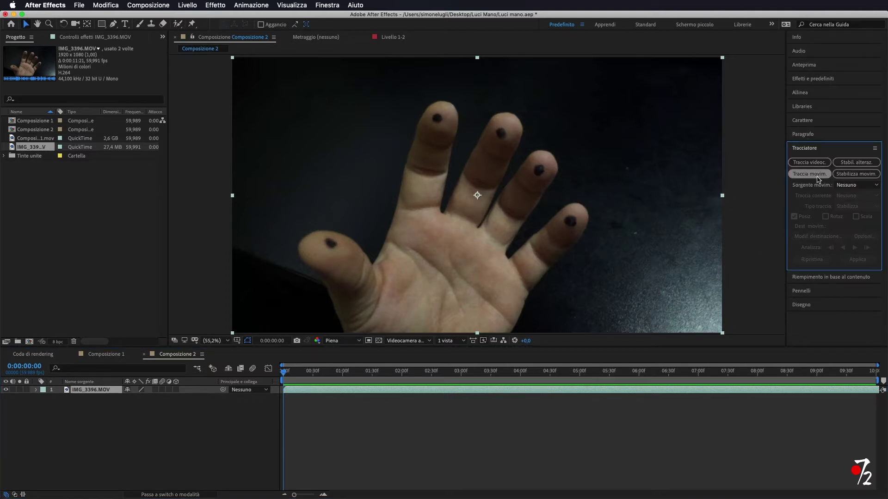
left_click(815, 176)
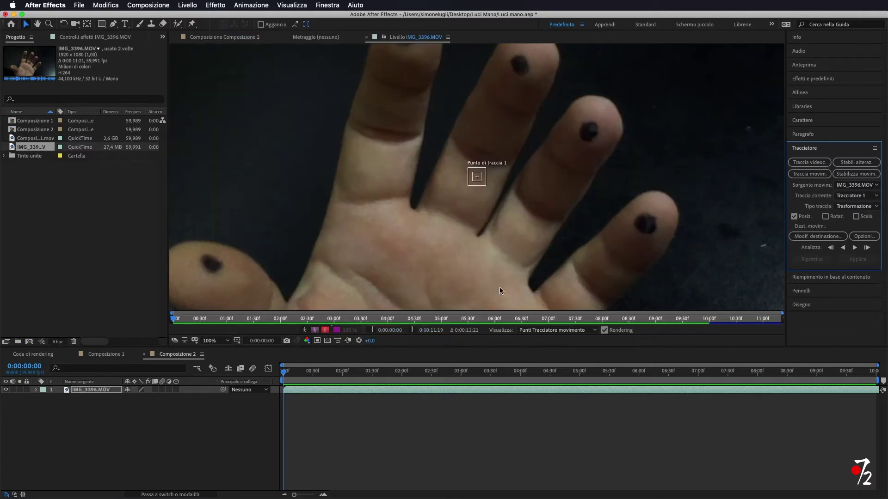
key("comma")
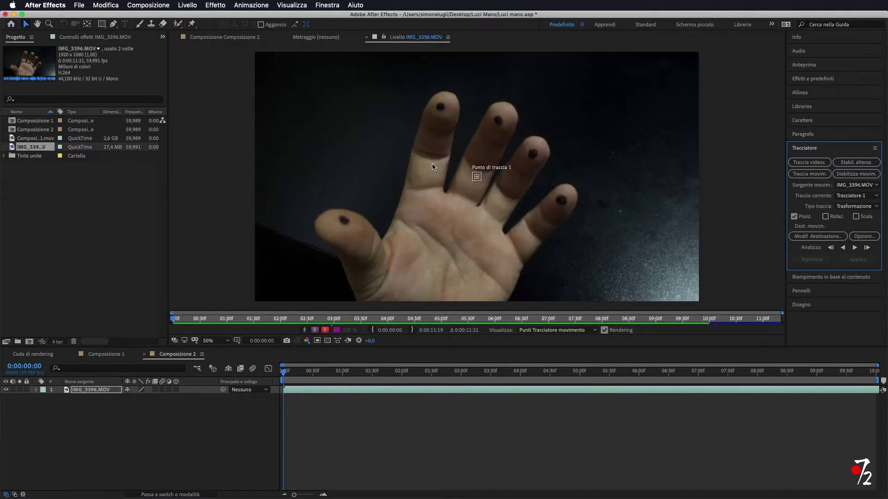
key("period")
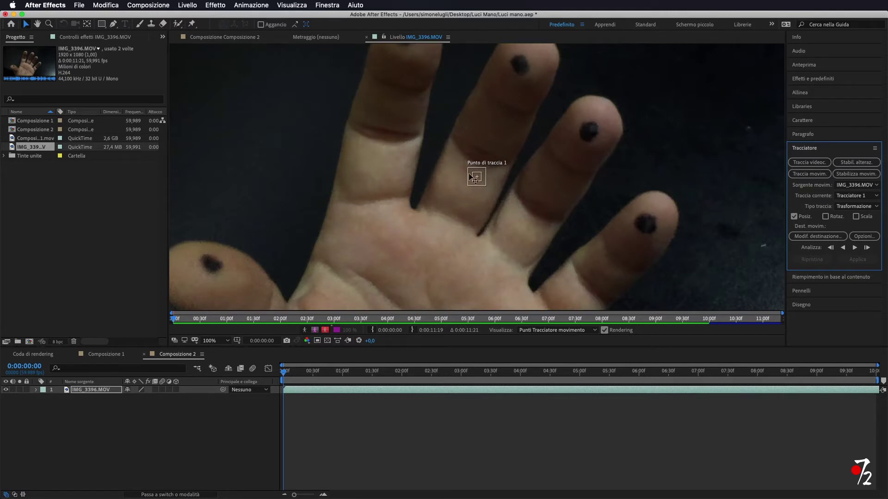
Step: Position and resize Track Point 1 over the black dot on the thumb tip
left_click_drag(479, 181, 211, 271)
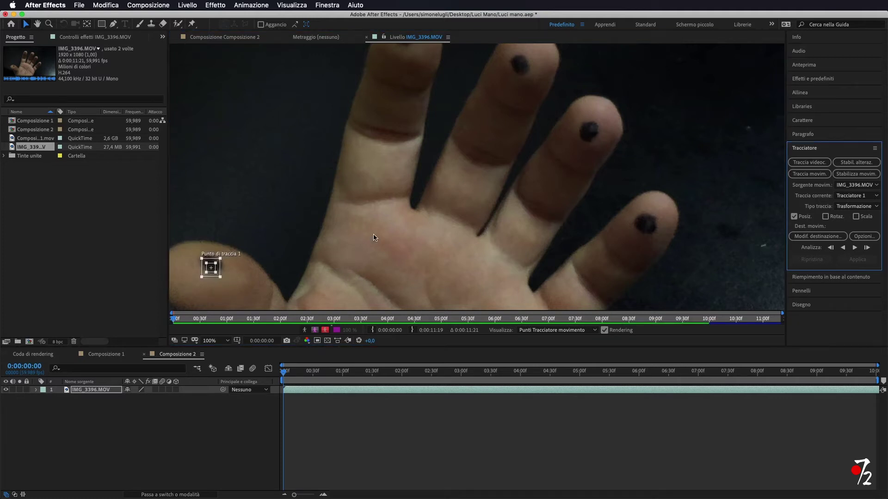
scroll(352, 215, "left", 5)
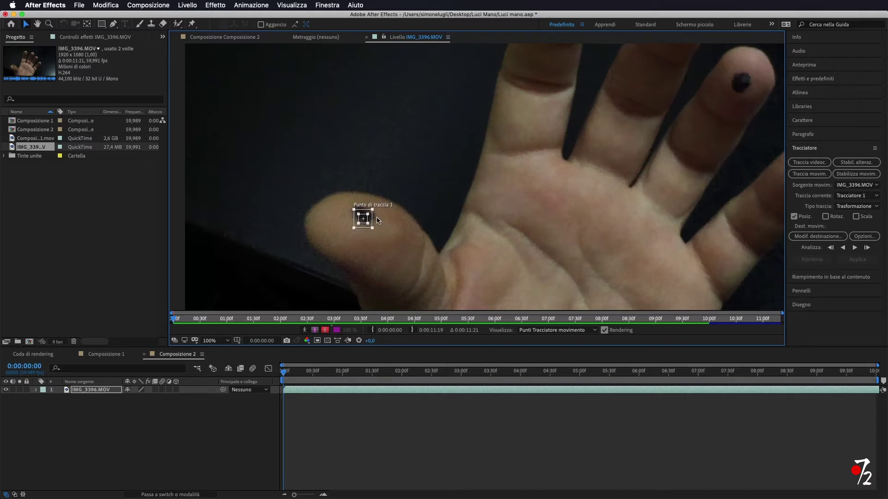
scroll(377, 220, "up", 1)
left_click_drag(496, 158, 505, 147)
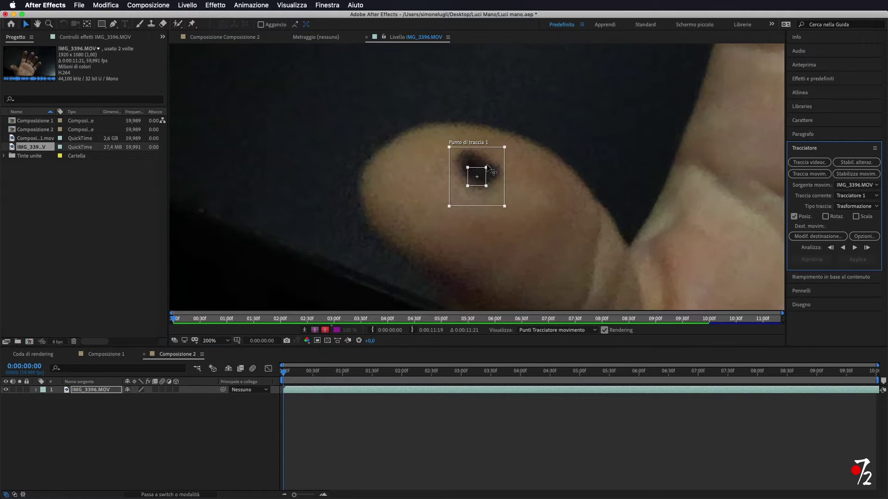
left_click_drag(485, 167, 486, 166)
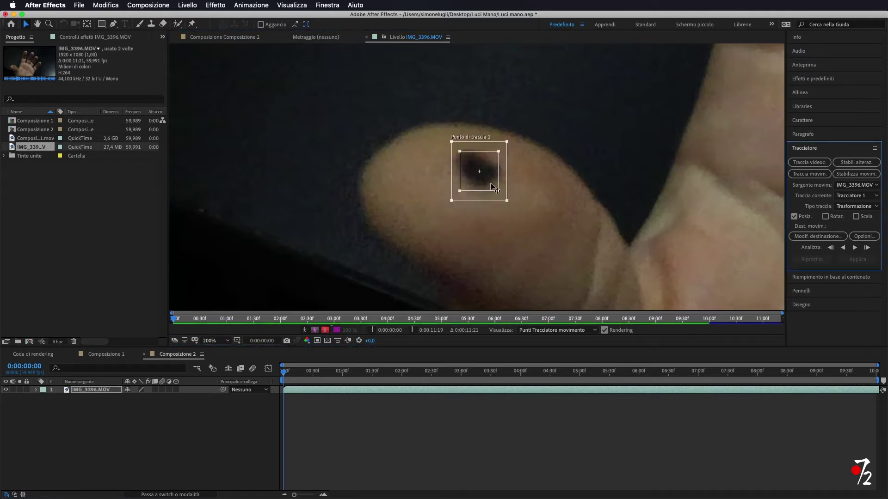
mouse_move(508, 198)
left_mouse_down()
mouse_move(497, 189)
mouse_move(511, 202)
left_mouse_up()
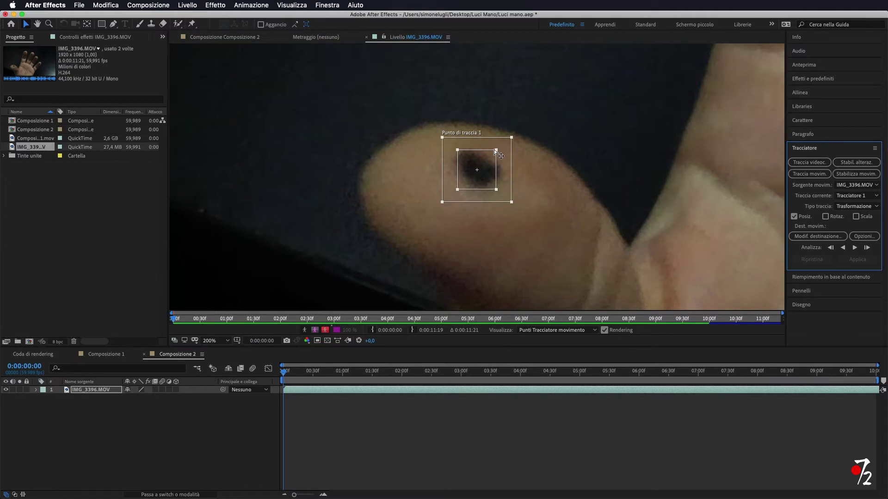
left_click_drag(495, 151, 496, 152)
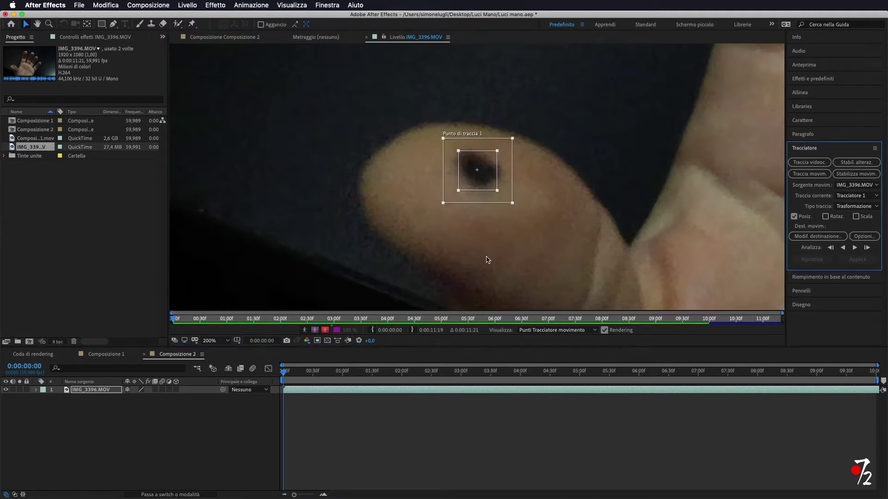
key("comma")
key("comma")
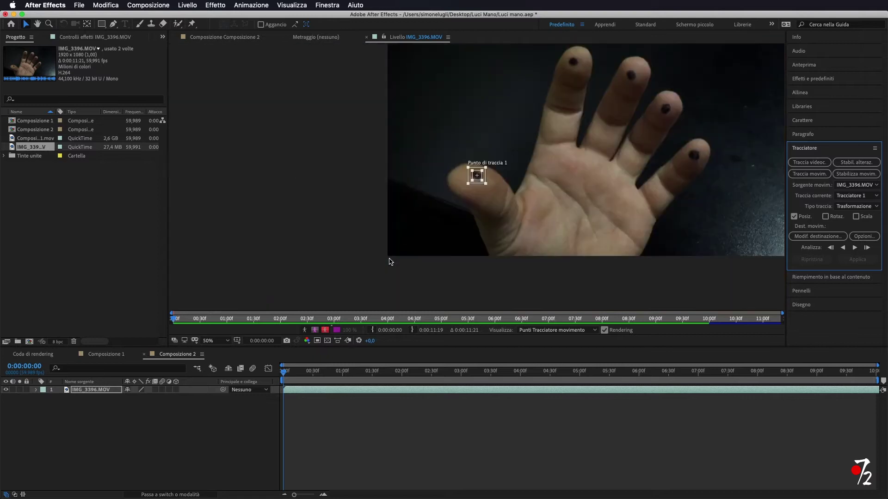
key("period")
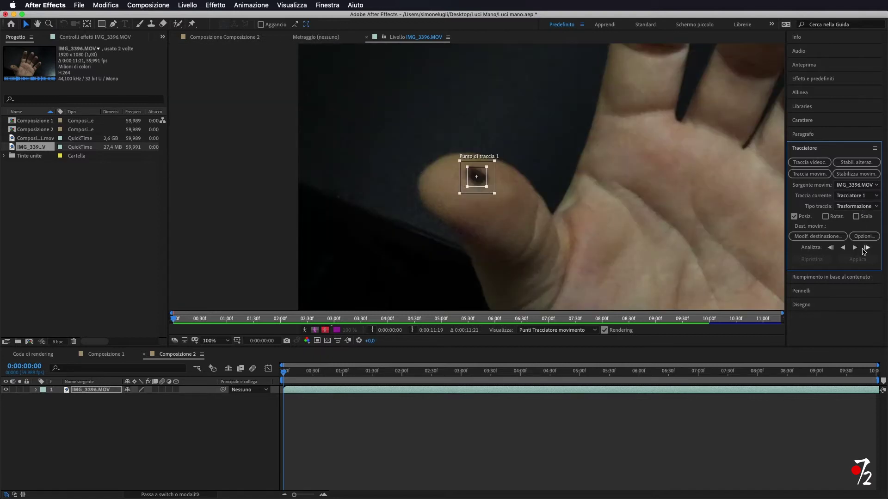
Step: Analyse the thumb dot forward through the whole clip and bring the playhead back to the start
left_click(855, 249)
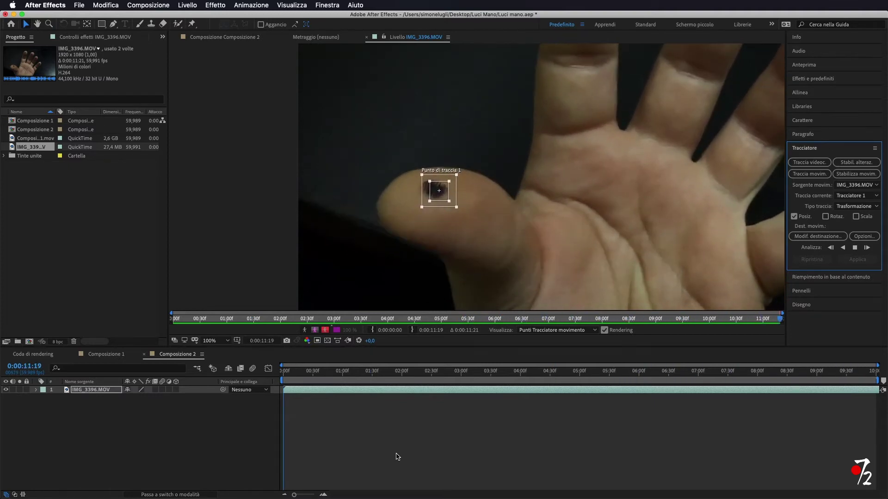
mouse_move(284, 372)
left_mouse_down()
mouse_move(297, 376)
mouse_move(277, 378)
left_mouse_up()
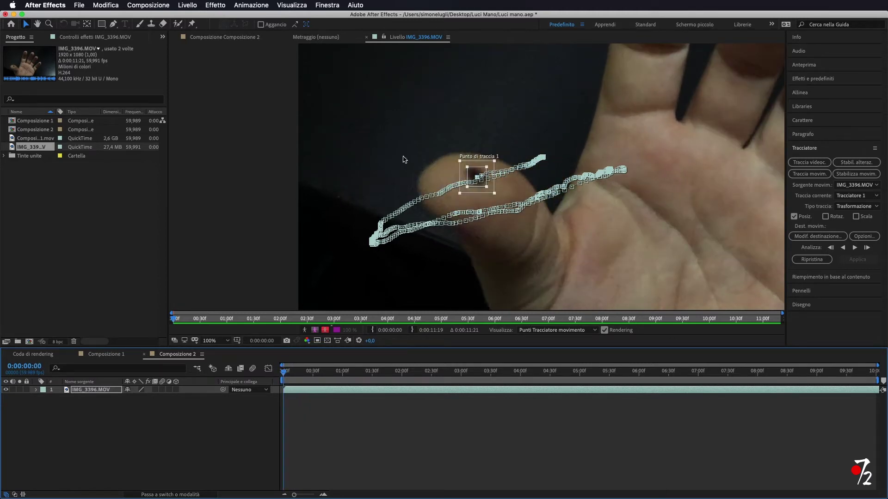
left_click(193, 8)
Step: Add a null object layer and rename it 1
mouse_move(202, 17)
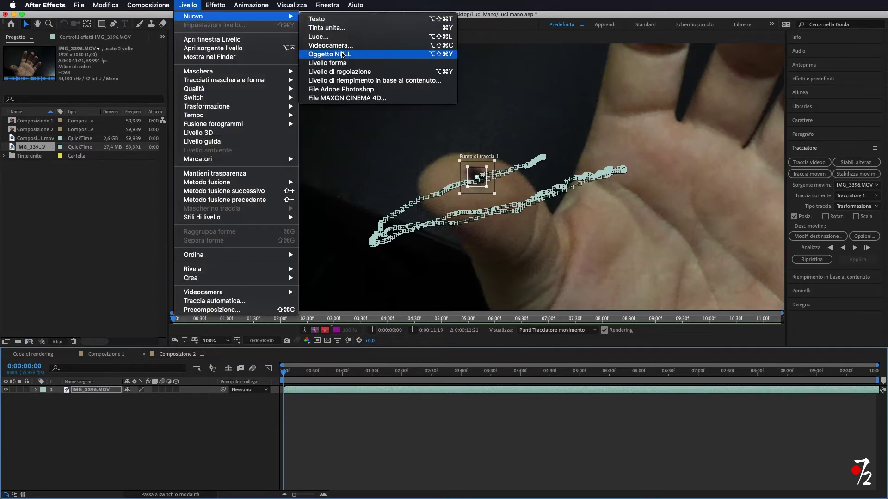
left_click(351, 56)
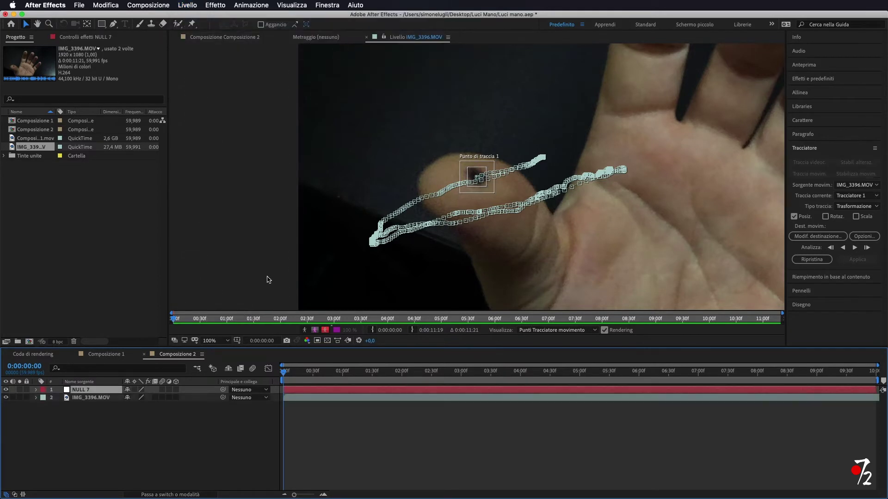
right_click(88, 391)
left_click(117, 491)
left_click(100, 388)
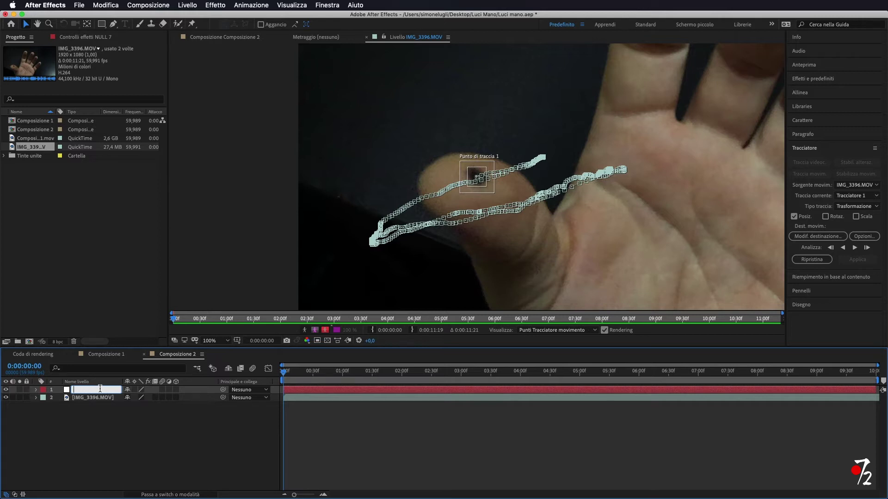
type("1")
key("Return")
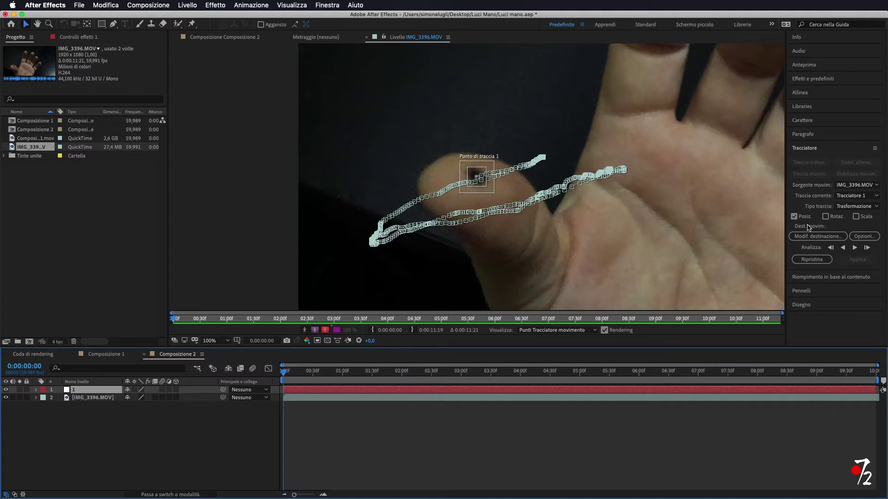
Step: Set null layer 1 as the tracker's target and apply the thumb track in X and Y
left_click(99, 398)
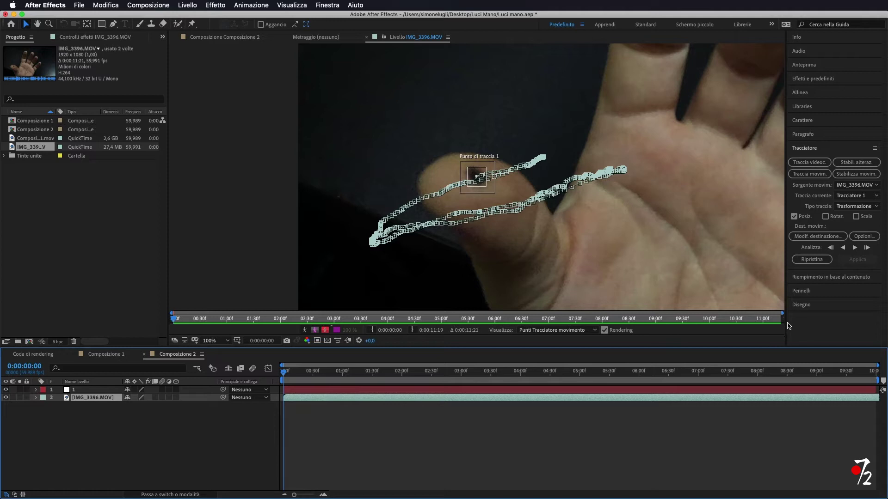
left_click(818, 237)
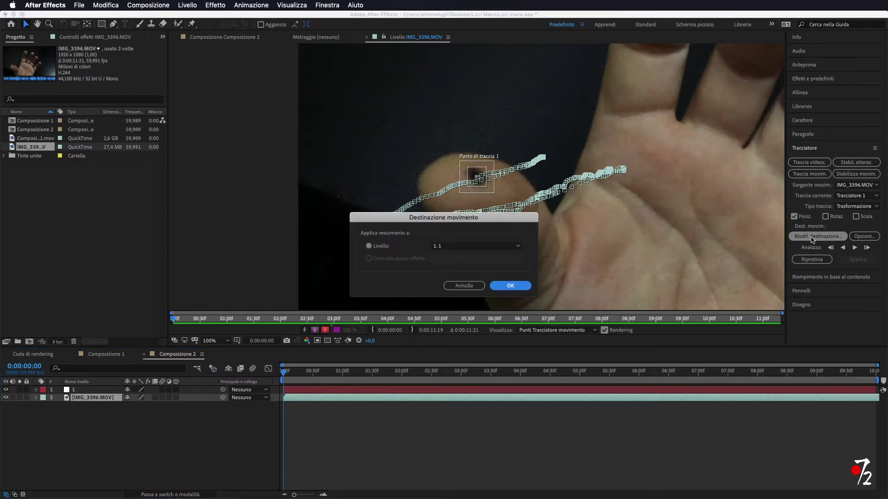
left_click(455, 249)
left_click(455, 257)
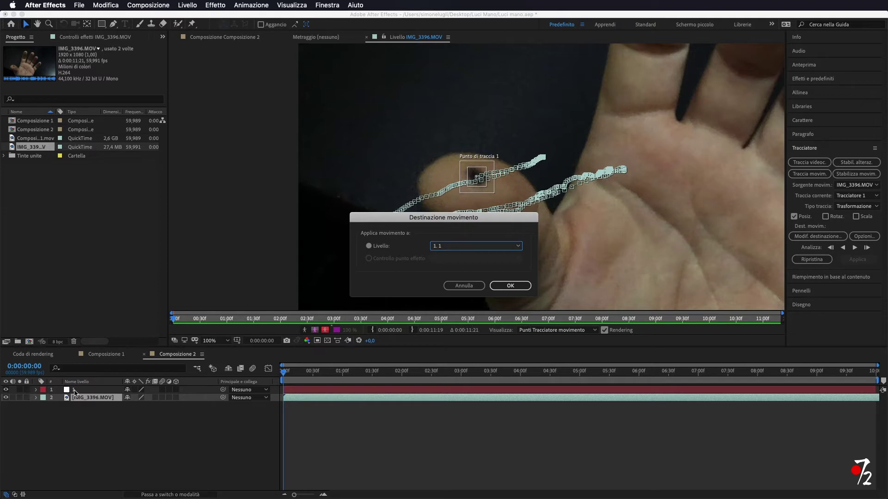
left_click(510, 286)
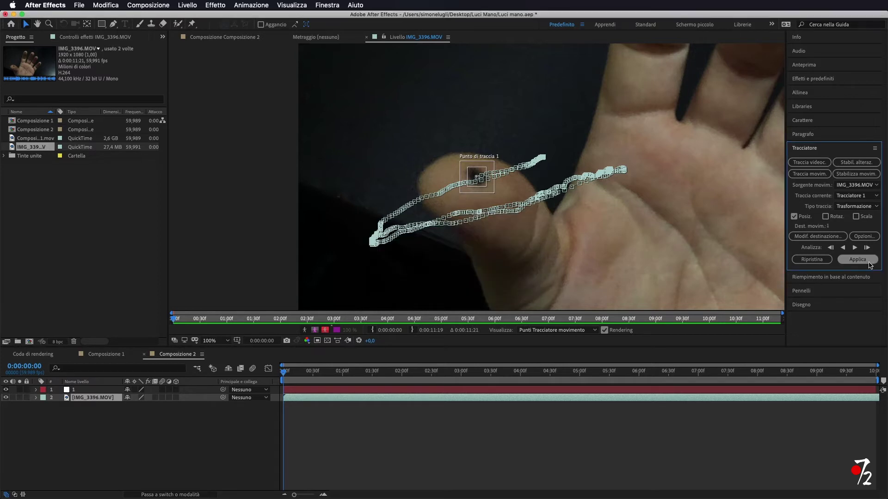
left_click(857, 259)
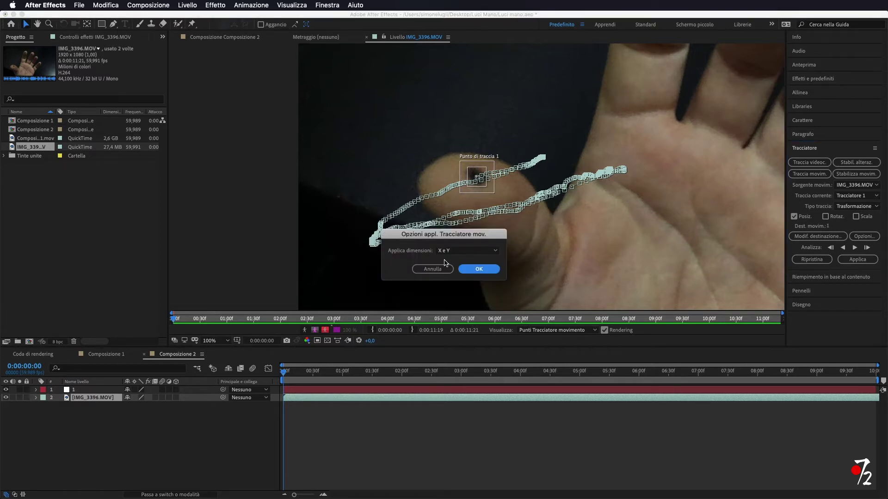
left_click(477, 269)
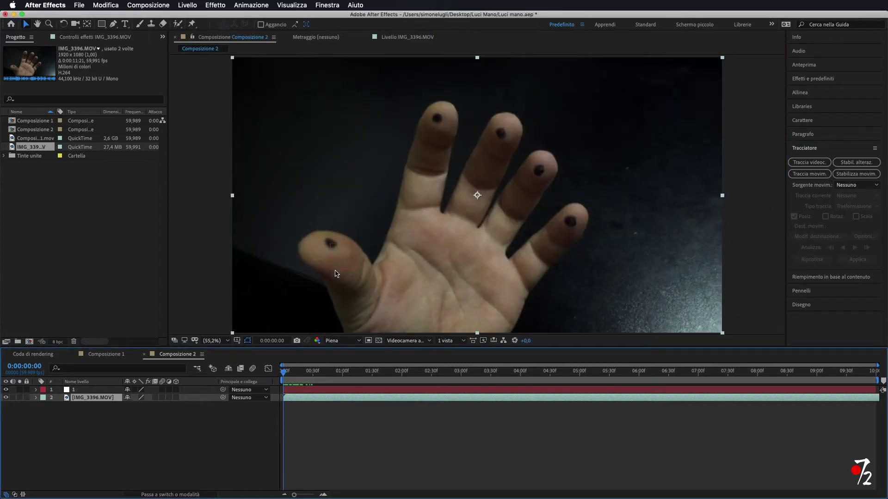
Step: Scrub ahead to check null 1 follows the thumb, then add another null layer
mouse_move(285, 375)
left_mouse_down()
mouse_move(363, 382)
mouse_move(270, 387)
left_mouse_up()
left_click(103, 391)
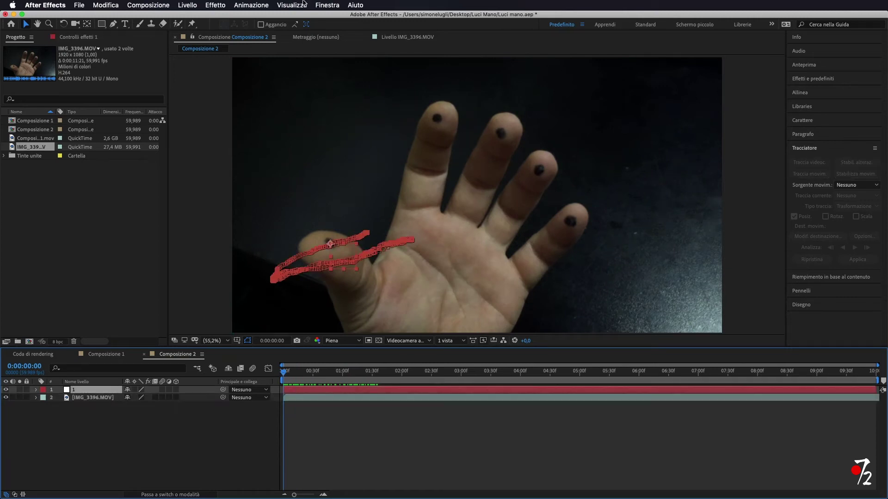
left_click(188, 5)
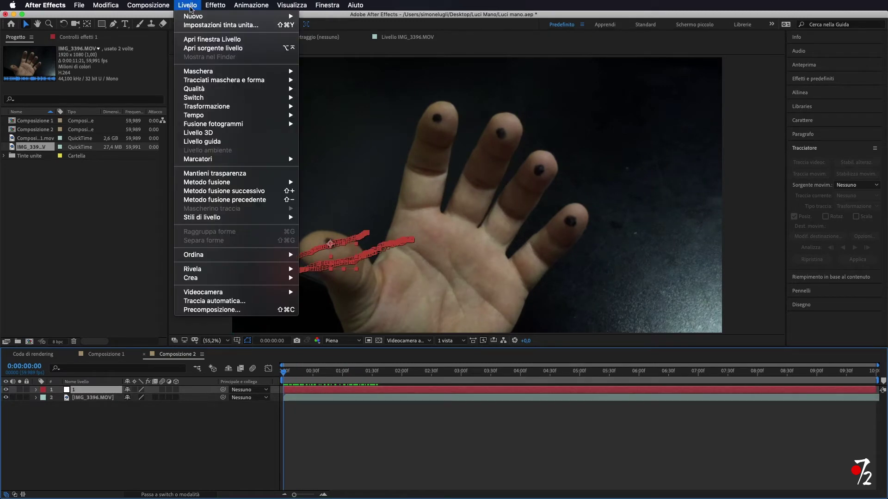
mouse_move(194, 16)
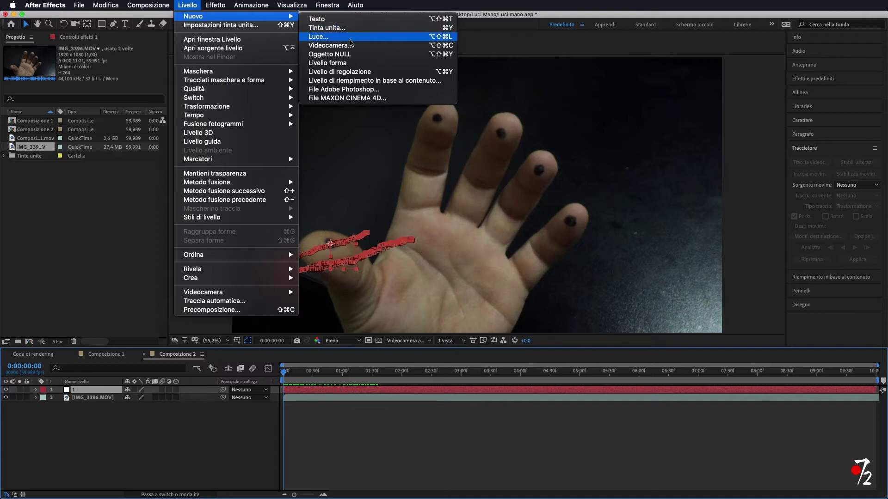
left_click(351, 54)
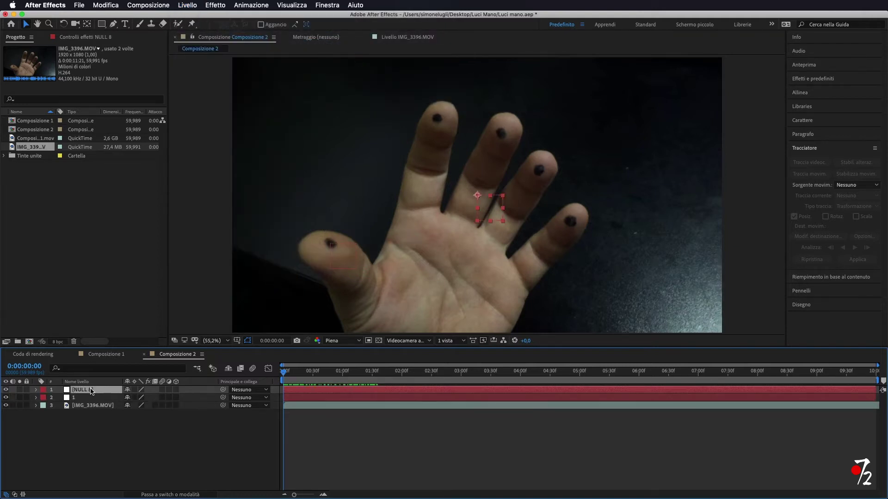
Step: Rename the new null to 2 and reselect the IMG_3396.MOV footage layer
right_click(91, 391)
left_click(147, 490)
type("2")
left_click(153, 446)
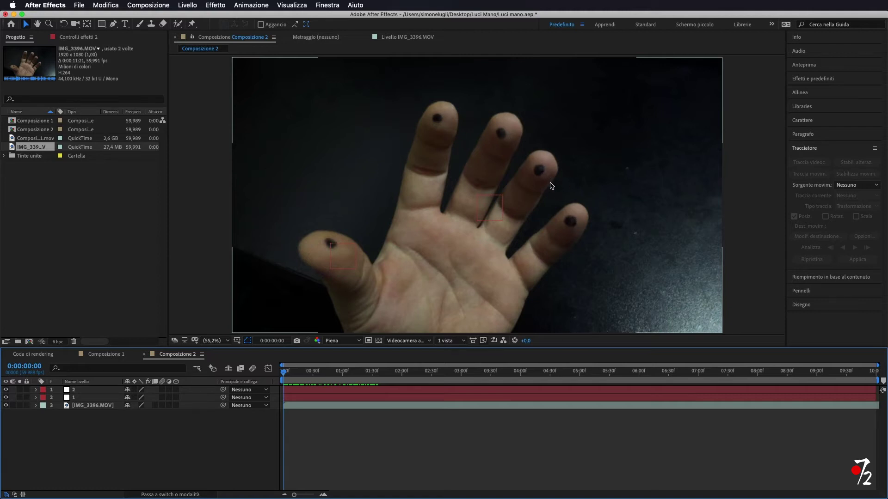
left_click(77, 391)
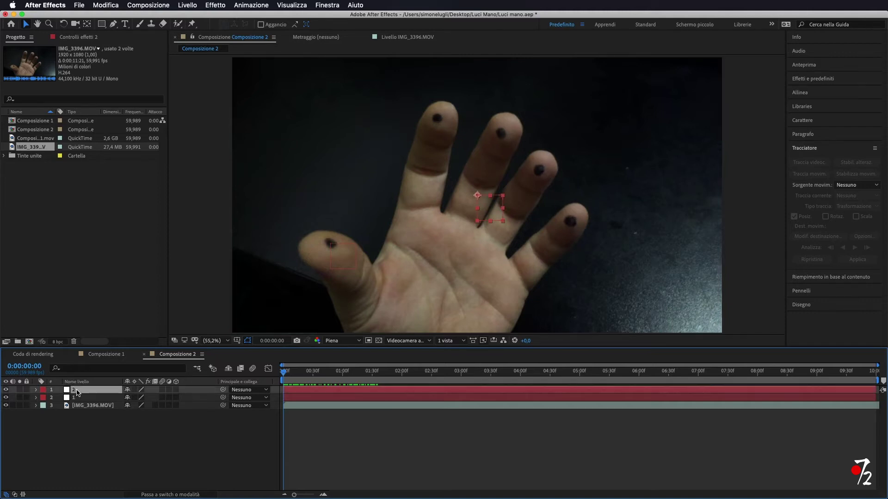
left_click(84, 406)
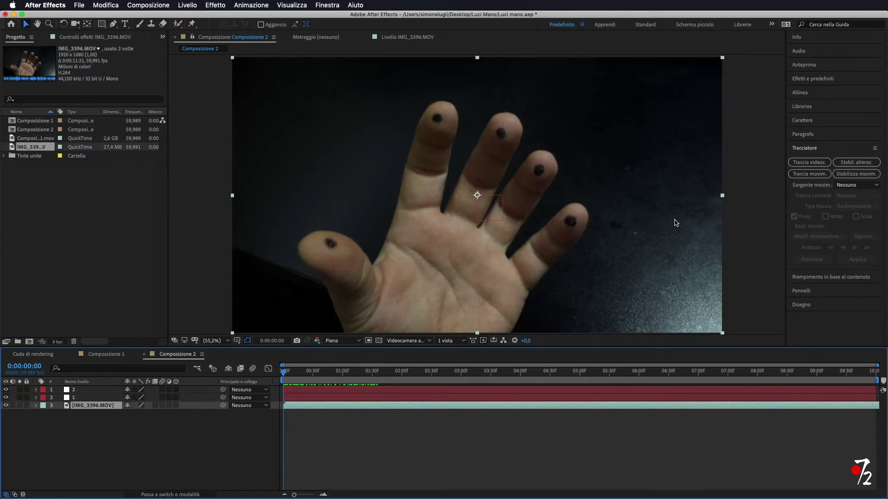
Step: Place a new track point on the index fingertip dot, enlarge its search box, and analyse forward
left_click(809, 174)
key("h")
left_click_drag(575, 152, 329, 236)
left_click_drag(353, 184, 355, 209)
key("v")
left_click_drag(232, 293, 427, 74)
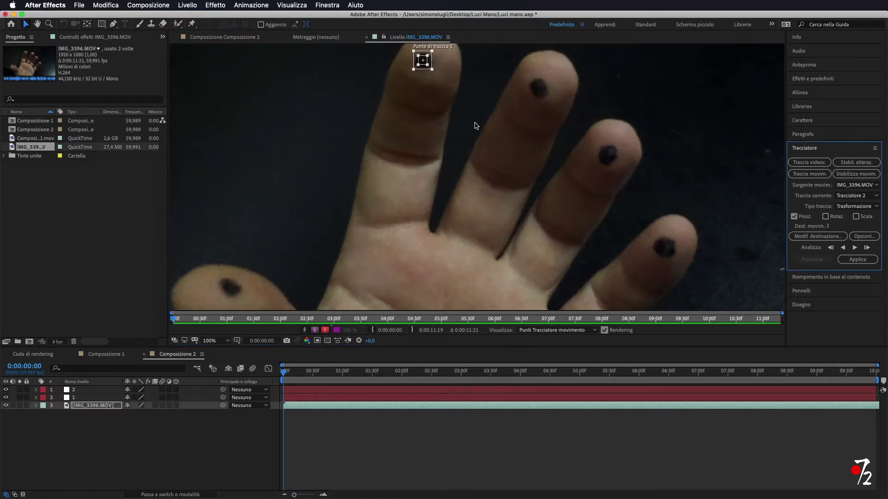
scroll(512, 137, "up", 2)
mouse_move(495, 158)
left_mouse_down()
mouse_move(504, 150)
mouse_move(494, 178)
left_mouse_up()
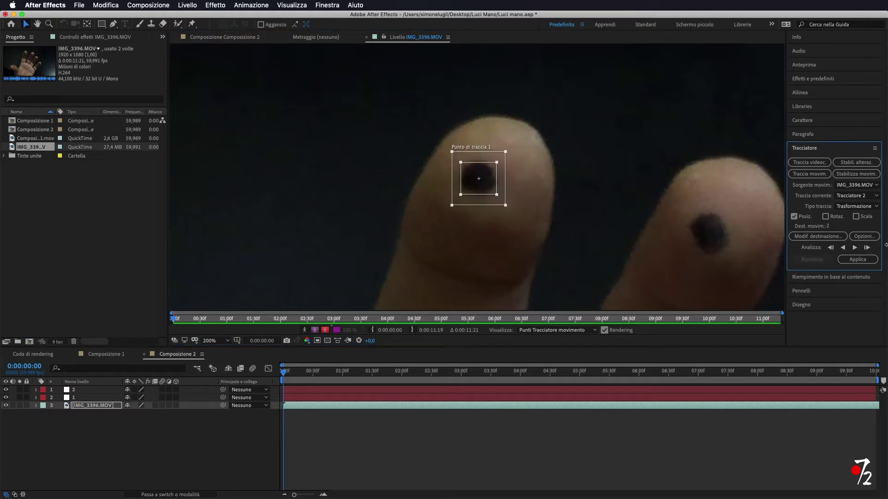
left_click(855, 248)
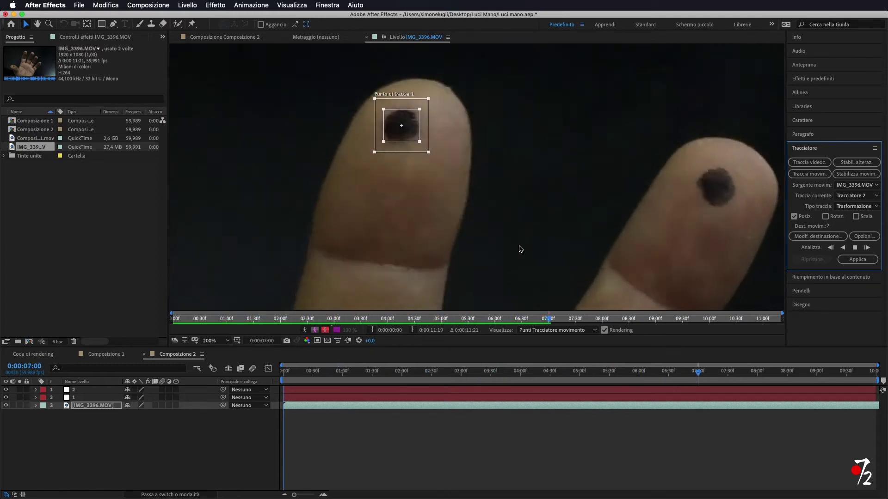
Step: Set the index fingertip tracker's target to null layer 2
key("comma")
key("comma")
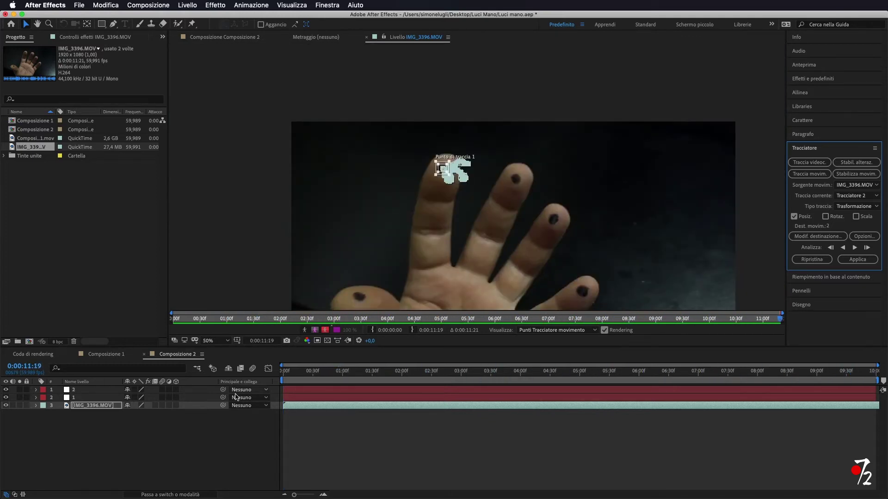
left_click_drag(515, 187, 483, 137)
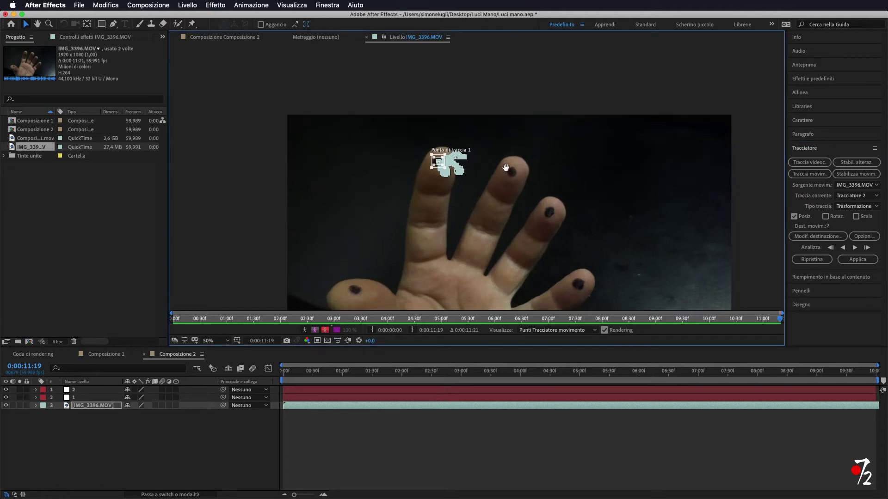
left_click(818, 237)
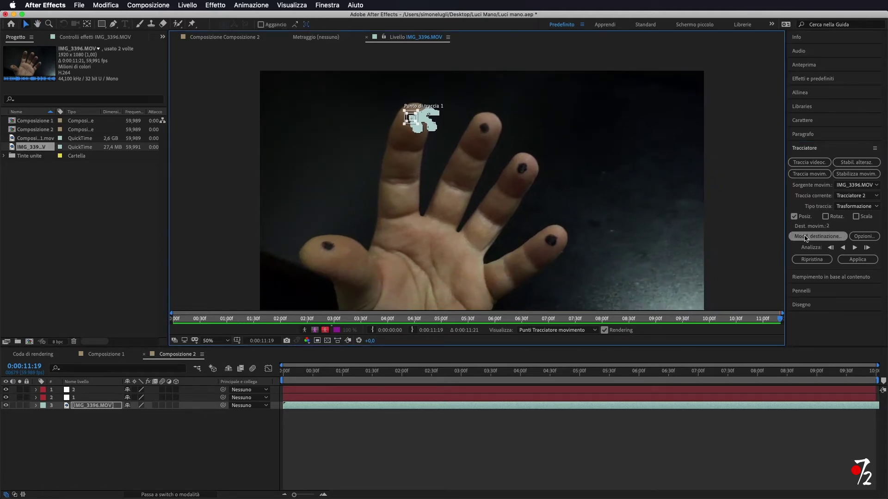
left_click(439, 246)
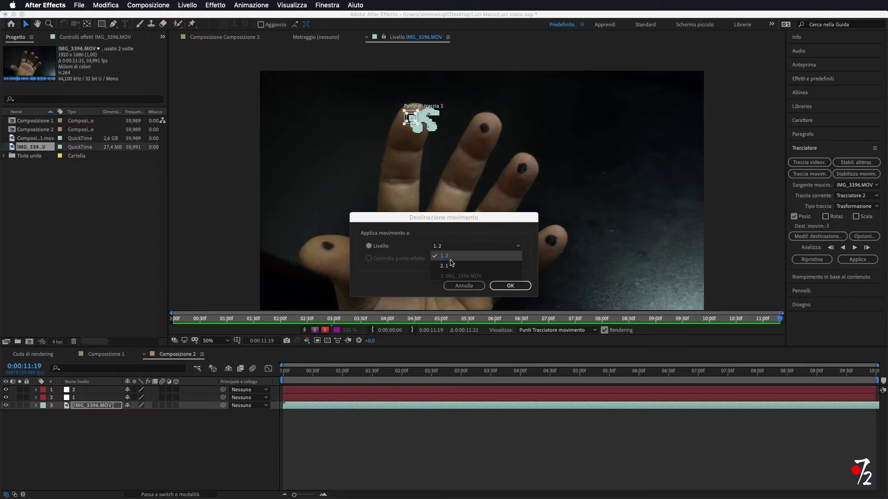
left_click(377, 281)
left_click(519, 287)
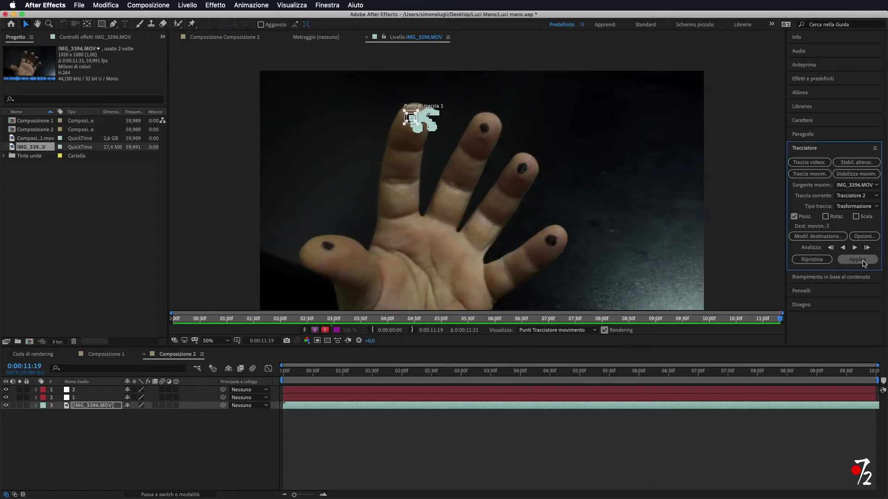
Step: Apply the track in X and Y, return the playhead to 0, and select null 2
left_click(858, 259)
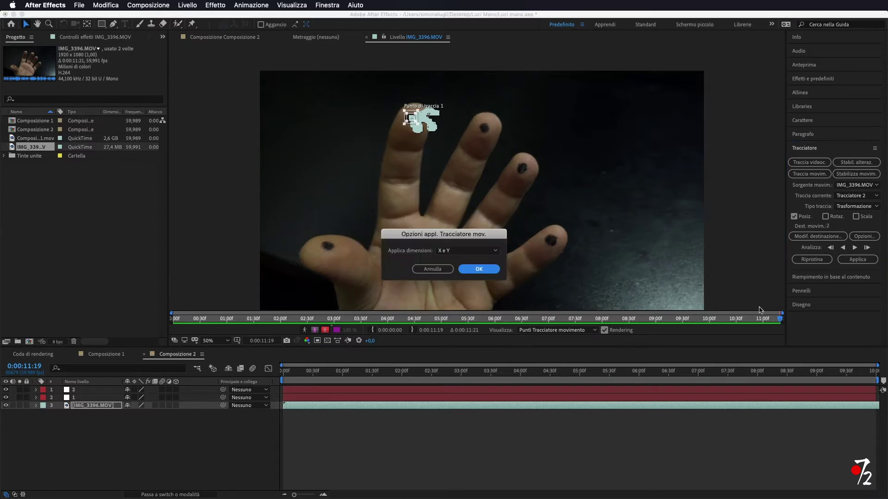
left_click(481, 268)
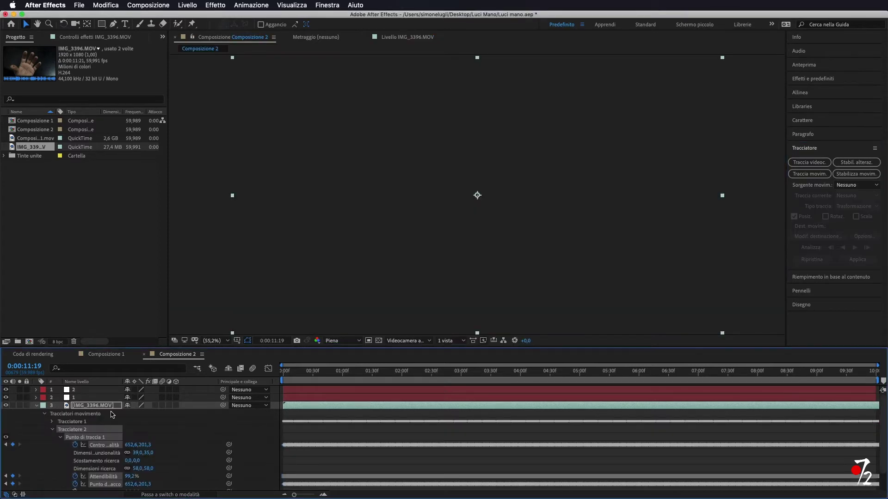
left_click(37, 406)
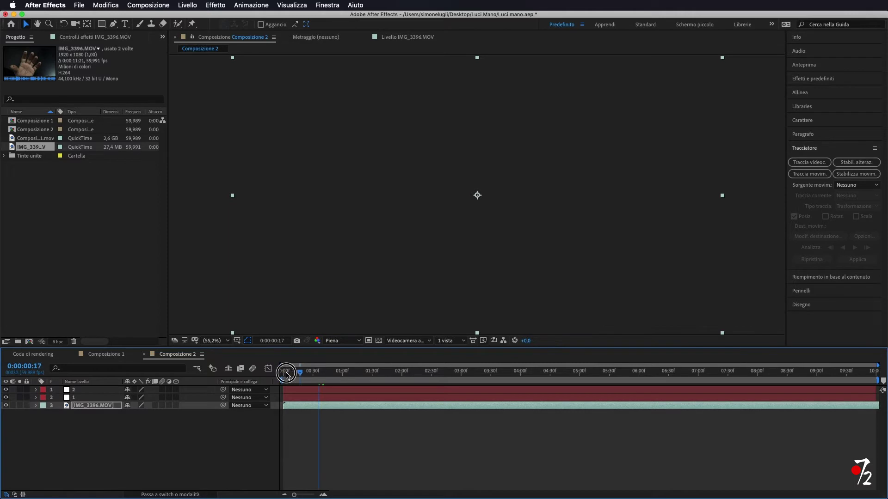
left_click_drag(294, 374, 259, 373)
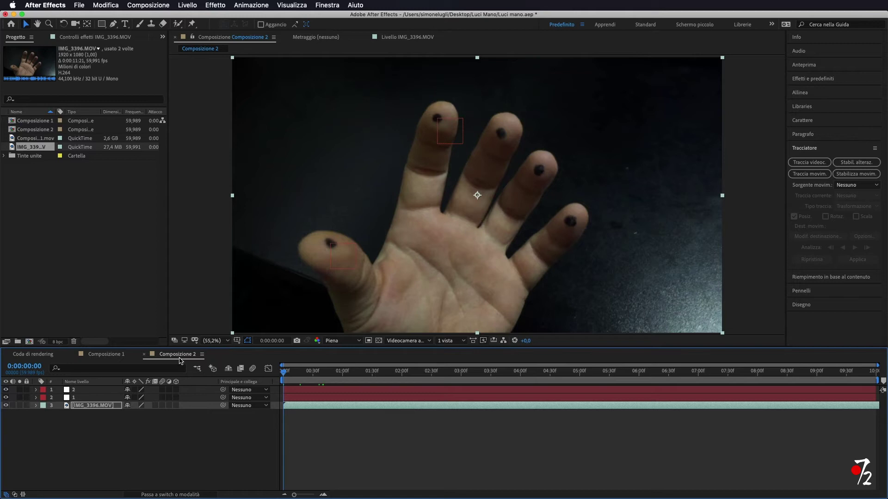
key("super+Up")
key("super+Up")
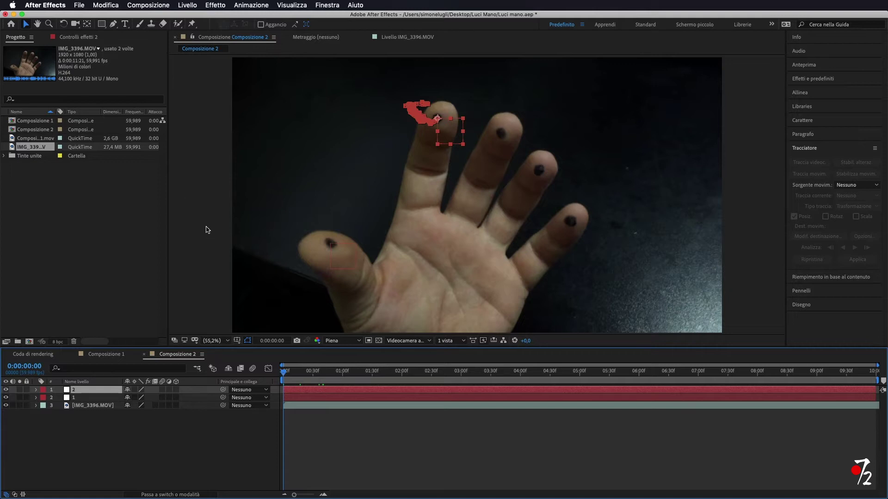
Step: Create null 3 and apply a track of the middle fingertip dot to it
left_click(187, 4)
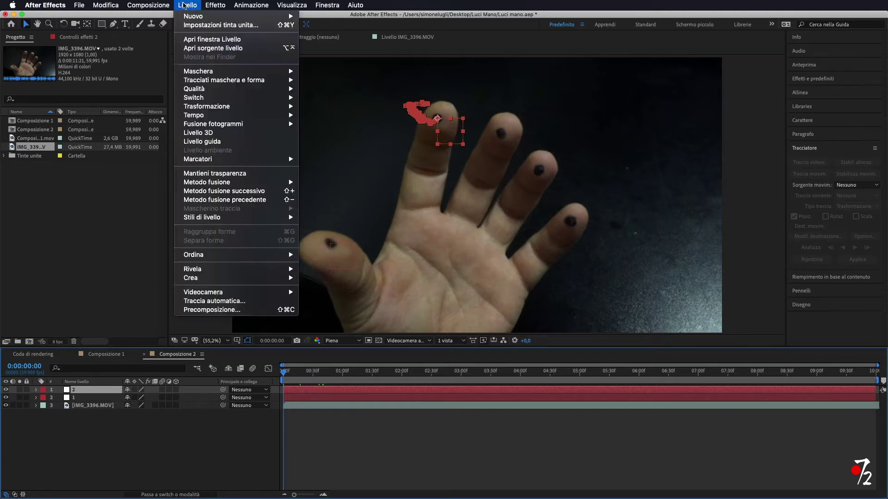
right_click(86, 390)
left_click(138, 485)
double_click(93, 414)
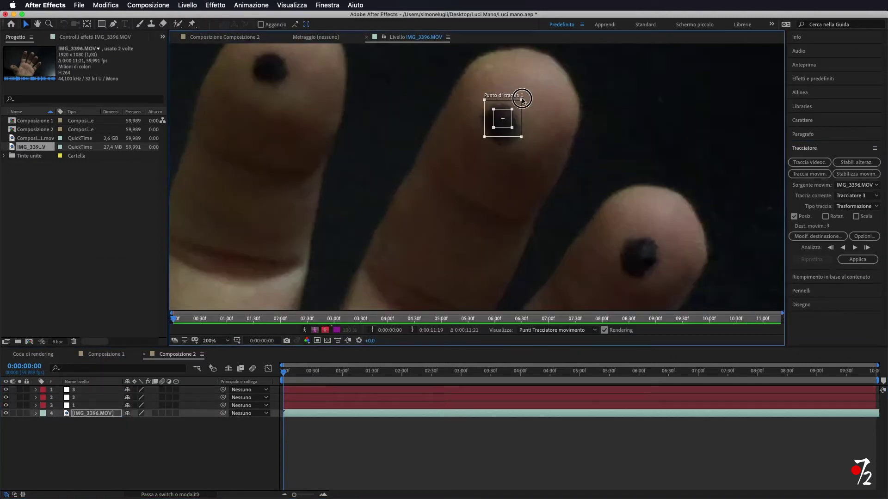
left_click_drag(515, 134, 485, 139)
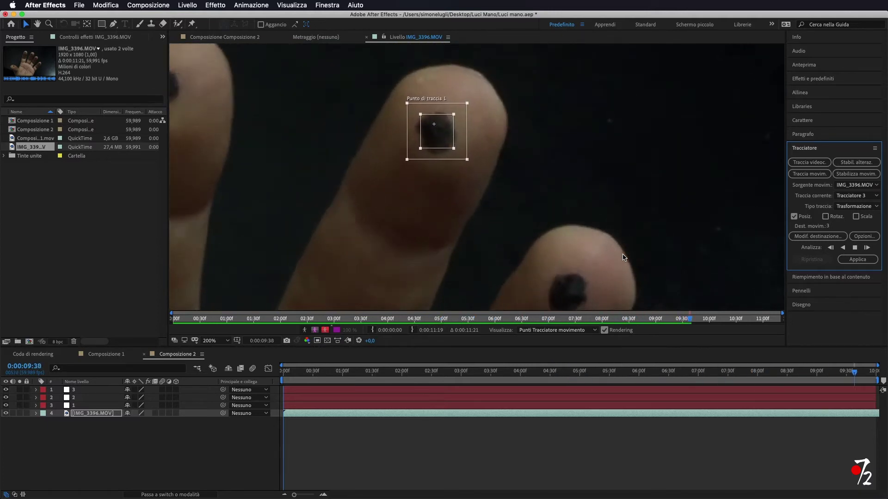
left_click(858, 259)
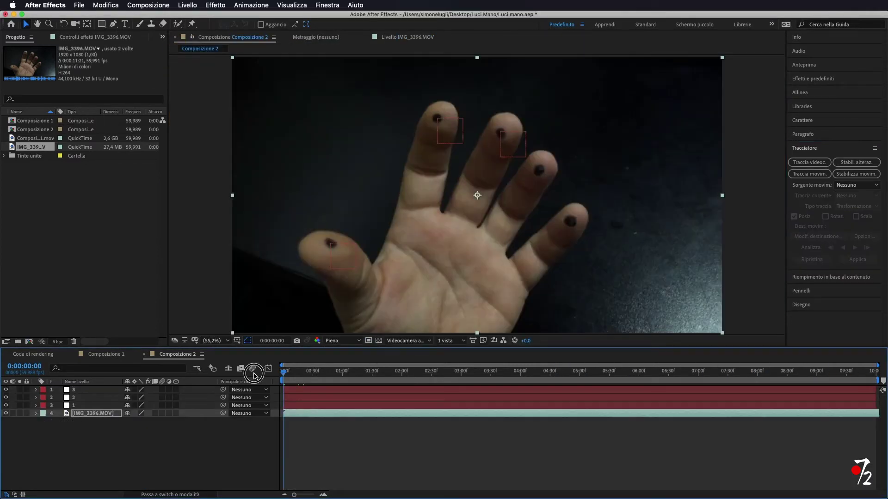
Step: Create null 4, track the ring fingertip dot forward, and apply it to layer 4
key("super+alt+shift+y")
right_click(88, 413)
left_click(90, 397)
double_click(93, 421)
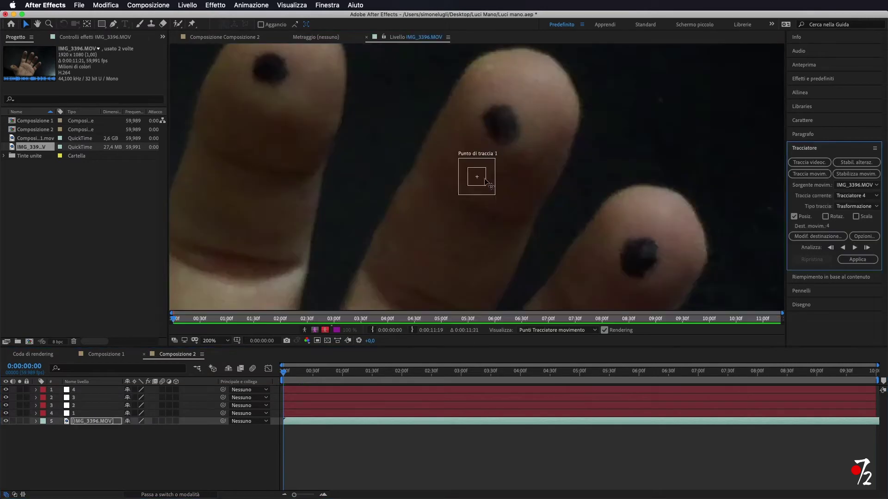
scroll(538, 219, "up", 3)
scroll(537, 219, "up", 2)
left_click_drag(500, 159, 525, 113)
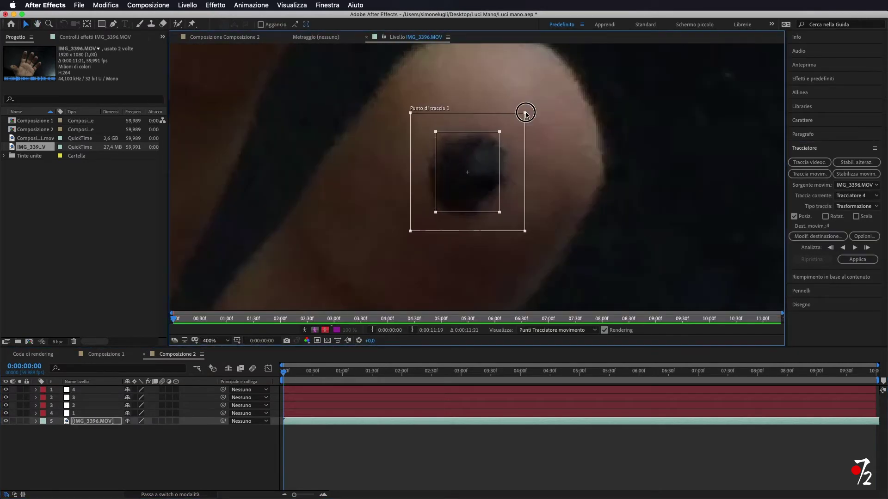
key("alt+Page_Down")
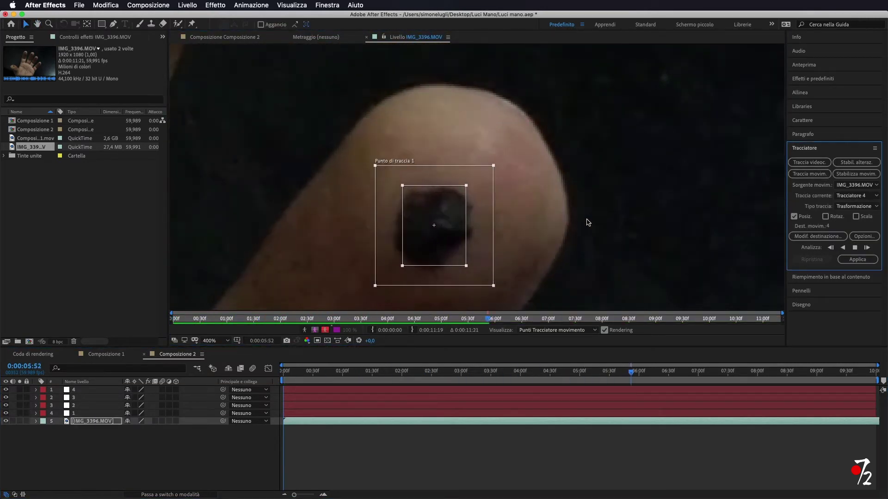
left_click(858, 260)
left_click(187, 5)
Step: Create null 5, track the little fingertip dot forward, and apply it to layer 5
key("super+d")
left_click(93, 429)
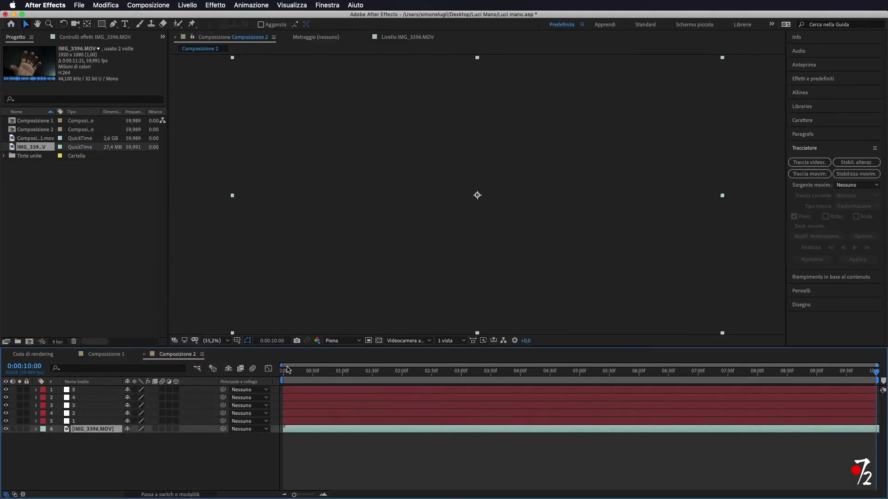
left_click(809, 174)
left_click_drag(506, 279, 432, 234)
scroll(456, 203, "down", 1)
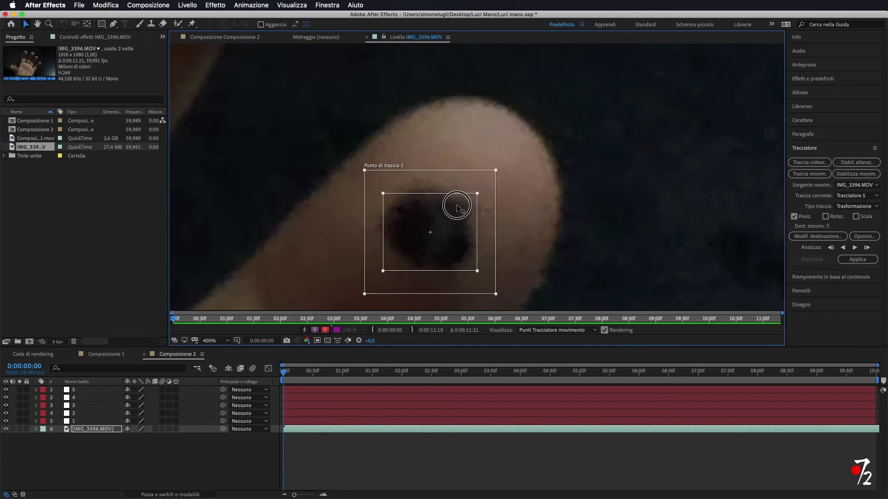
left_click(854, 247)
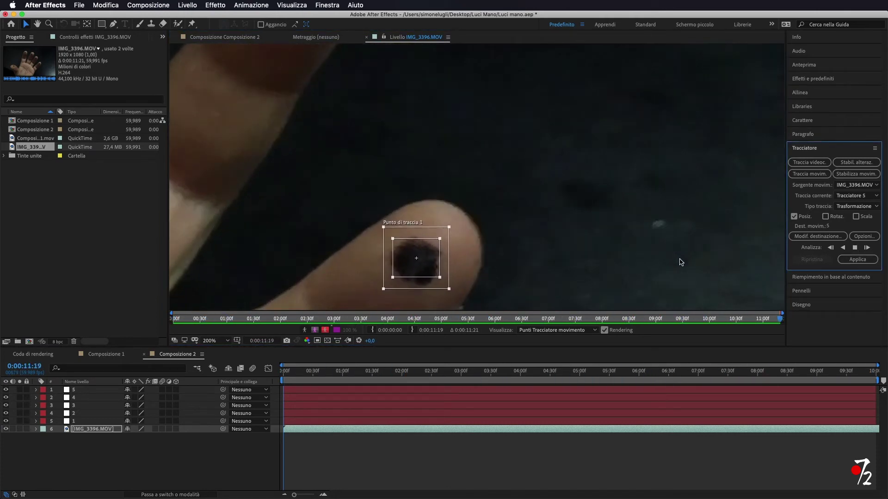
left_click(267, 379)
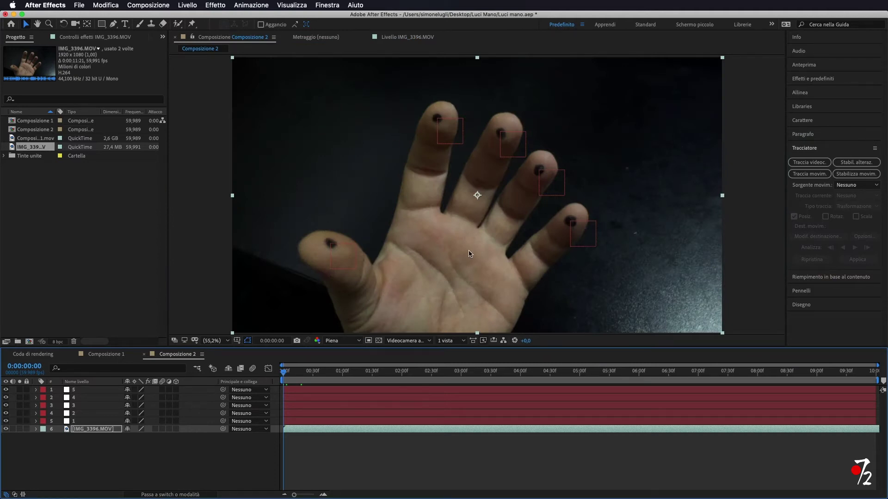
left_click(91, 421)
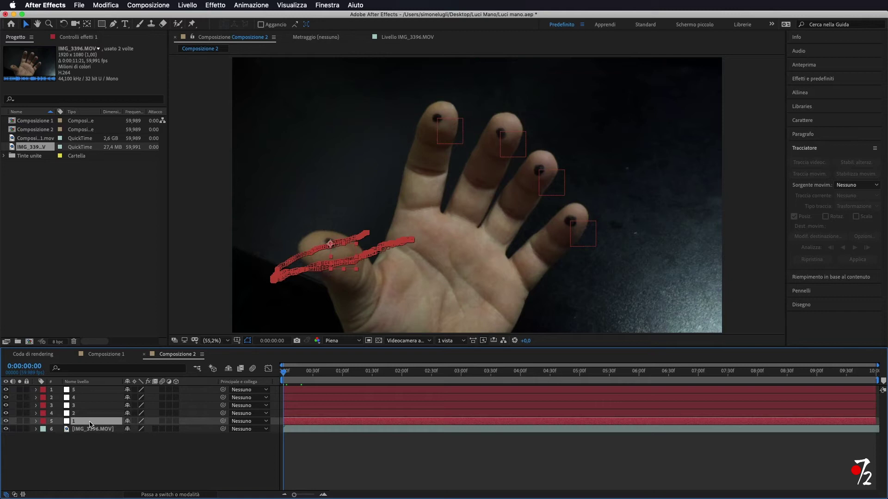
left_click(92, 417)
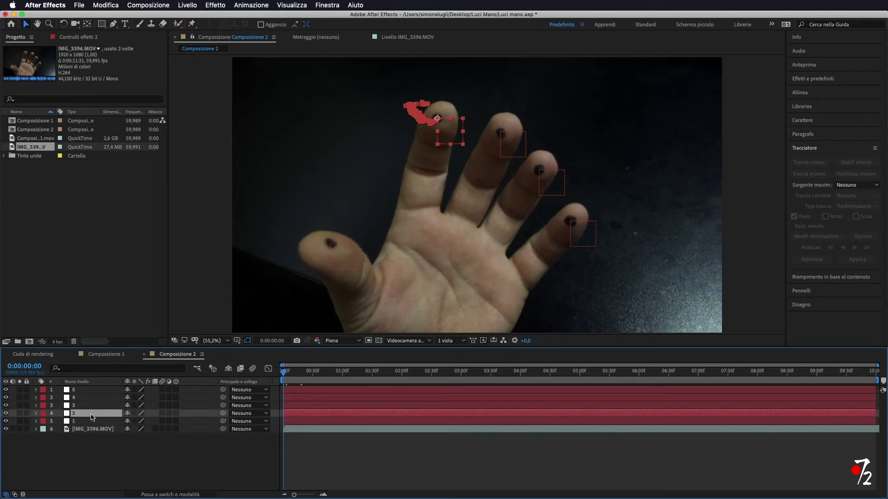
left_click(85, 423)
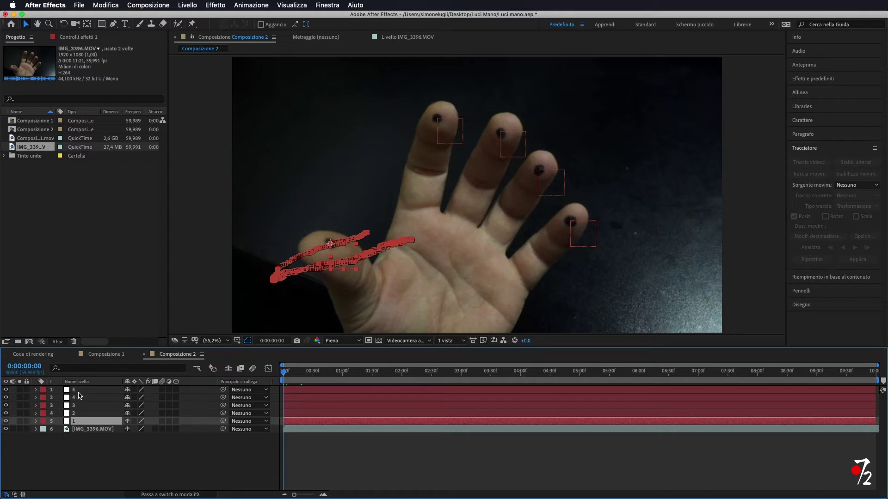
left_click(81, 414)
left_click(81, 406)
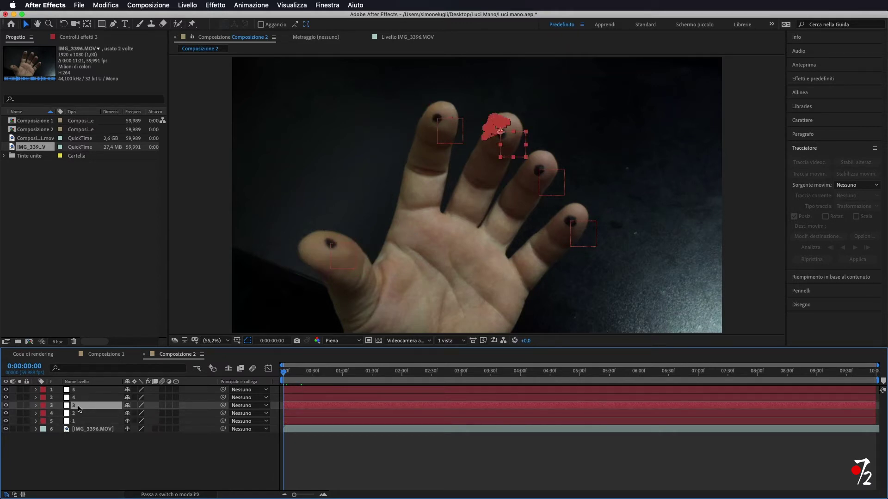
left_click(81, 398)
left_click(77, 422)
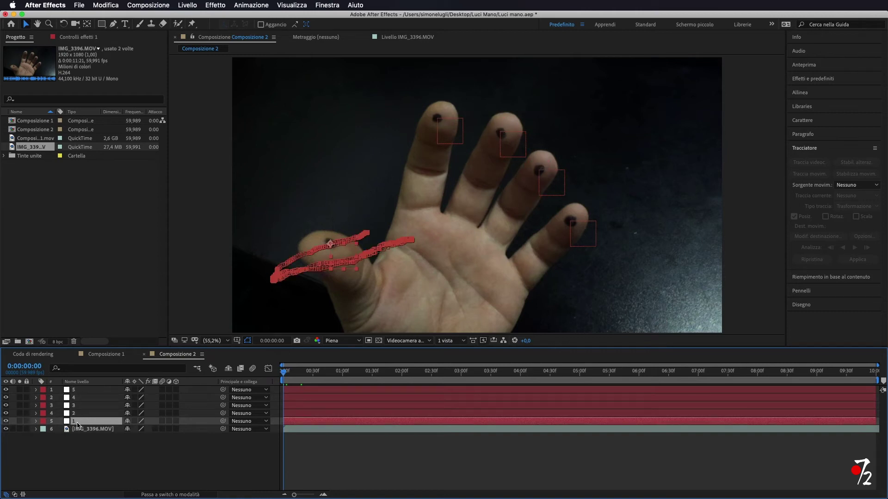
left_click(81, 414)
left_click(81, 406)
left_click(82, 398)
left_click(82, 390)
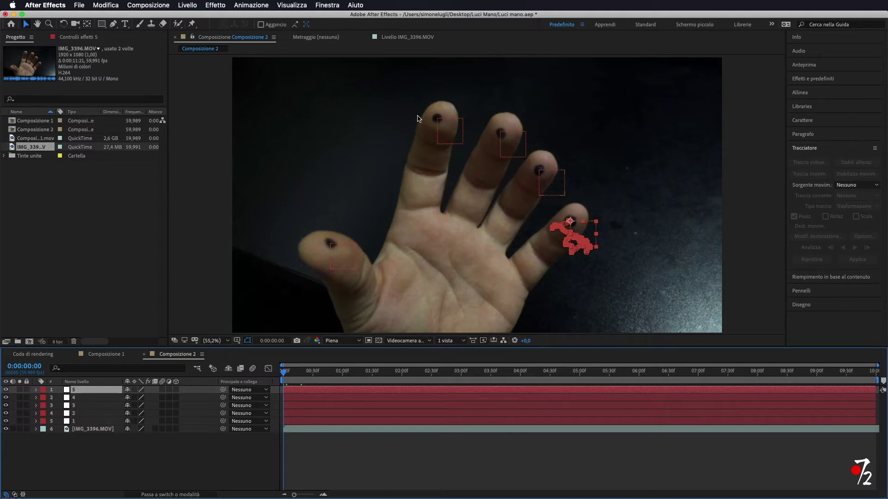
left_click(308, 128)
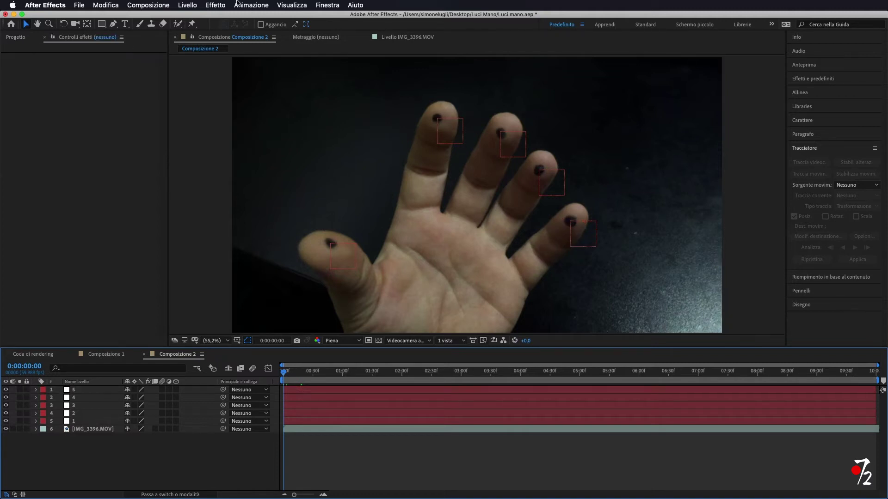
Step: Create a black 1920x1080 solid layer named 1-2 via Livello > Nuovo > Tinta unita
left_click(188, 6)
mouse_move(213, 18)
left_click(353, 29)
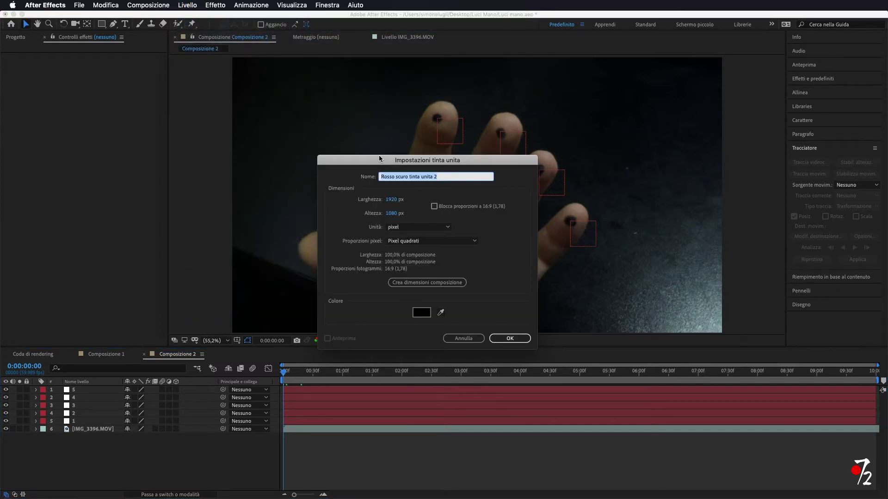
left_click_drag(379, 158, 473, 190)
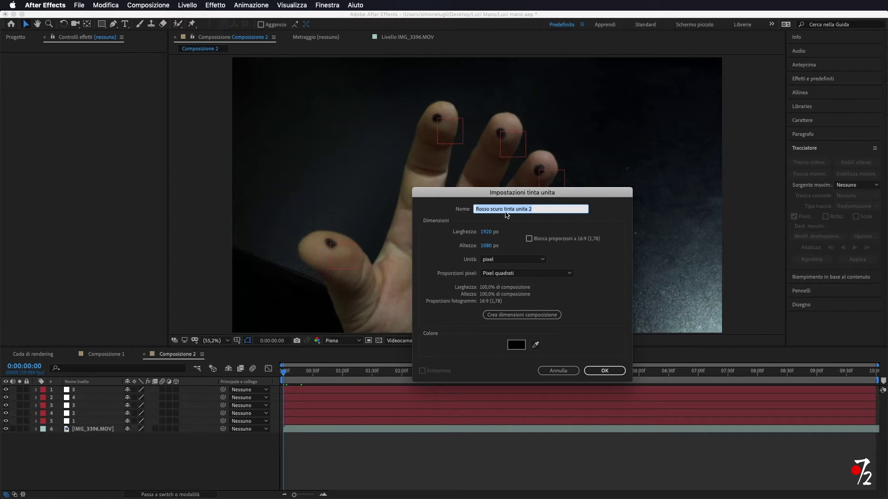
type("1-2")
left_click(604, 371)
left_click(612, 371)
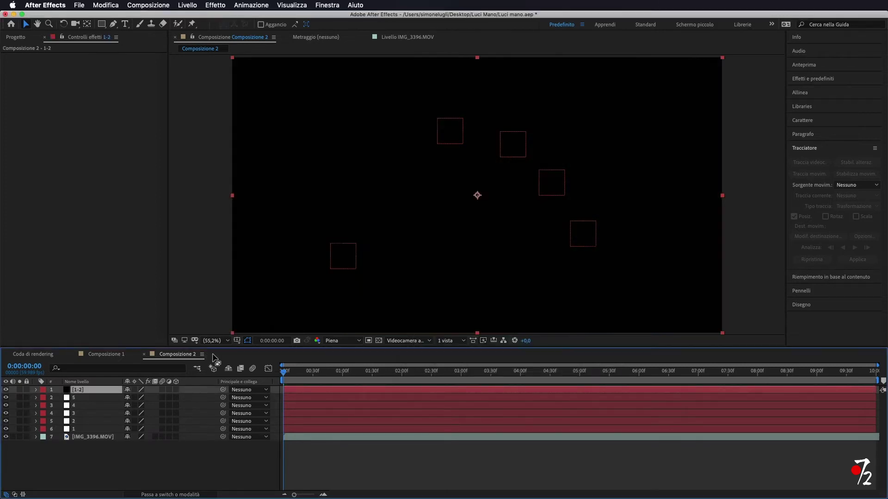
Step: Apply the Raggio effect to the 1-2 solid and set its Lunghezza to 100%
left_click(823, 79)
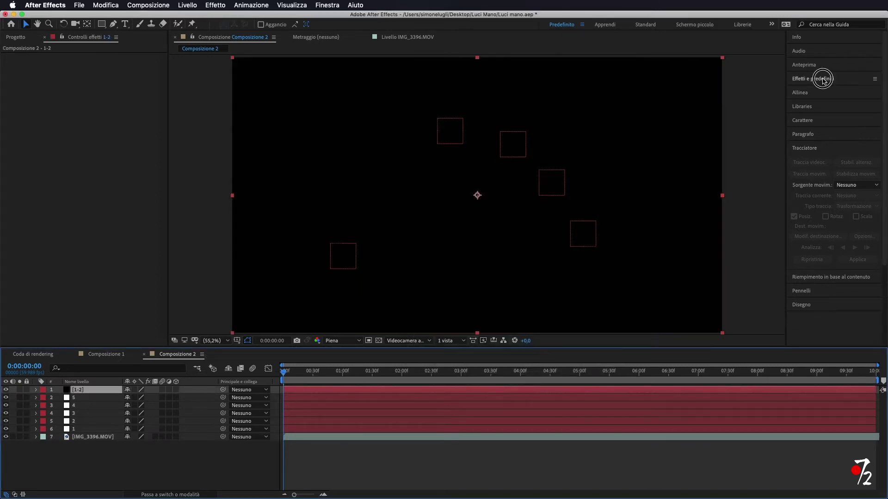
left_click(813, 91)
type("raggio")
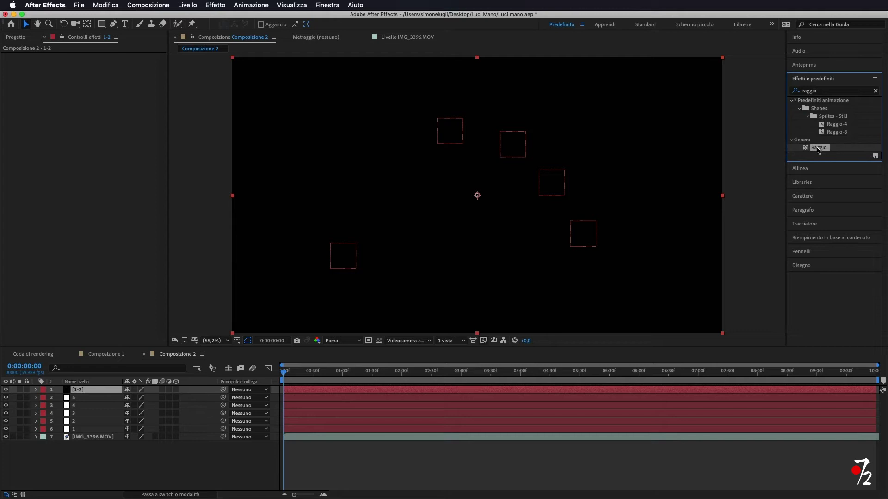
left_click_drag(816, 148, 486, 231)
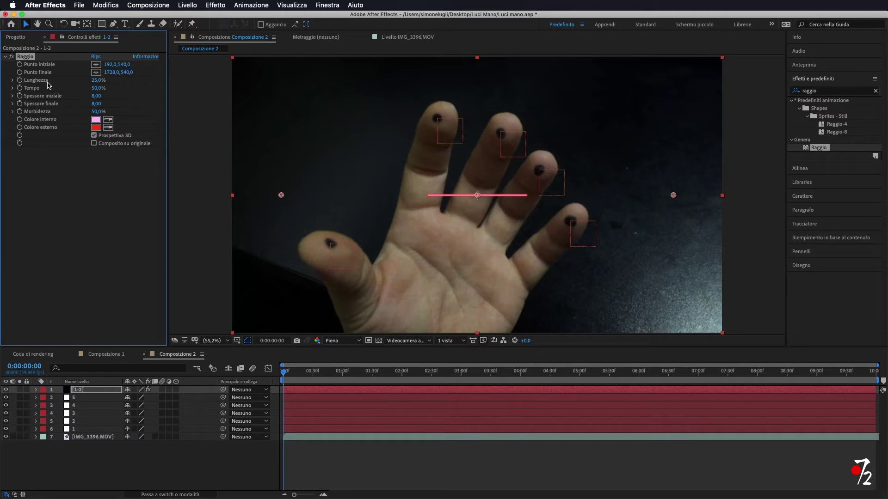
left_click_drag(98, 81, 326, 79)
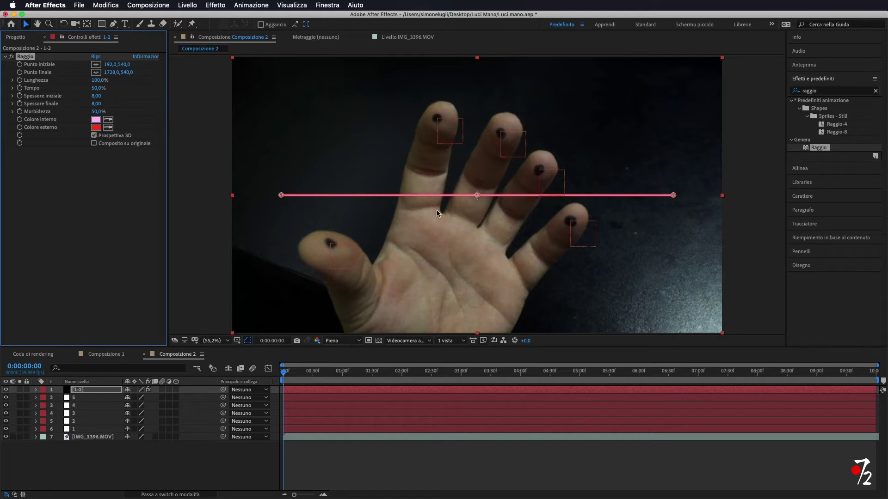
Step: Create a new null object layer and rename it Controllo Colore
type("controllo")
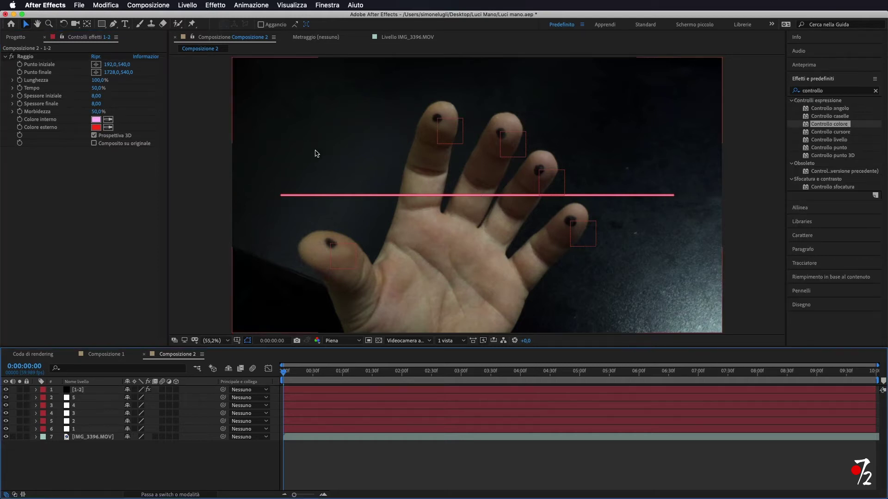
left_click(187, 6)
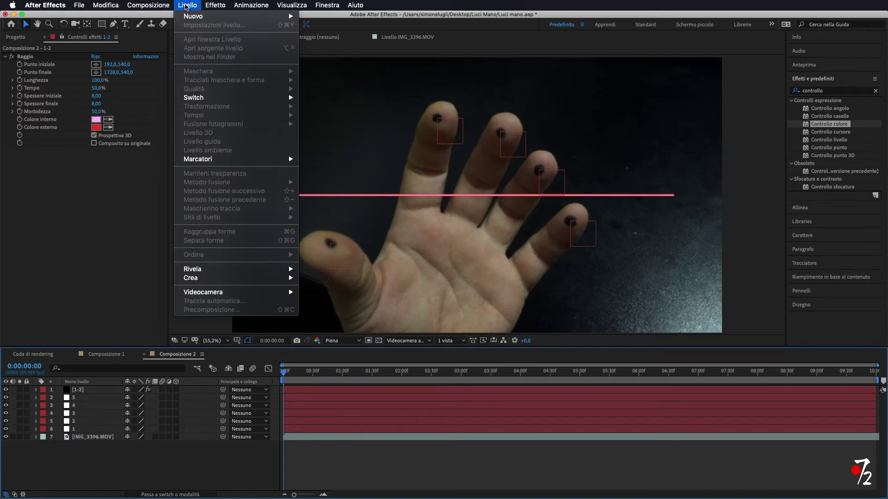
mouse_move(209, 19)
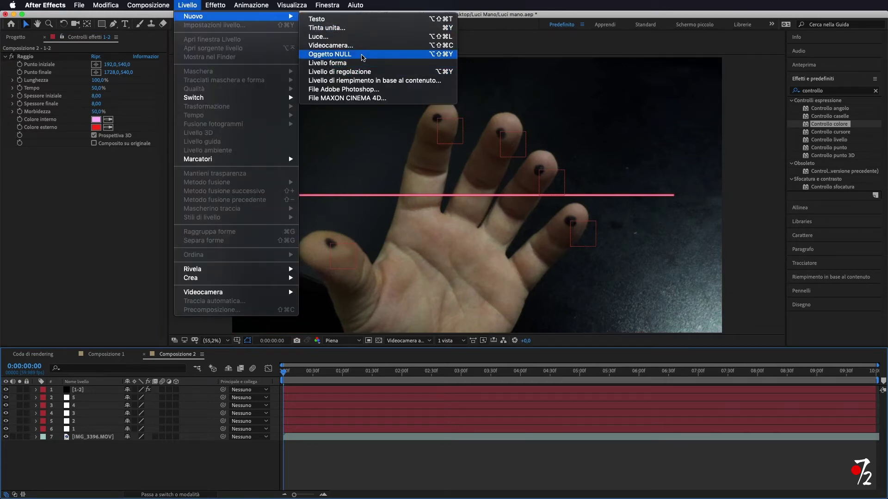
left_click(363, 54)
right_click(94, 391)
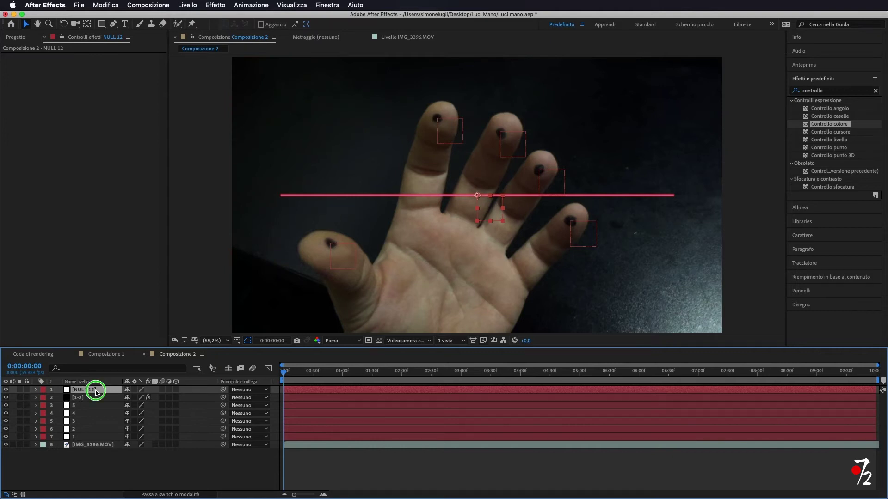
left_click(122, 491)
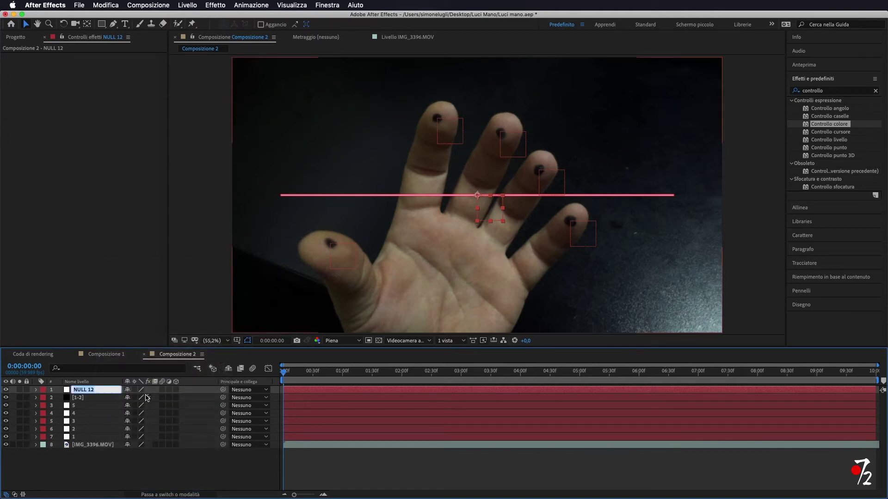
type("Controllo Colore")
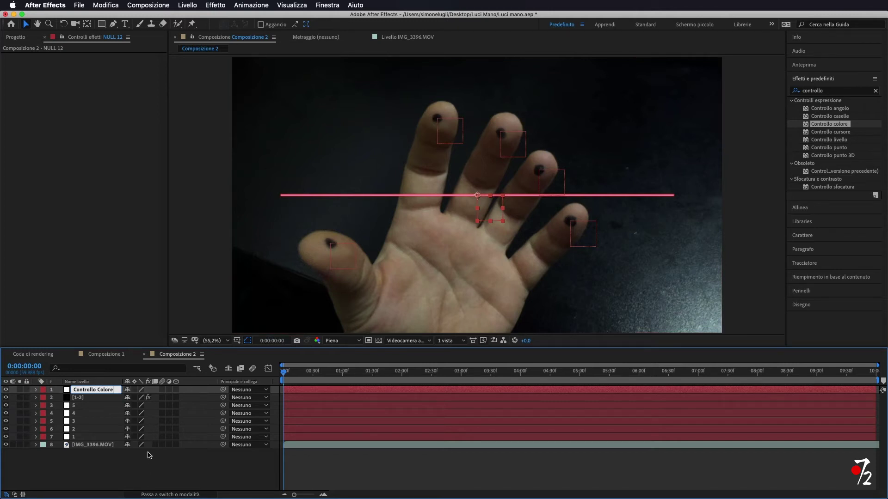
left_click(146, 468)
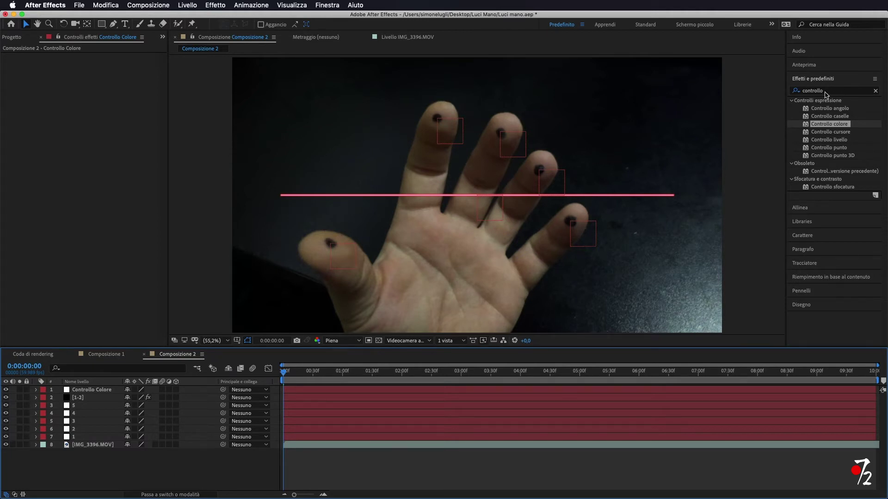
Step: Apply two Controllo colore effects to the null layer, then select the 1-2 beam layer
mouse_move(820, 128)
left_mouse_down()
mouse_move(119, 394)
mouse_move(91, 396)
left_mouse_up()
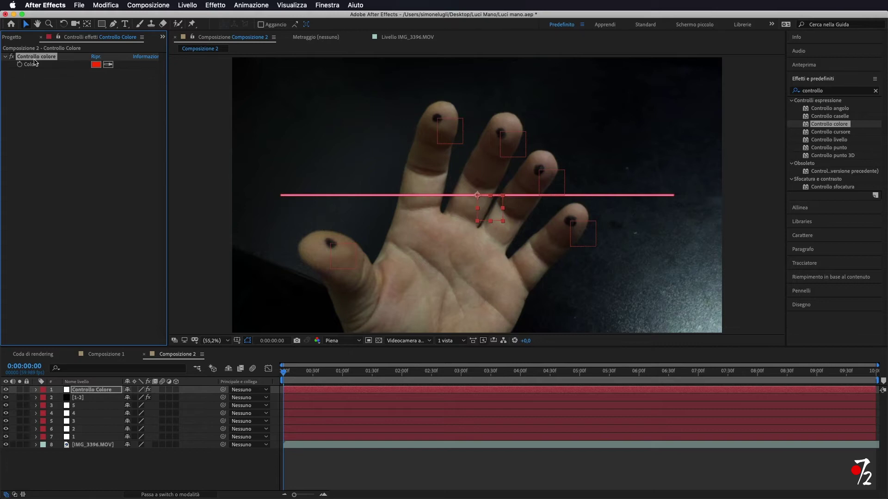
key("super+d")
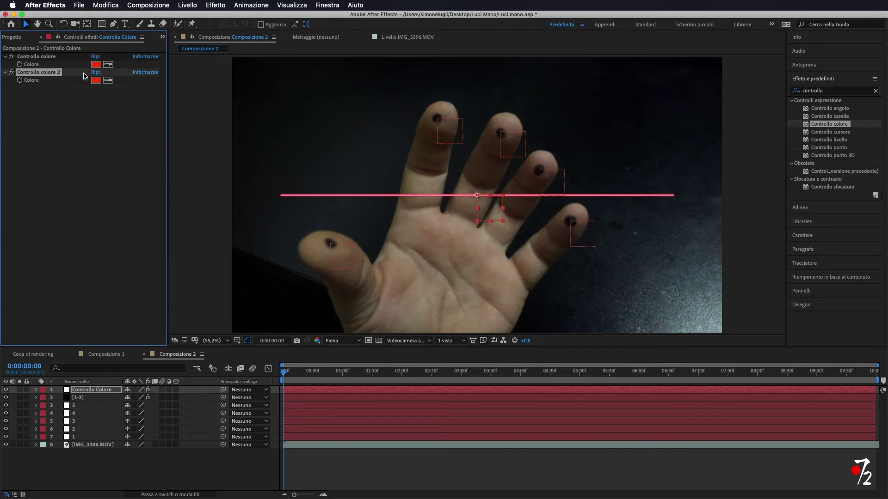
left_click(88, 397)
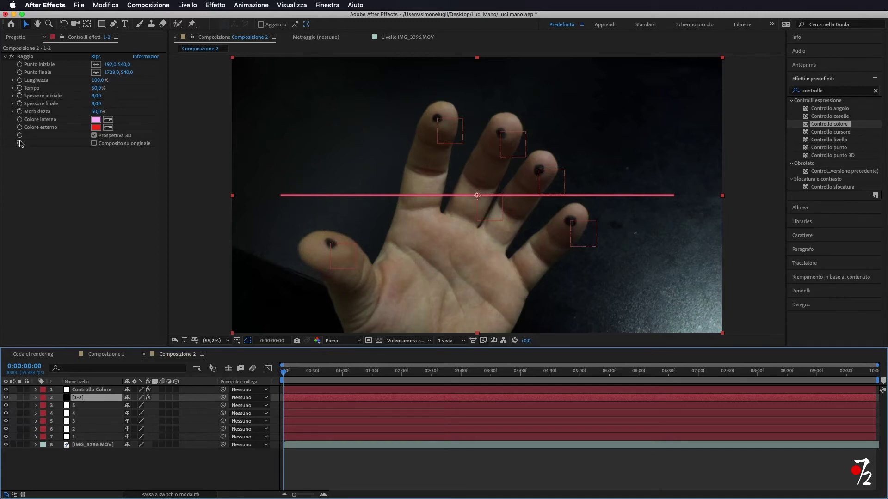
Step: Link the beam's inner colour to the first Controllo colore's Colore with an expression
left_click(19, 119, "alt")
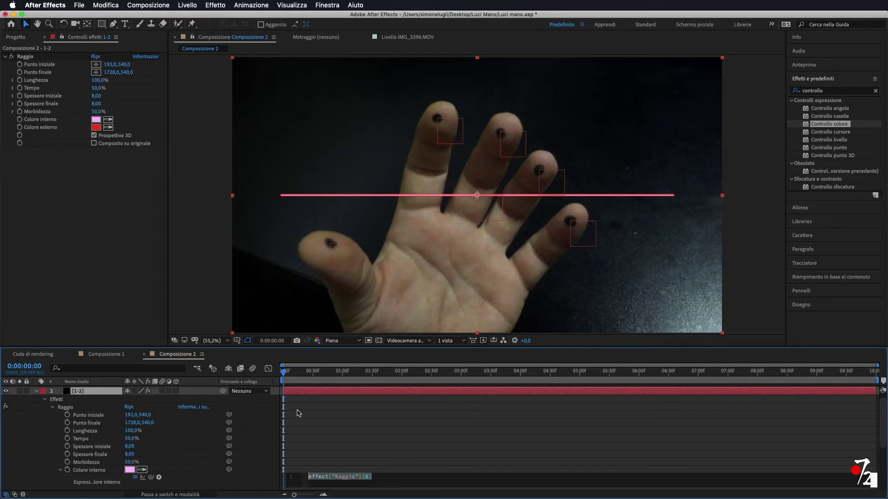
scroll(361, 425, "down", 1)
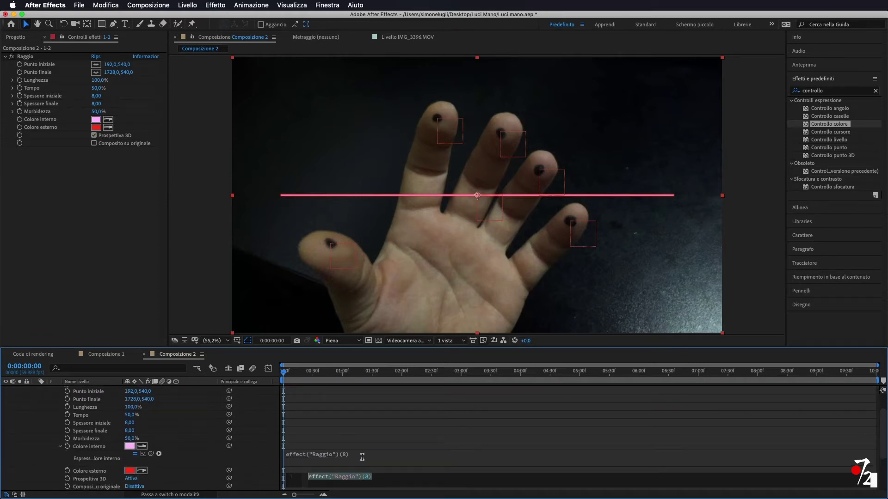
scroll(384, 428, "down", 2)
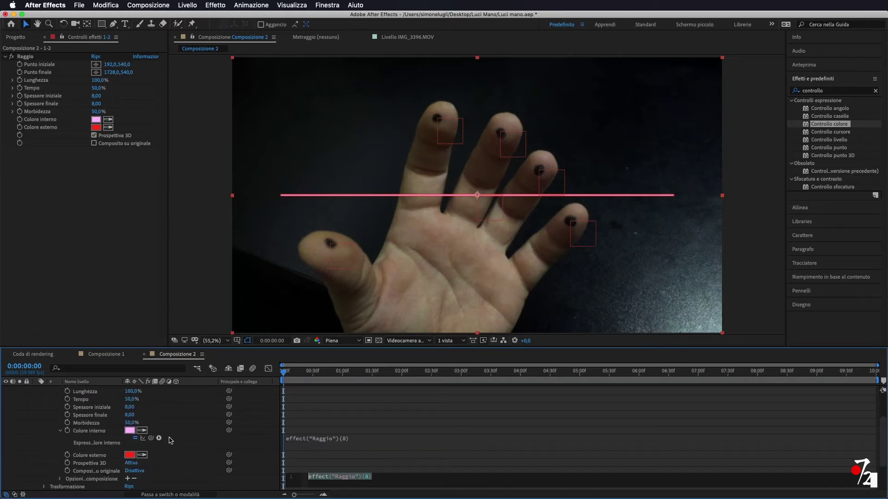
left_click(192, 416)
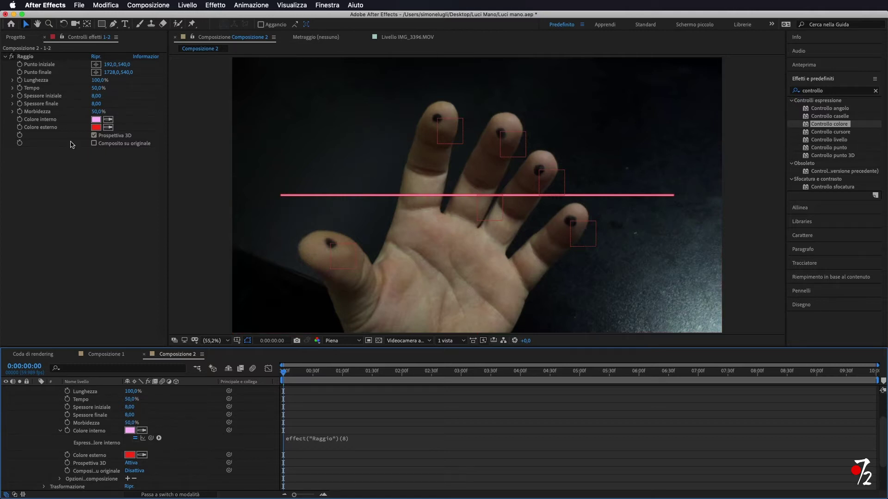
scroll(176, 407, "up", 6)
left_click(88, 392)
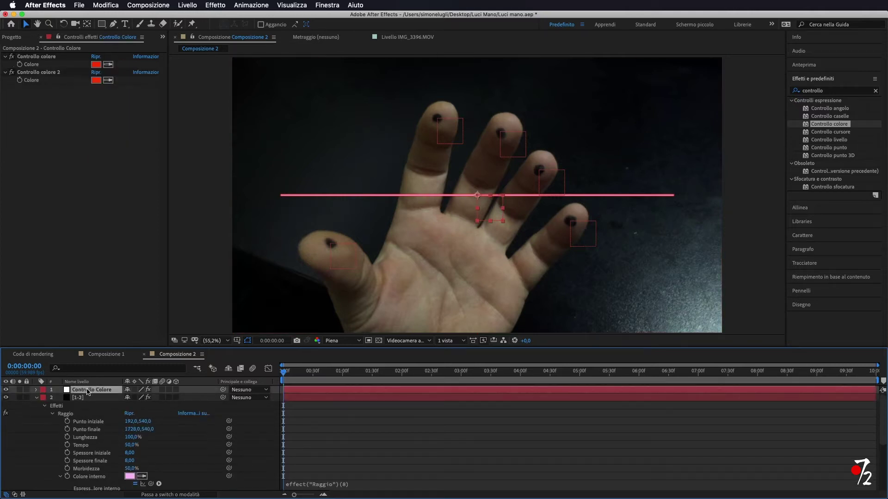
scroll(198, 443, "down", 2)
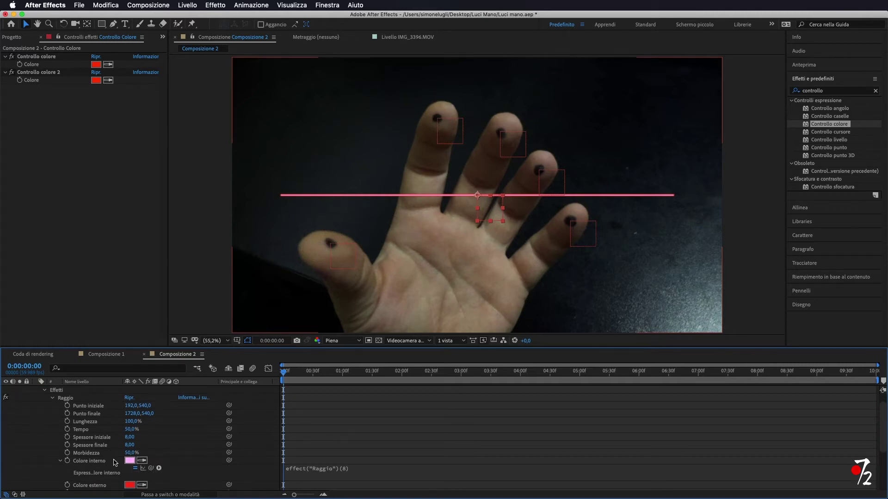
mouse_move(151, 468)
left_mouse_down()
mouse_move(133, 244)
mouse_move(45, 66)
left_mouse_up()
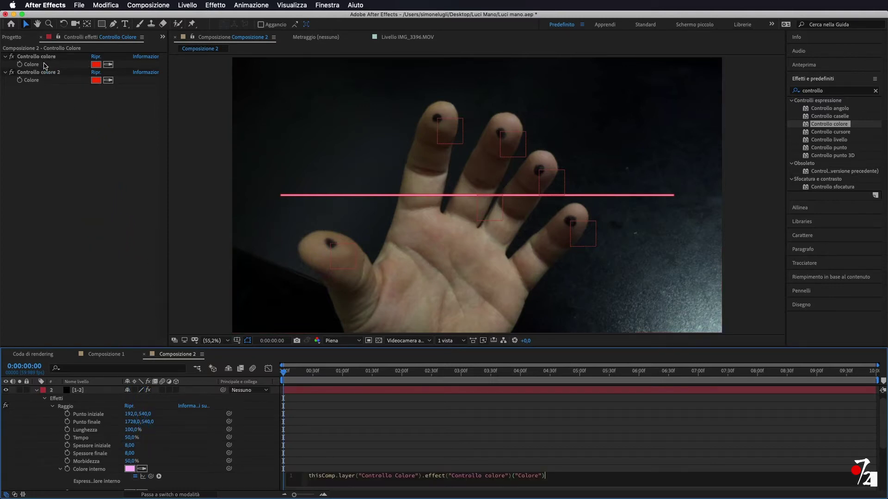
left_click(196, 449)
scroll(430, 439, "down", 2)
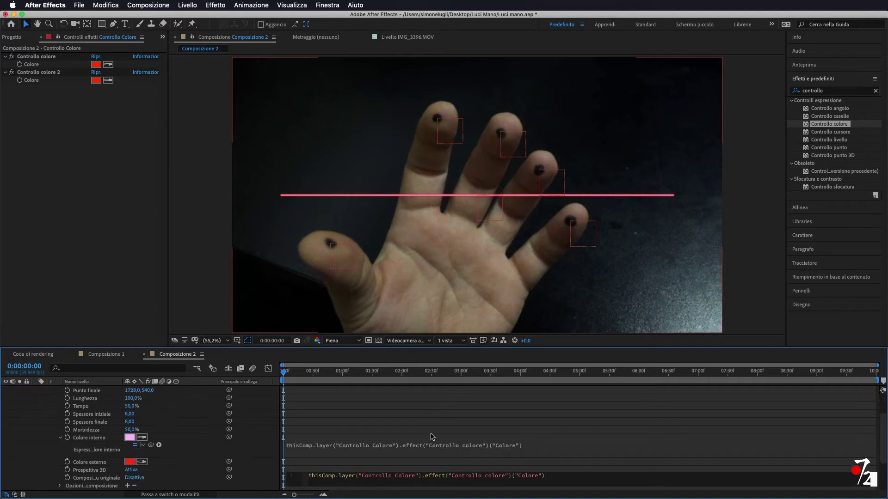
left_click(190, 444)
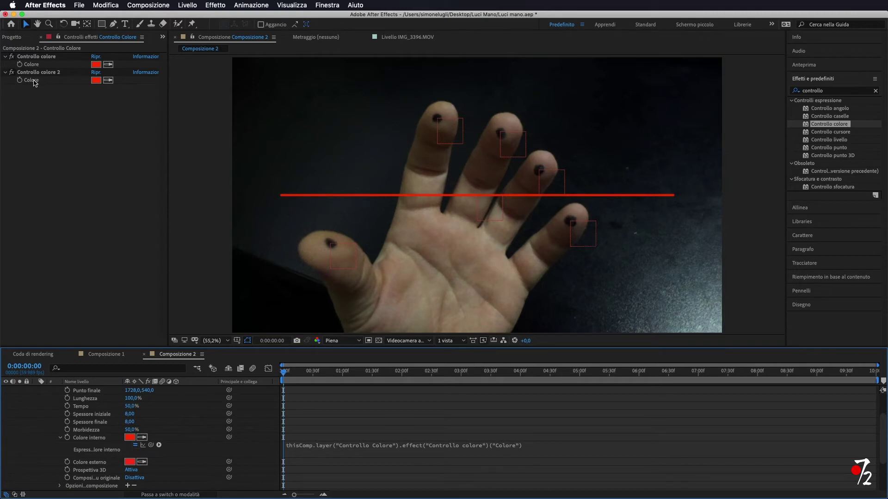
scroll(104, 407, "up", 2)
scroll(102, 400, "up", 3)
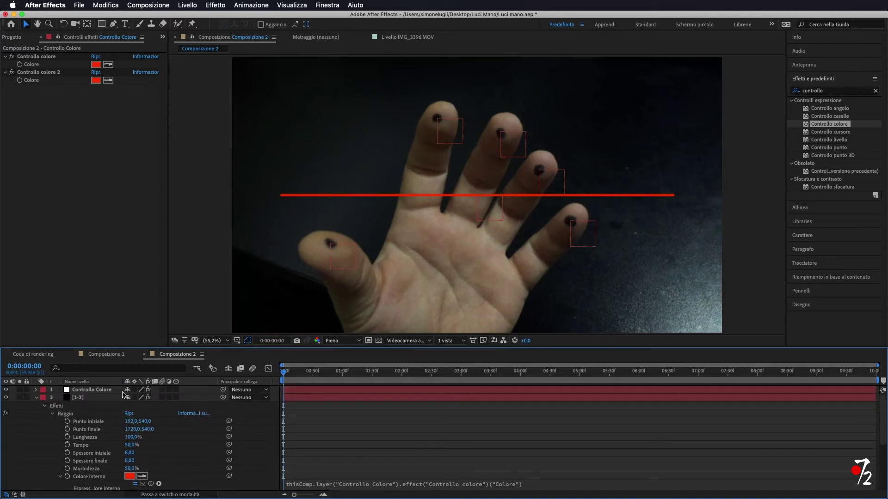
Step: Link the beam's outer colour to Controllo colore 2's Colore with an expression
left_click(94, 398)
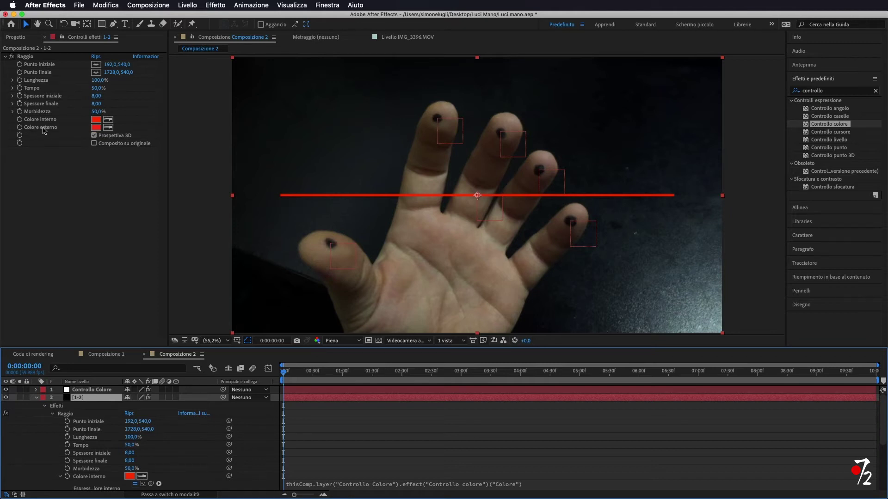
left_click(20, 128, "alt")
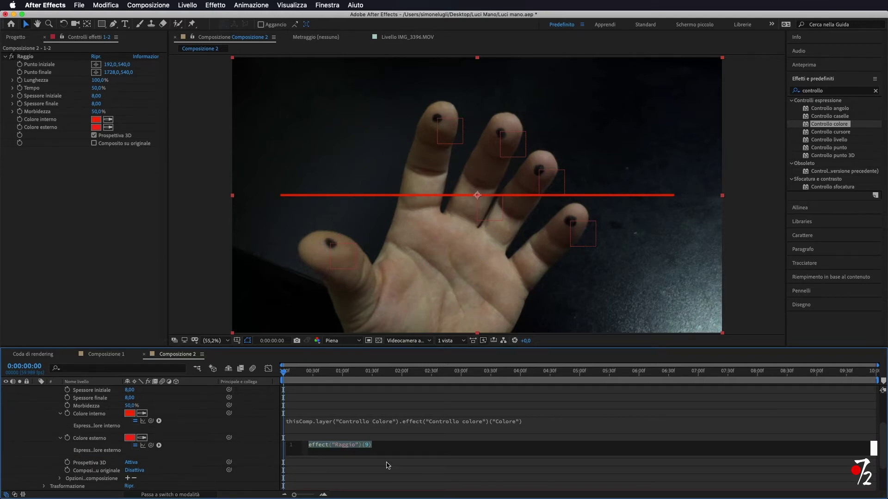
left_click(263, 447)
scroll(259, 445, "up", 5)
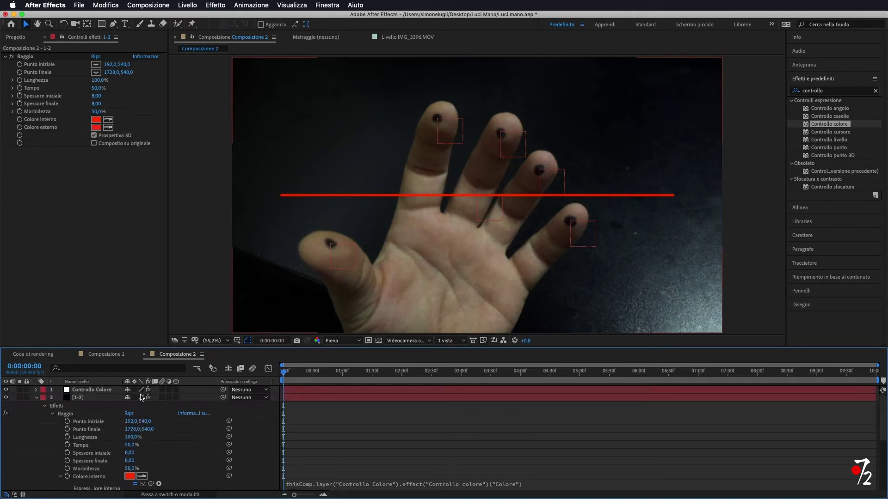
left_click(93, 390)
scroll(141, 416, "down", 5)
left_click(67, 454, "alt")
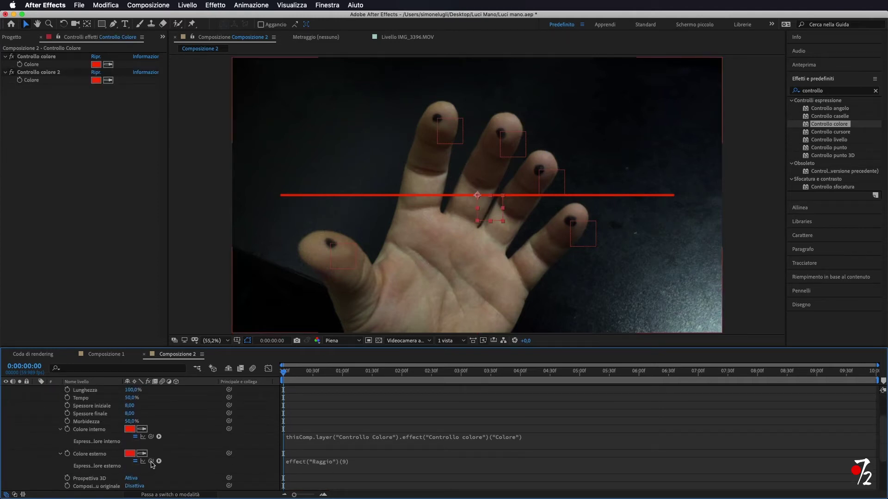
left_click_drag(150, 462, 52, 81)
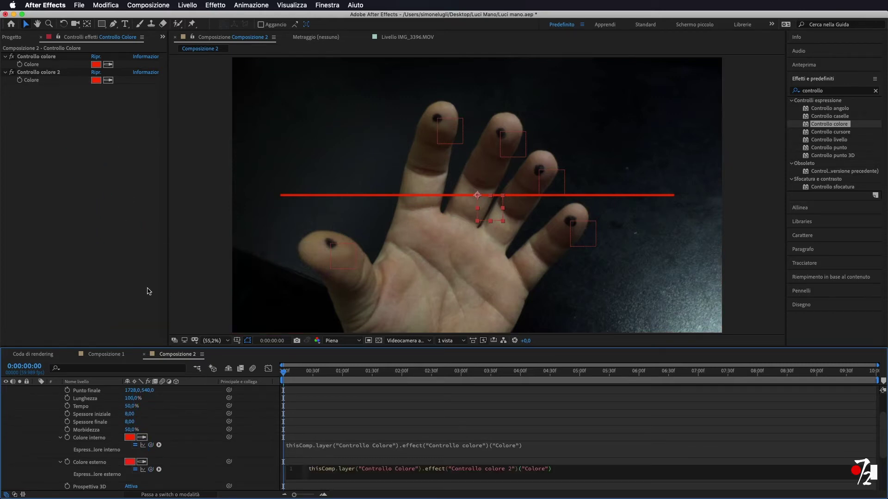
left_click(67, 122)
Step: Set the Controllo colore colour to bright red in the colour picker
left_click(568, 412)
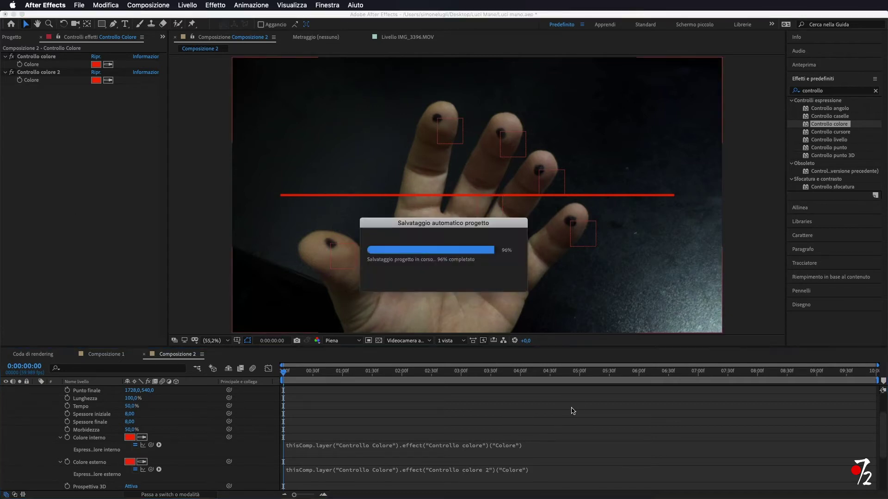
left_click(96, 65)
mouse_move(475, 315)
left_mouse_down()
mouse_move(452, 293)
mouse_move(449, 275)
mouse_move(432, 316)
left_mouse_up()
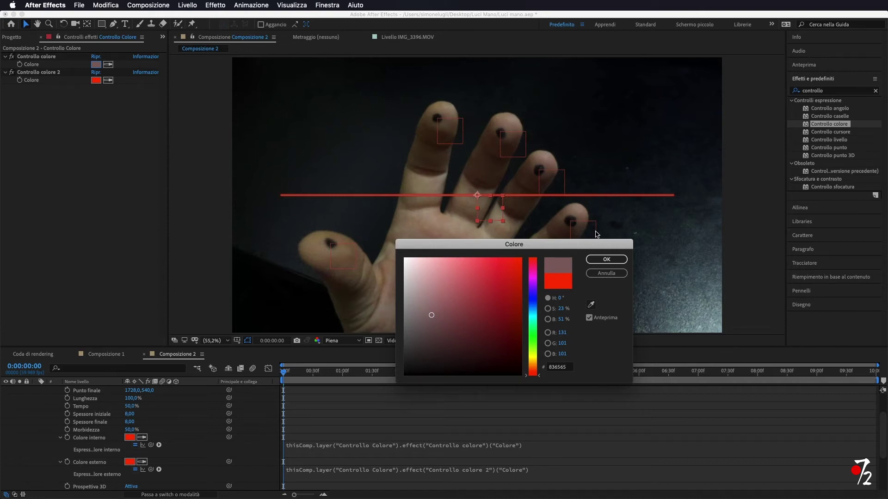
left_click_drag(505, 284, 514, 267)
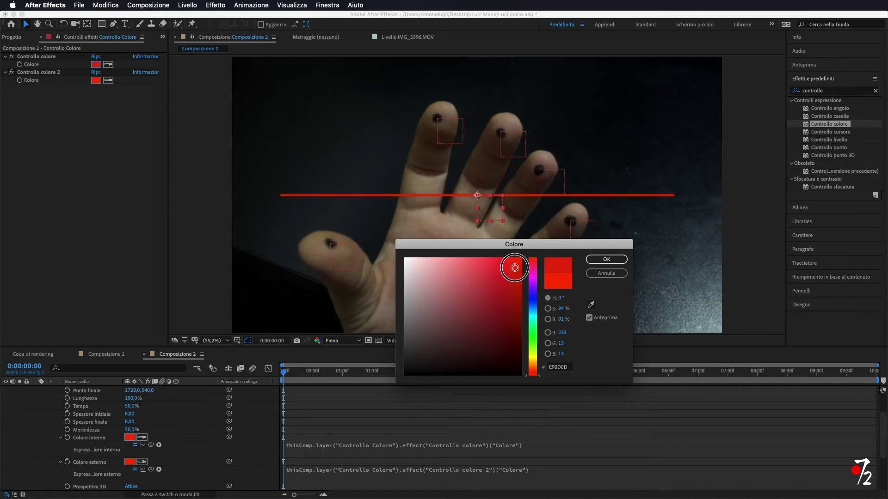
left_click(604, 259)
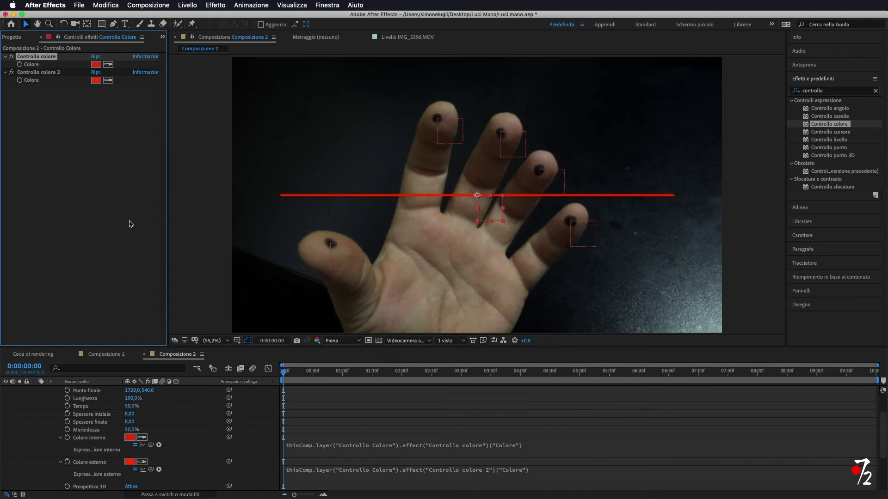
scroll(199, 417, "up", 5)
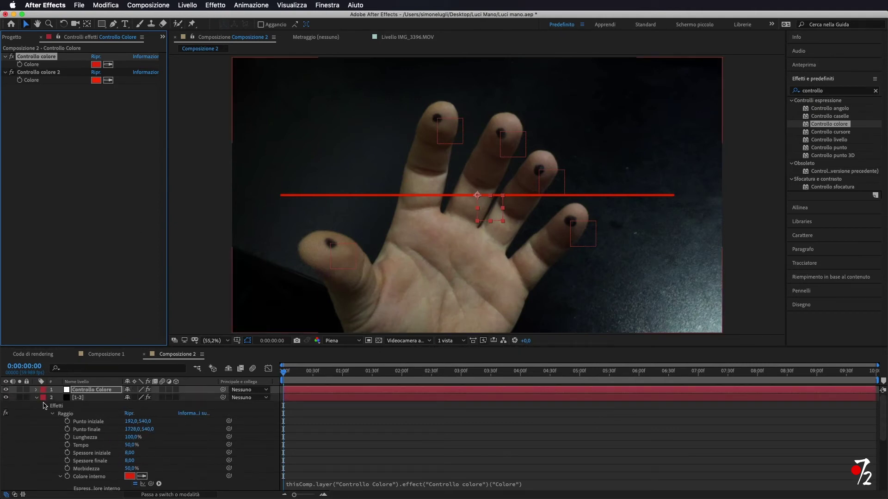
Step: With the [1-2] layer selected, drag the viewer/timeline divider upward to enlarge the timeline
left_click(89, 398)
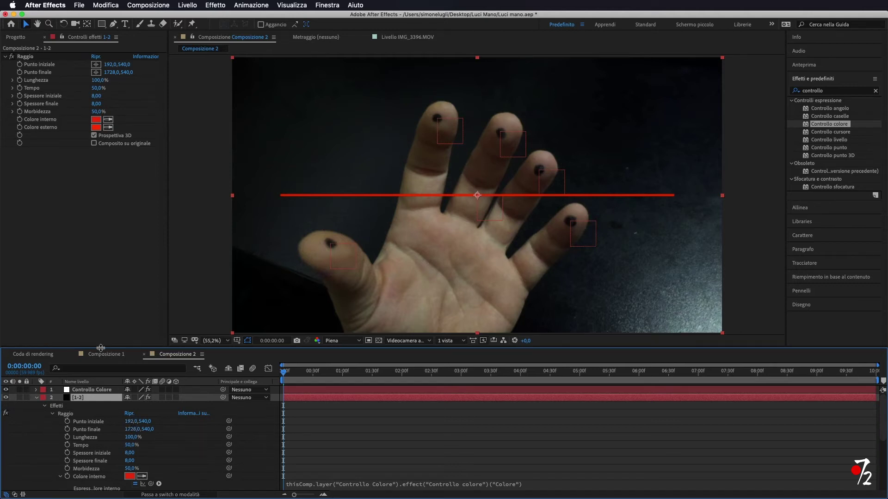
left_click_drag(114, 346, 114, 237)
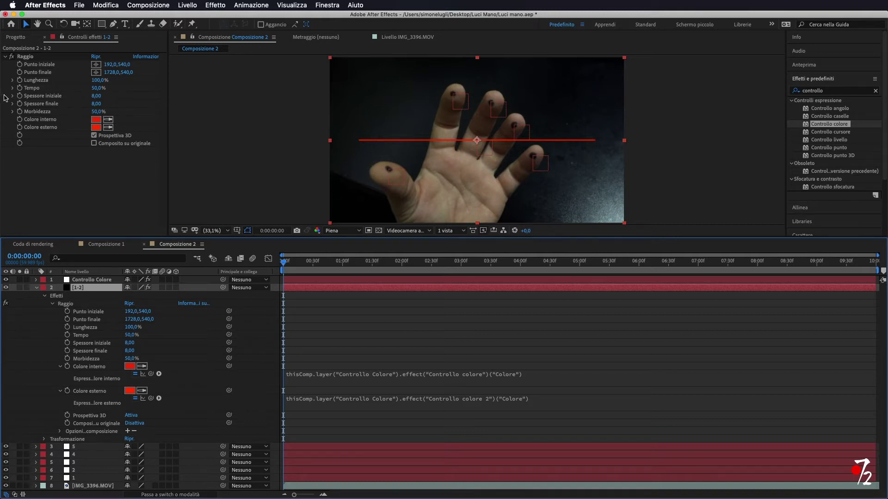
Step: Add expressions to Raggio's Punto iniziale and Punto finale, then expand layer 1's Trasformazione properties
left_click(19, 65, "alt")
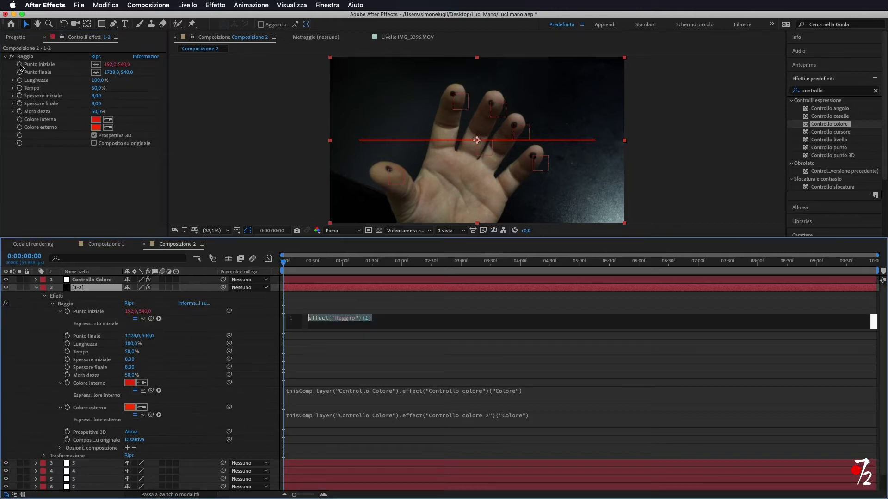
left_click(20, 72, "alt")
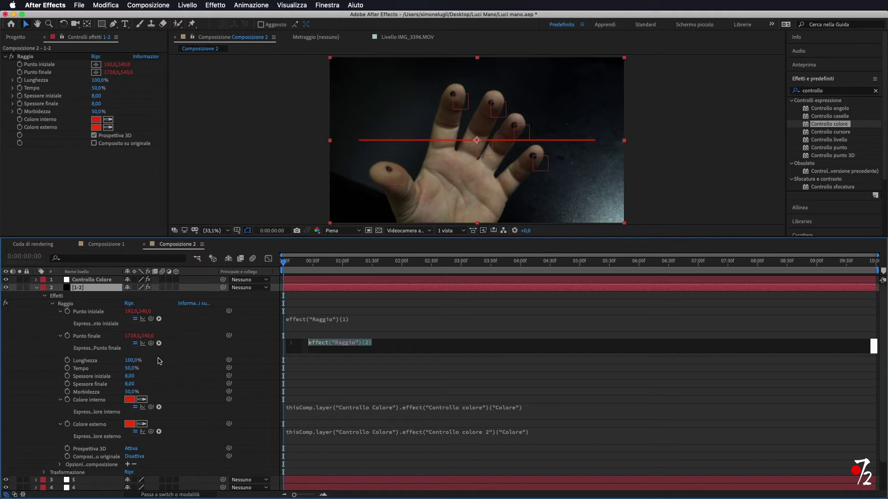
scroll(193, 337, "down", 3)
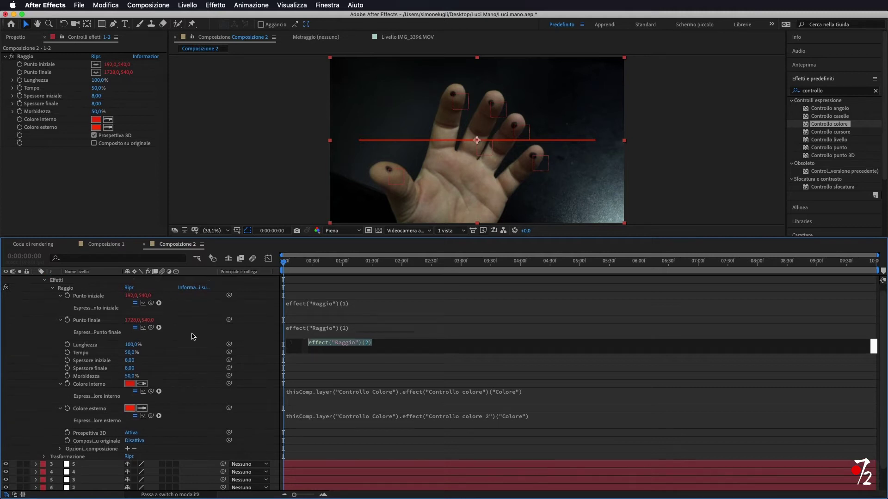
scroll(193, 337, "down", 1)
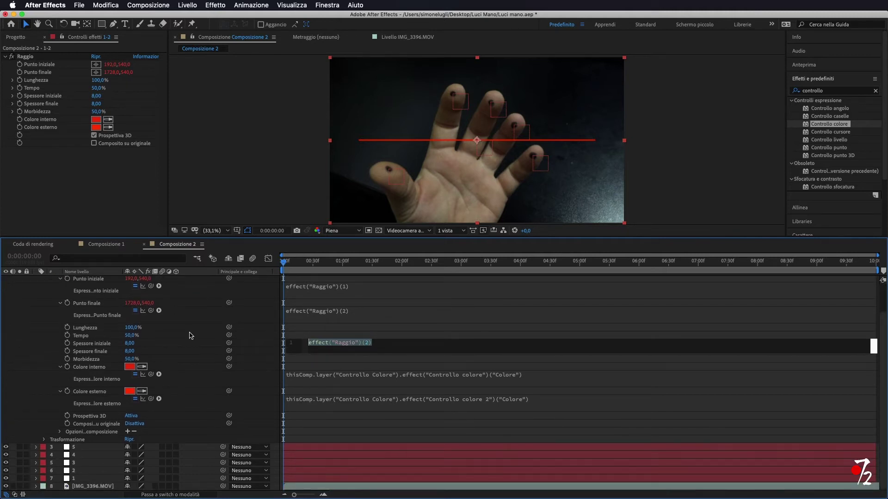
left_click(35, 479)
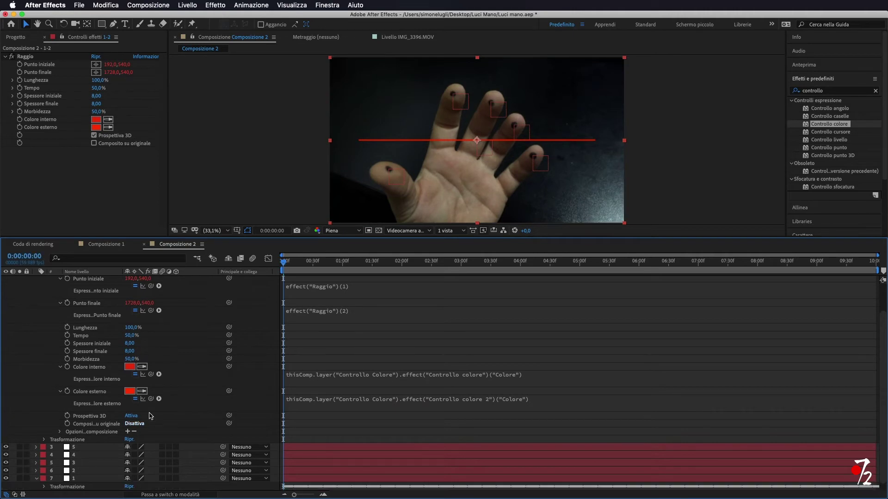
scroll(188, 396, "down", 1)
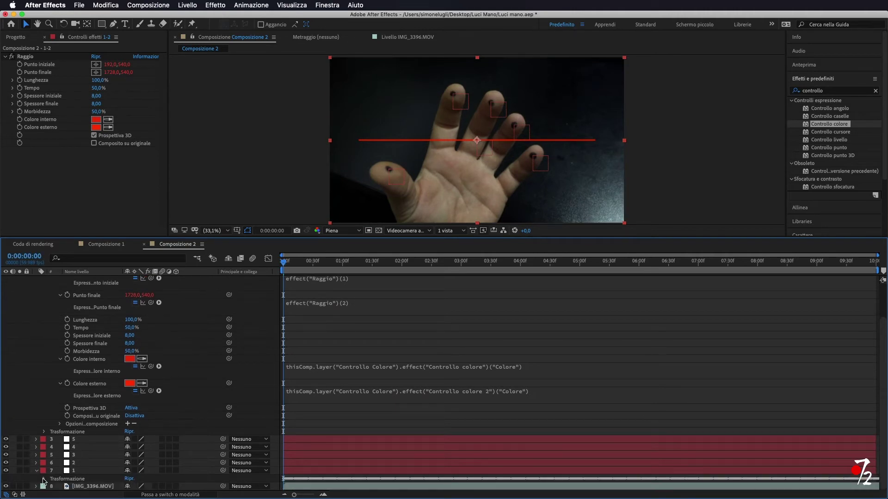
left_click(44, 479)
scroll(109, 452, "down", 4)
scroll(108, 452, "down", 1)
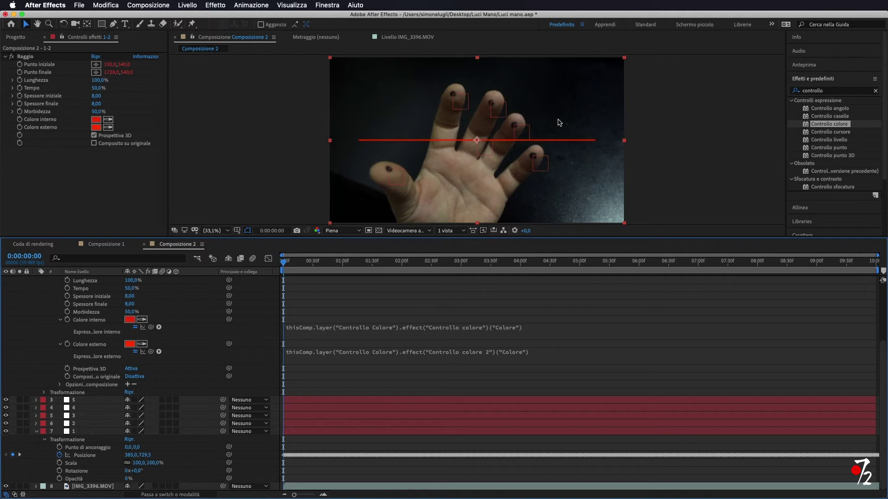
scroll(214, 383, "up", 5)
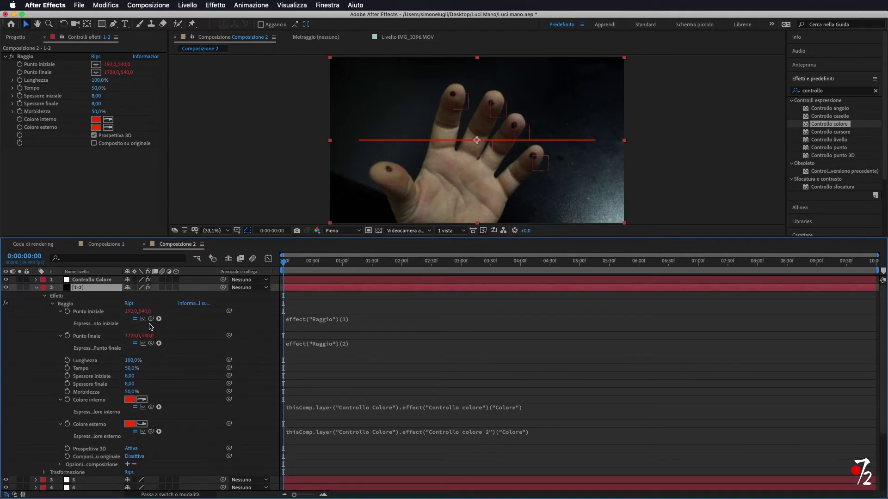
Step: Pick-whip the beam's Punto iniziale expression to fingertip layer 1's Posizione
mouse_move(150, 319)
left_mouse_down()
mouse_move(155, 450)
mouse_move(123, 495)
mouse_move(97, 482)
left_mouse_up()
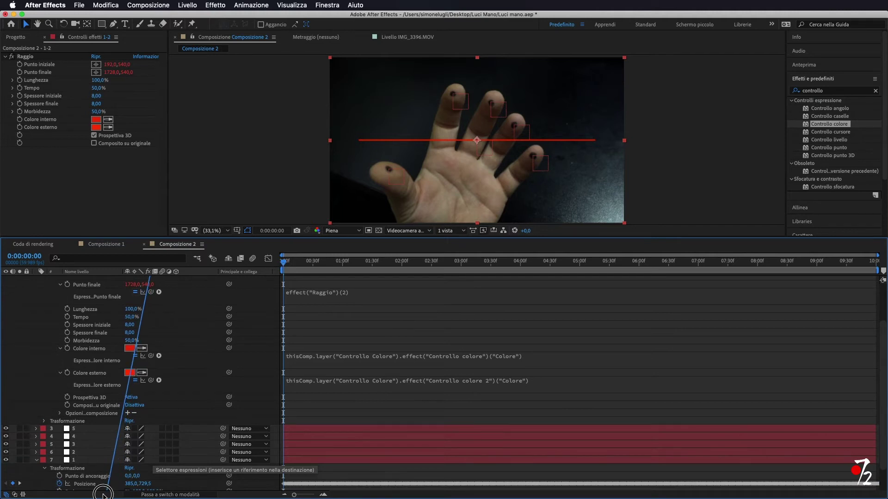
left_click_drag(97, 482, 97, 482)
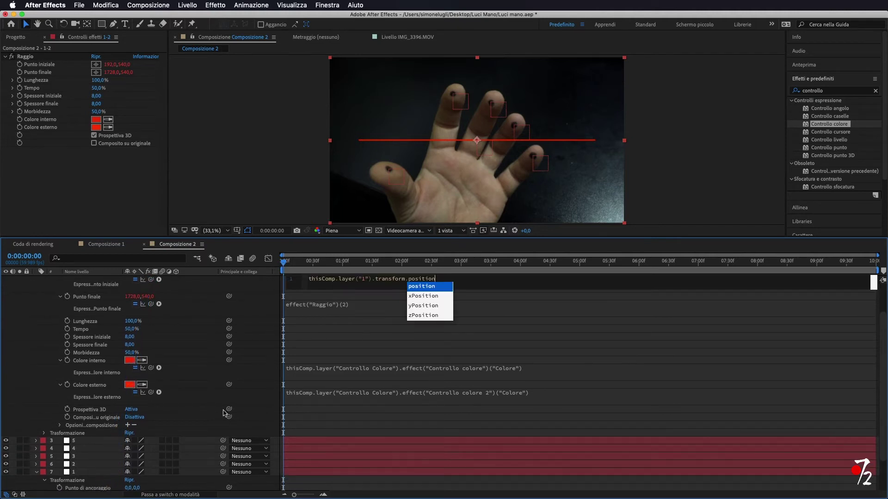
left_click(475, 314)
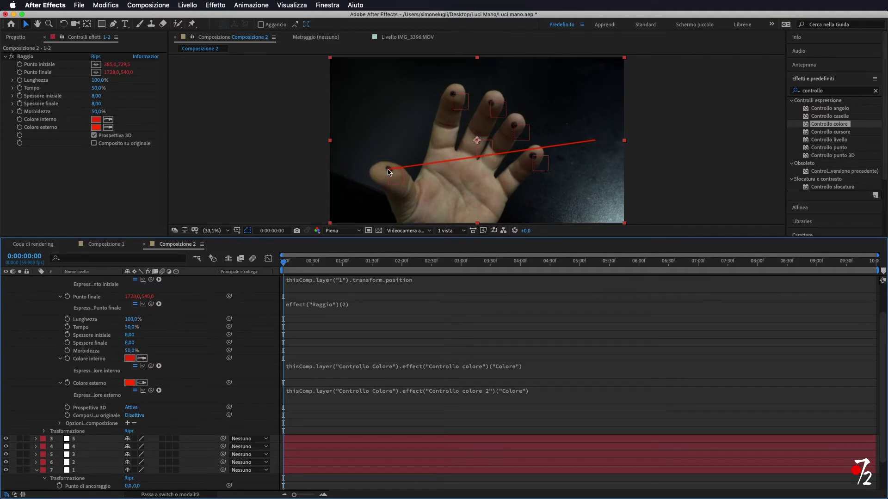
scroll(212, 396, "up", 2)
scroll(211, 394, "up", 2)
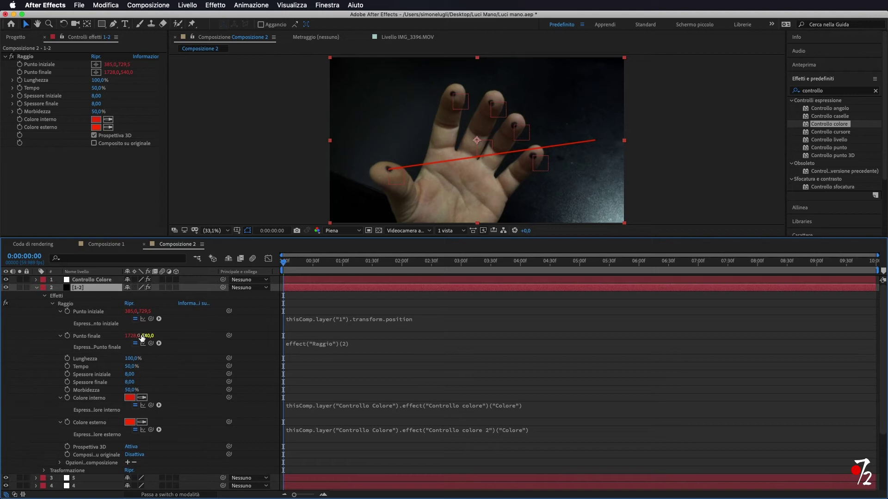
scroll(139, 416, "down", 5)
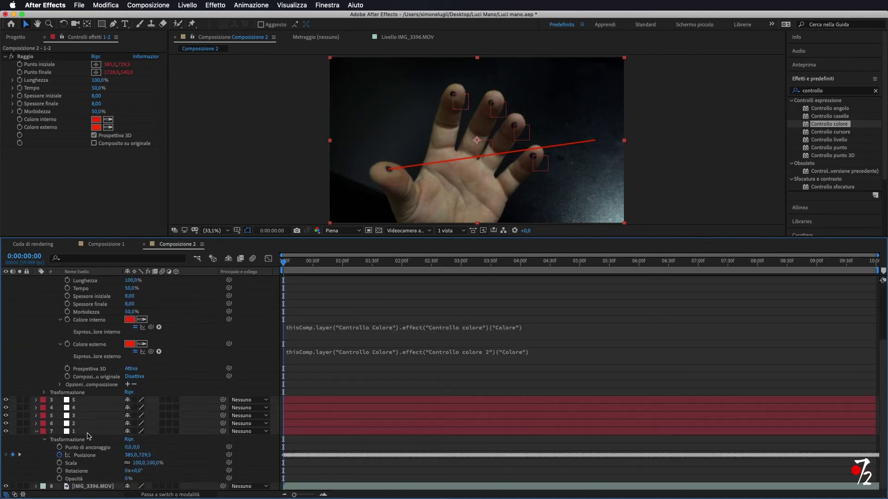
left_click(35, 433)
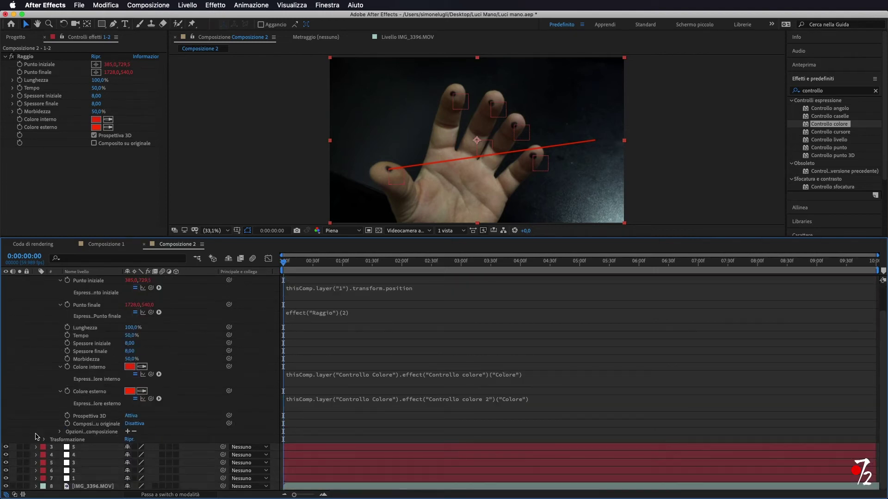
Step: Pick-whip the beam's Punto finale expression to fingertip layer 2's Posizione
left_click(36, 470)
scroll(74, 466, "down", 1)
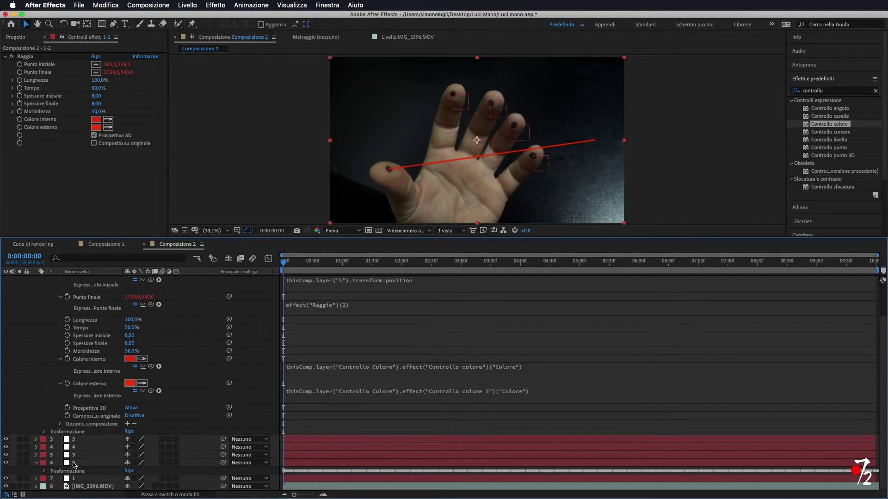
left_click(43, 471)
scroll(188, 406, "down", 1)
scroll(189, 407, "up", 2)
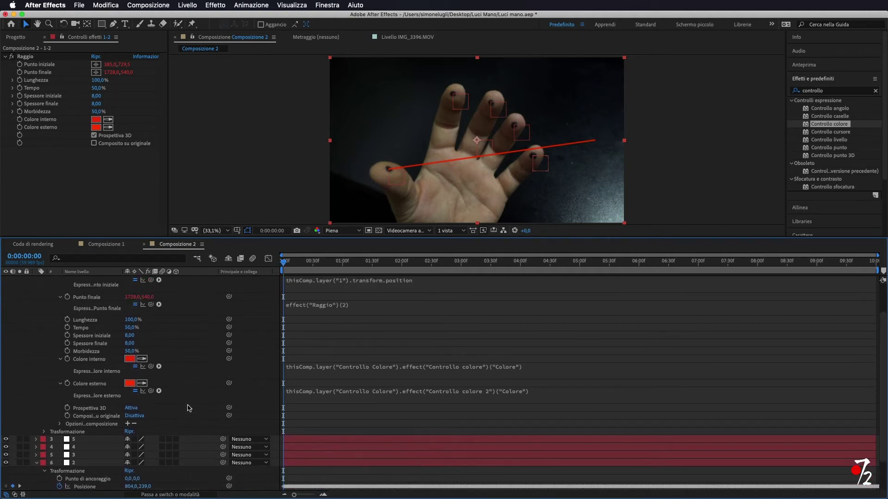
scroll(189, 410, "up", 1)
scroll(188, 409, "up", 2)
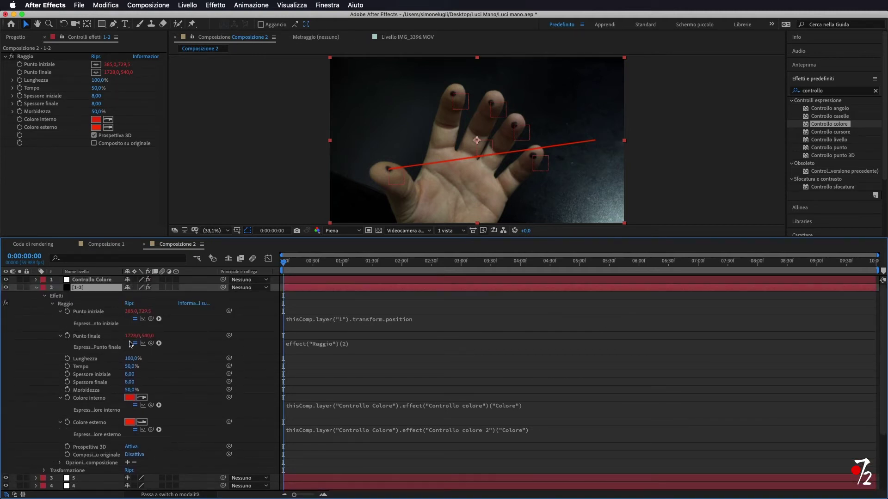
mouse_move(151, 345)
left_mouse_down()
mouse_move(129, 464)
mouse_move(105, 488)
left_mouse_up()
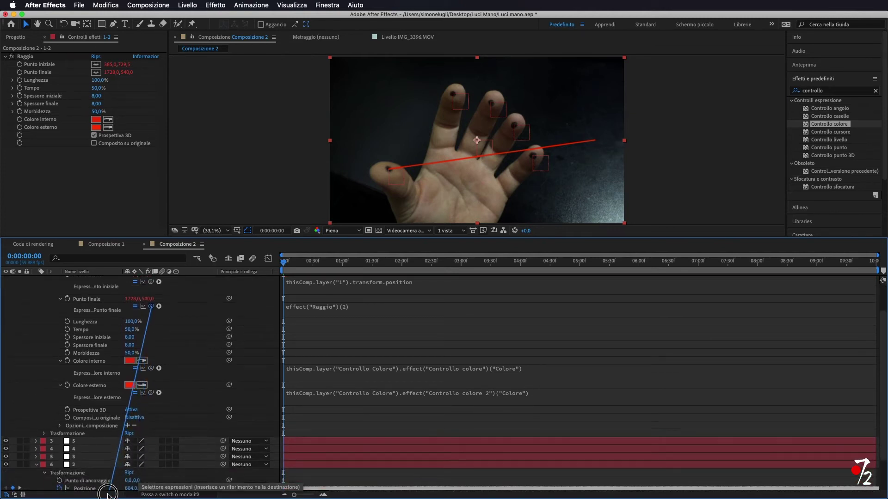
left_click_drag(105, 487, 107, 465)
left_click(605, 338)
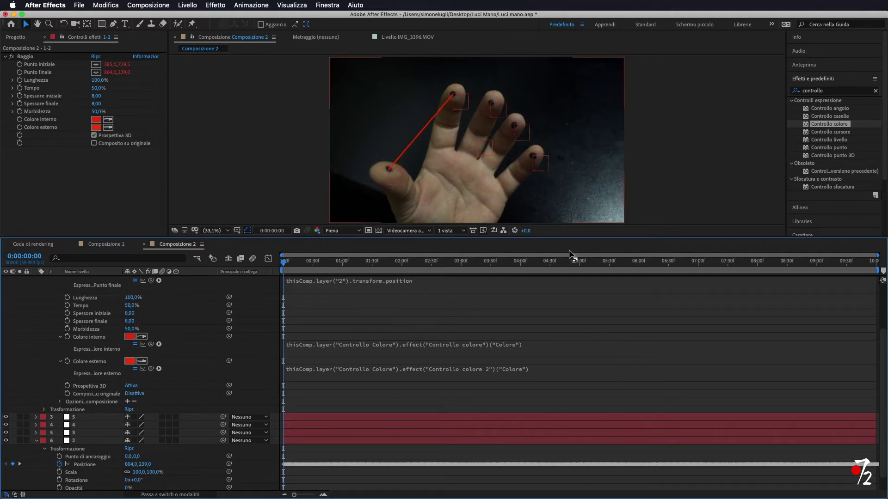
Step: Scrub the timeline to confirm the beam stays on both fingertips
left_click_drag(285, 263, 303, 264)
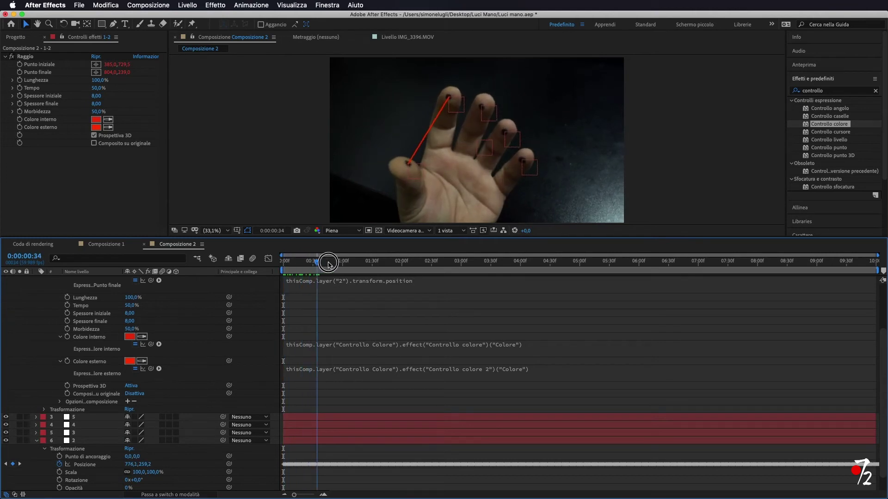
left_click_drag(302, 266, 283, 263)
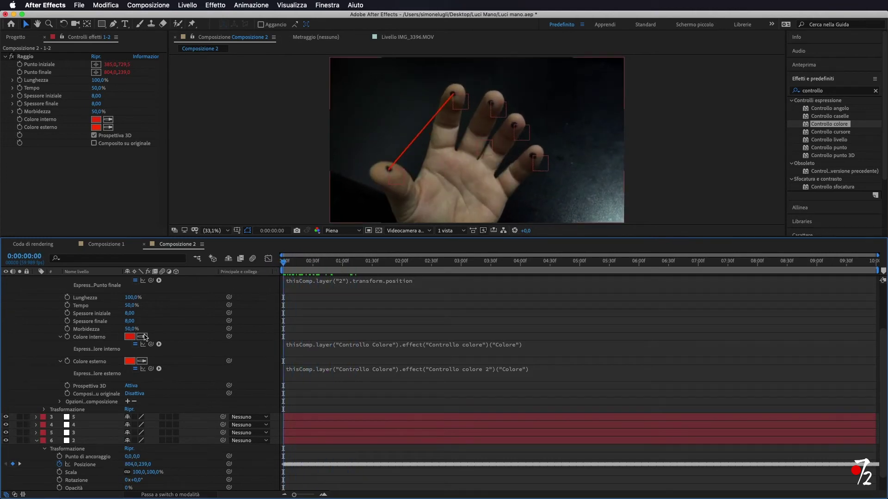
scroll(100, 303, "up", 4)
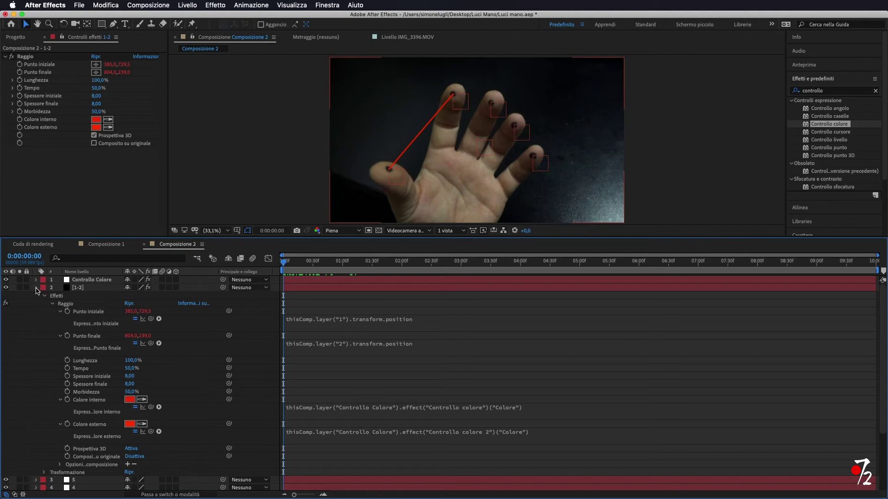
left_click(36, 289)
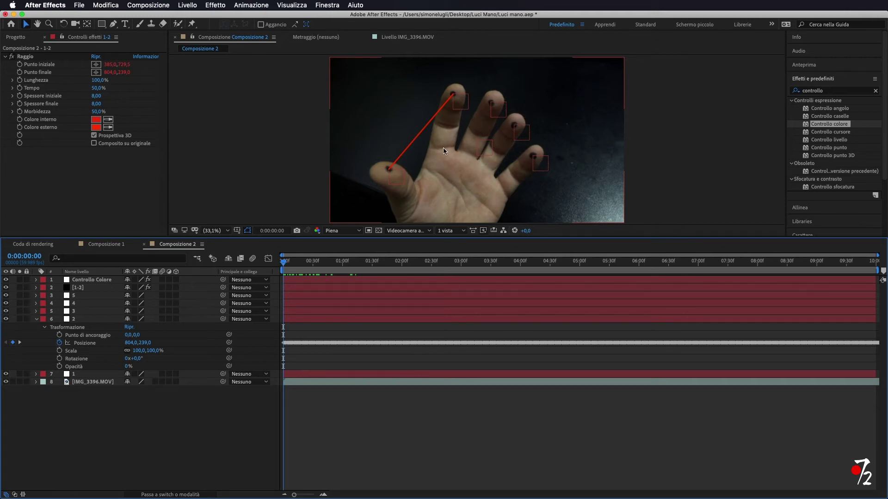
Step: Duplicate the [1-2] beam layer and rename the copy 1-3
left_click(97, 290)
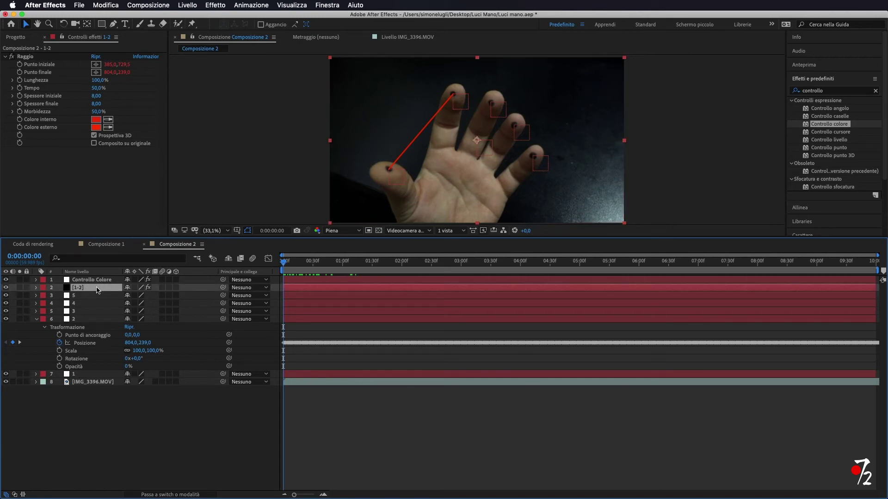
key("super+d")
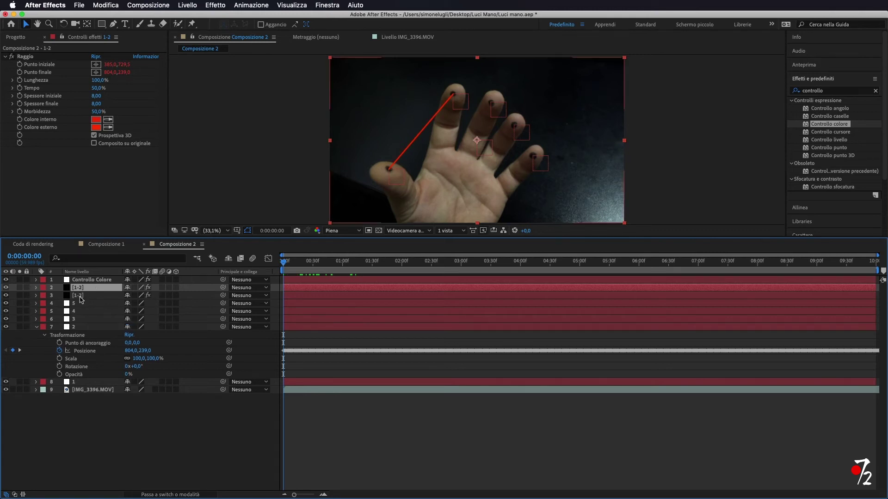
right_click(104, 286)
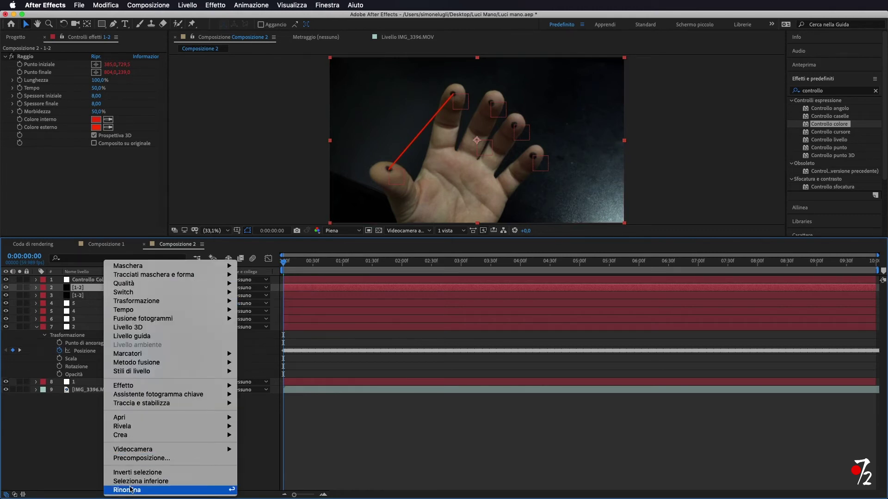
left_click(132, 490)
left_click(98, 287)
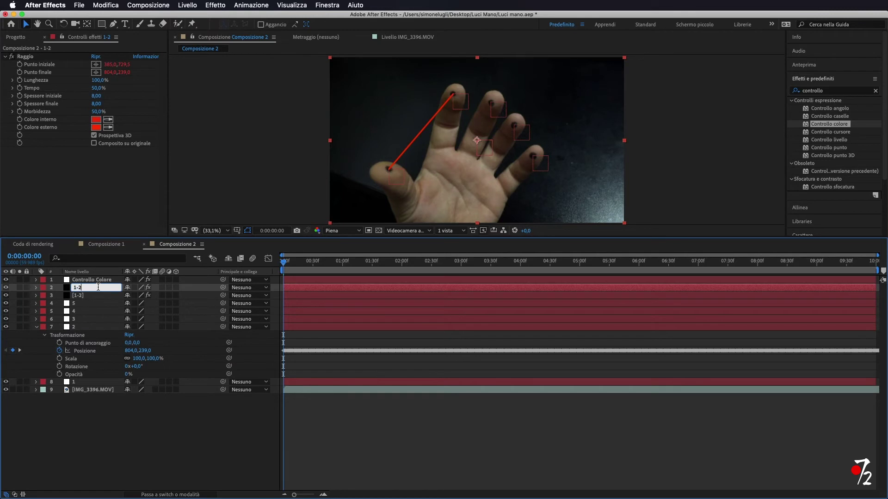
left_click(126, 465)
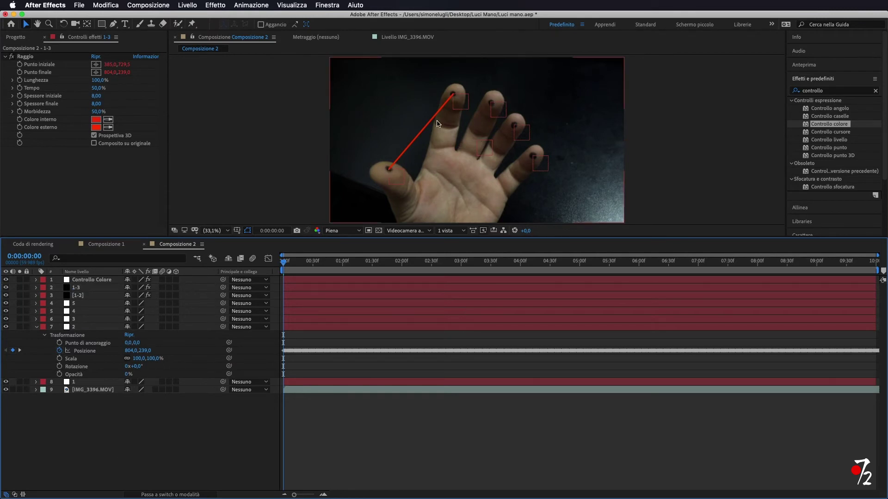
Step: Expand layer 1-3's Raggio effect to show the Punto iniziale and Punto finale expressions
left_click(36, 288)
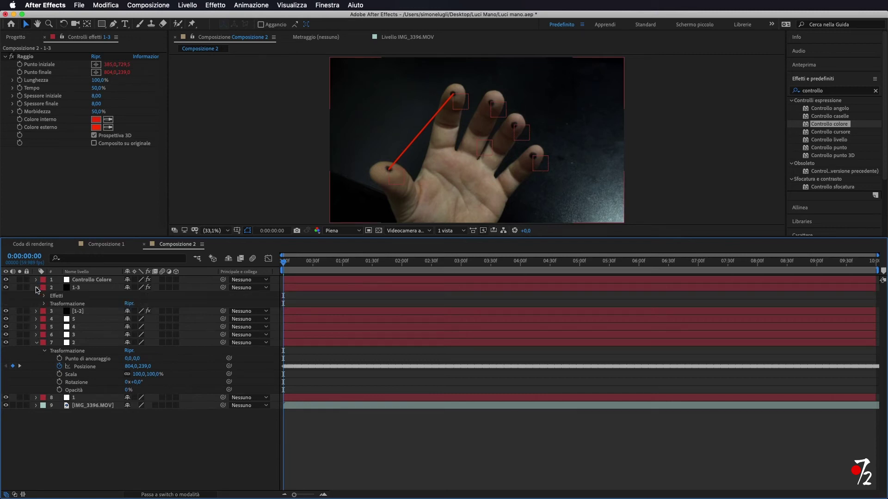
left_click(46, 297)
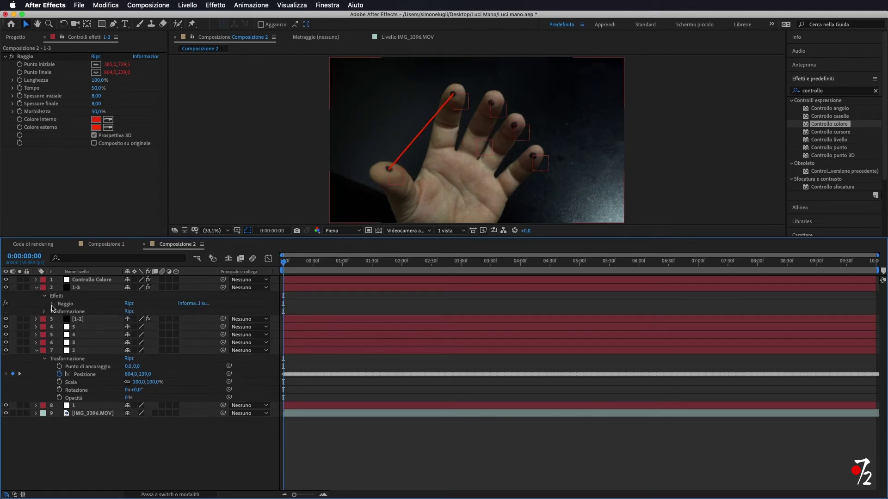
left_click(52, 305)
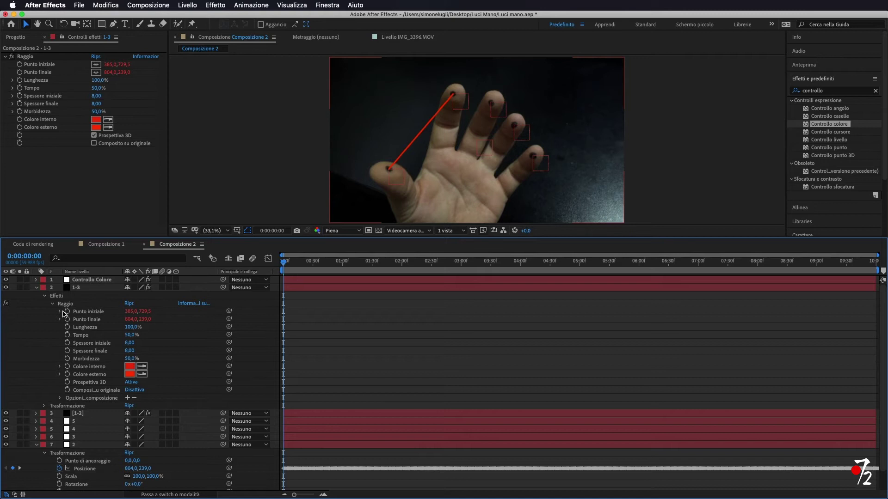
left_click(59, 312)
left_click(60, 327)
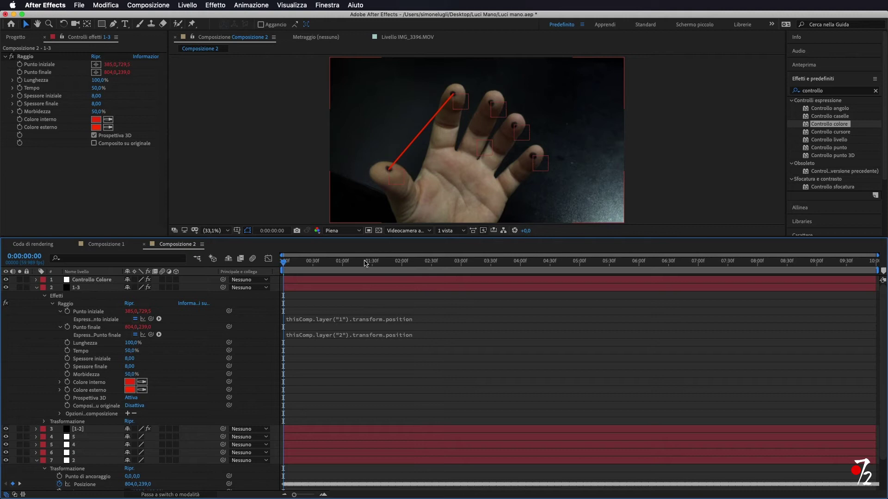
Step: Change beam 1-3's Punto finale expression to reference layer 3
left_click(368, 336)
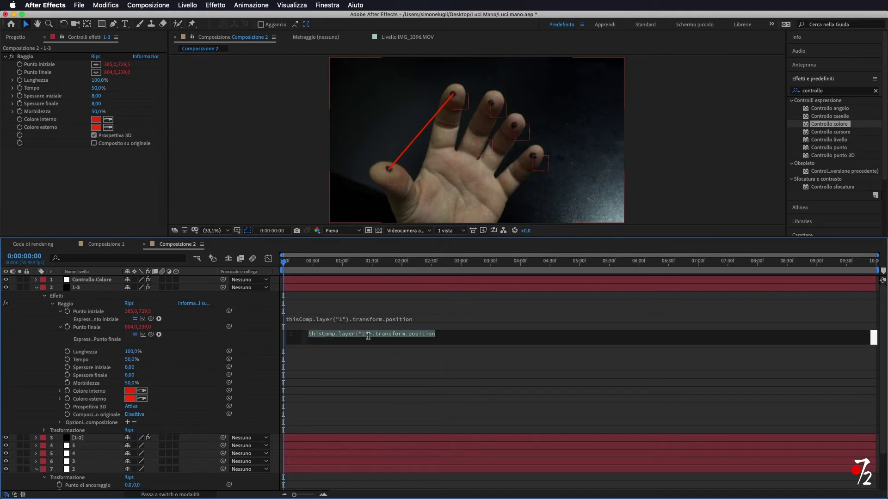
double_click(365, 334)
type("2")
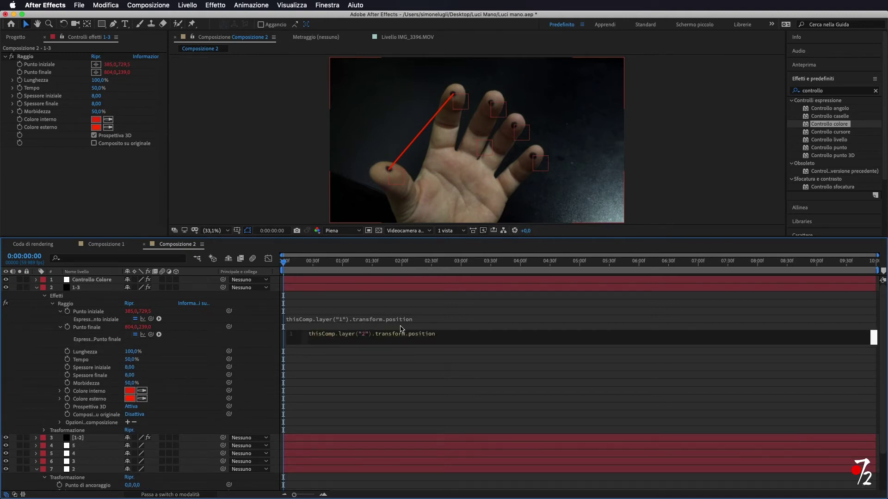
key("BackSpace")
type("3")
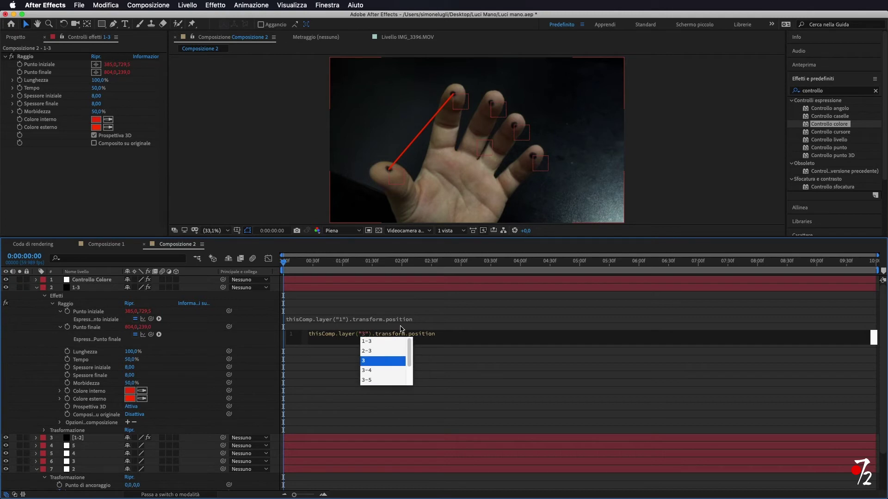
left_click(462, 380)
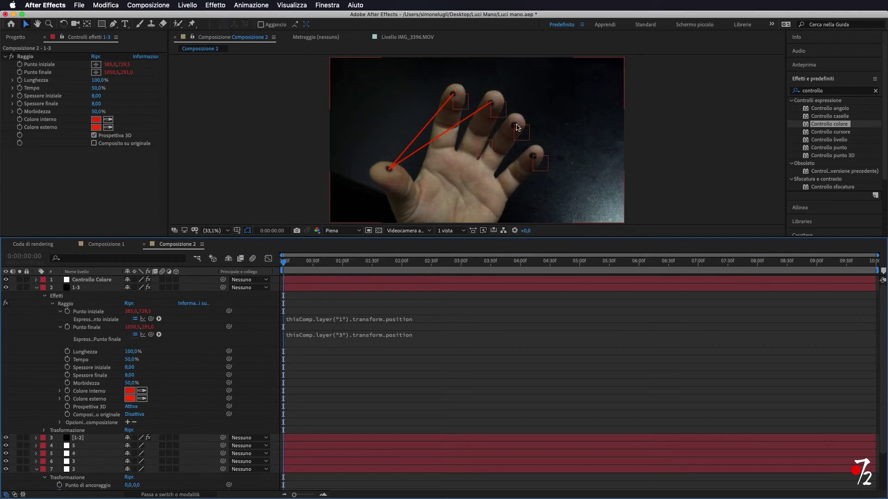
Step: Duplicate the 1-3 beam as 1-4 and expand its Raggio start and end point expressions
left_click(36, 290)
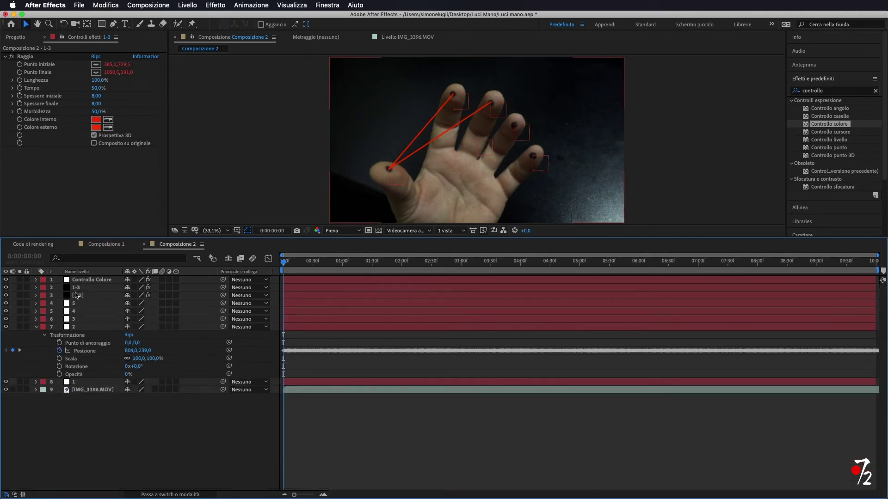
left_click(86, 290)
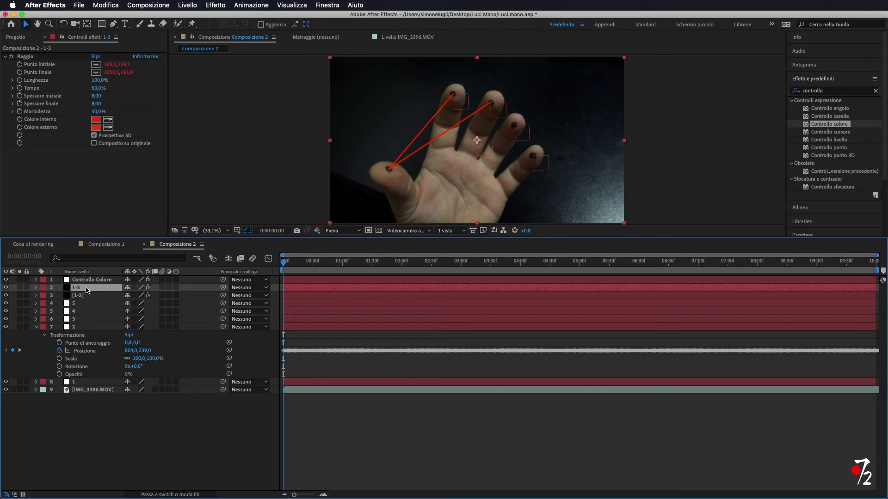
key("super+d")
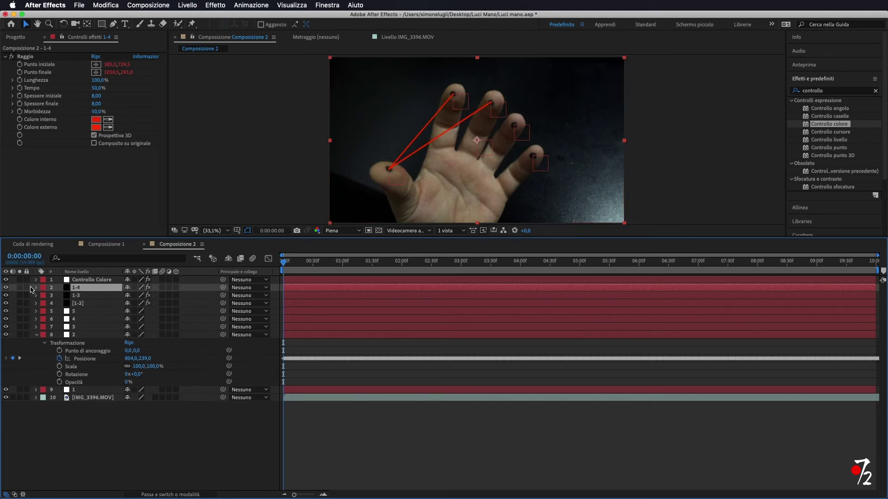
left_click(36, 288)
left_click(43, 296)
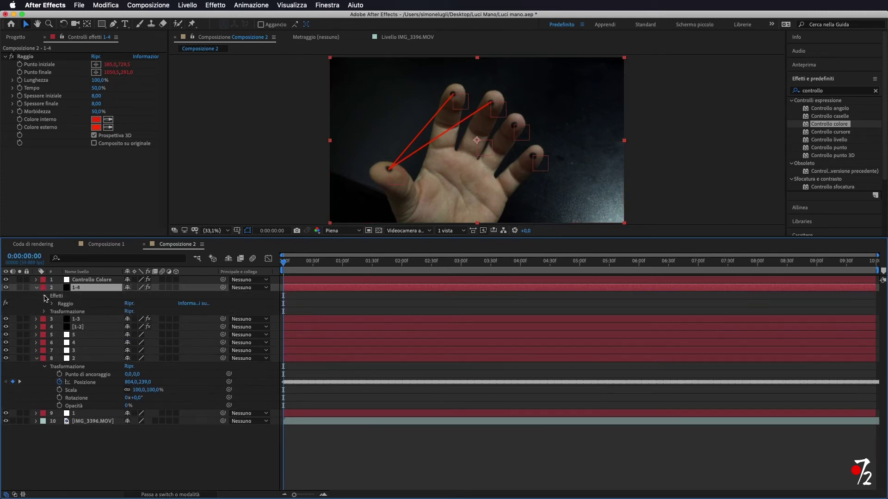
left_click(53, 305)
left_click(59, 312)
left_click(60, 328)
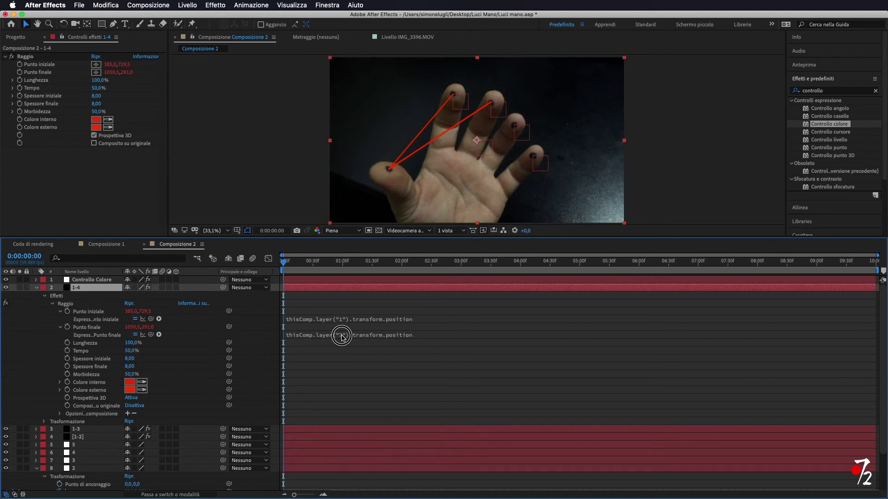
Step: Change beam 1-4's Punto finale expression to reference layer 4
left_click(342, 335)
left_click(365, 333)
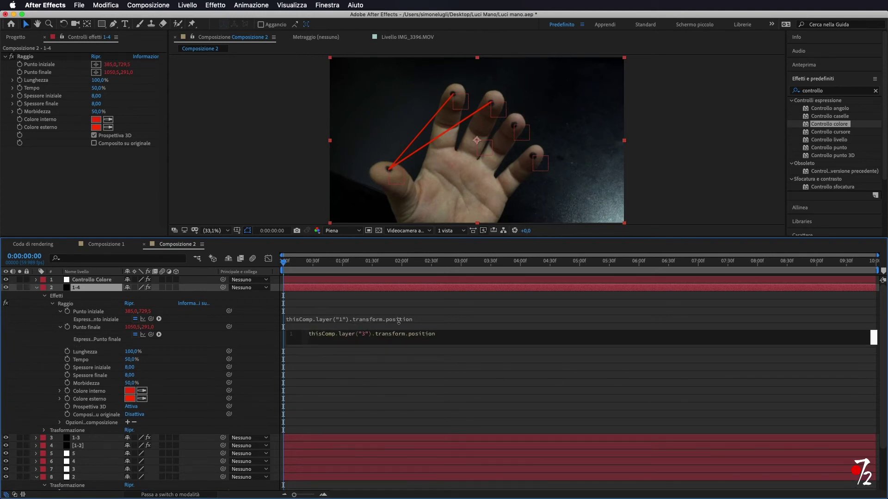
key("BackSpace")
type("4")
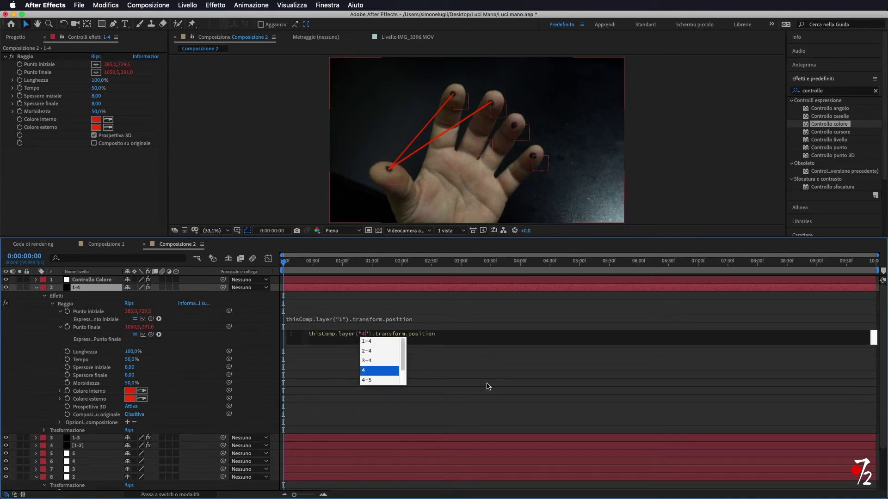
left_click(488, 387)
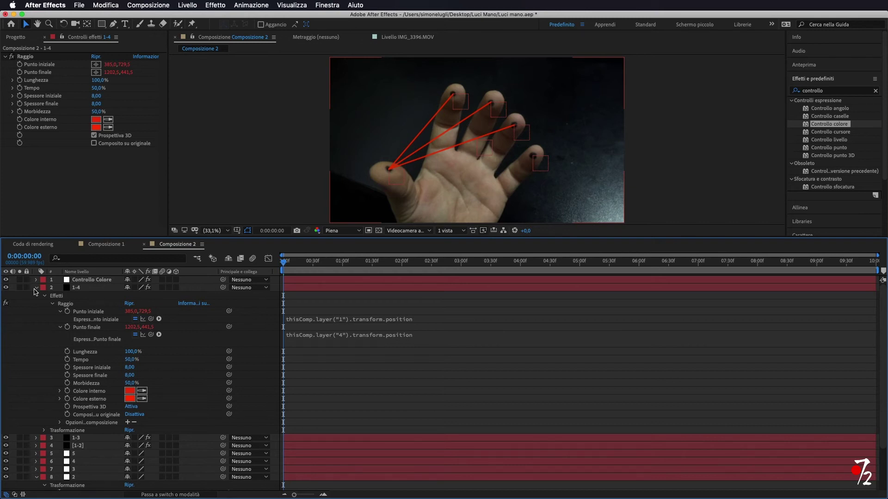
Step: Duplicate the beam as 1-5 and point its end-point expression at layer 5
key("ctrl+d")
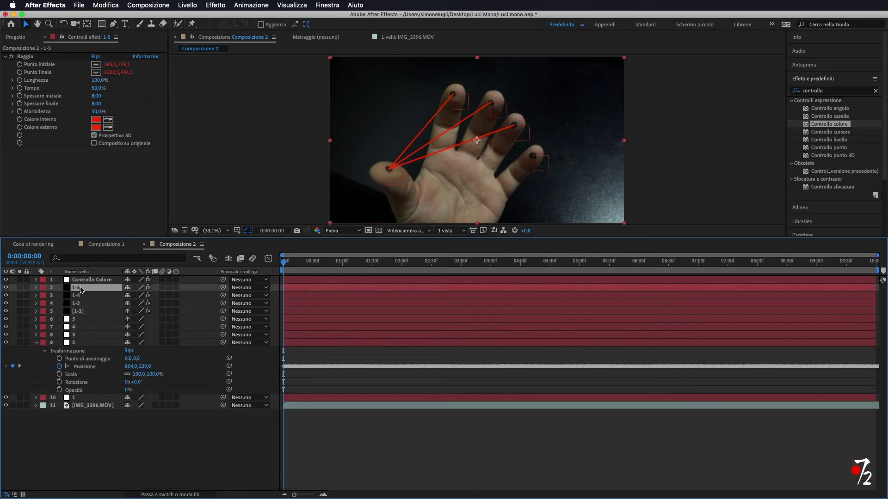
left_click(344, 335)
double_click(364, 334)
type("5")
key("KP_Enter")
Step: Create beam 2-3 with its start expression on layer 2 and end on layer 3
key("ctrl+d")
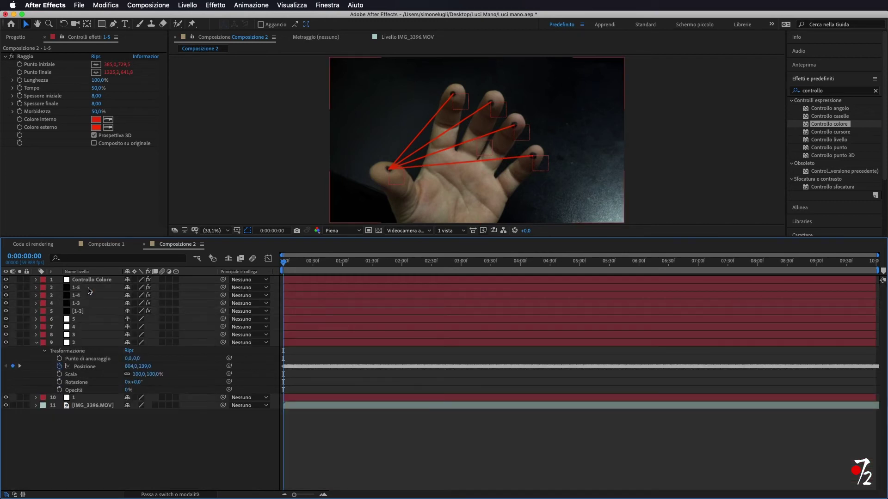
right_click(88, 320)
left_click(169, 350)
type("2-3")
left_click(340, 319)
double_click(358, 318)
type("2")
double_click(364, 344)
type("3")
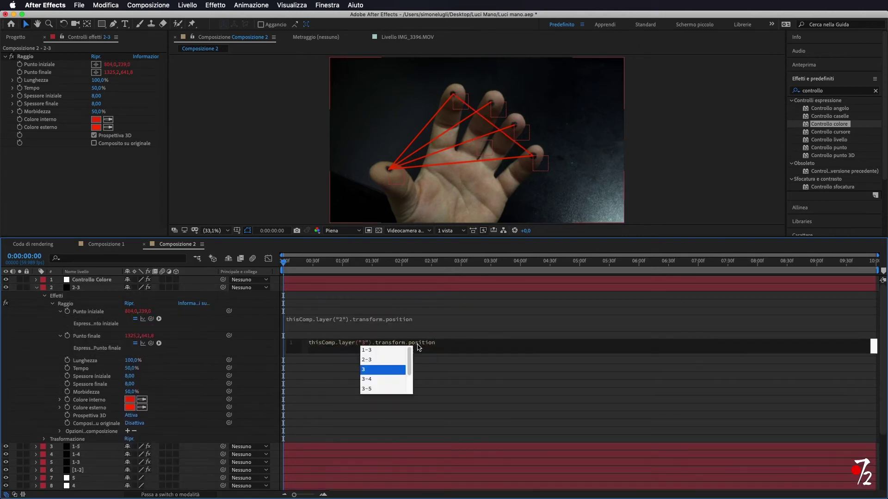
key("KP_Enter")
Step: Create beam 2-4 by changing the duplicate's end-point layer to 4
key("ctrl+d")
left_click(61, 319)
double_click(363, 326)
type("4")
key("KP_Enter")
Step: Create beam 2-5 by changing the duplicate's end-point layer to 5
key("ctrl+d")
type("2-5")
double_click(362, 326)
type("5")
key("KP_Enter")
Step: Create beam 3-4 with its start expression on layer 3 and end on layer 4
key("ctrl+d")
key("Return")
type("3-4")
key("Return")
left_click(37, 287)
double_click(359, 314)
type("3")
double_click(364, 342)
type("4")
key("KP_Enter")
Step: Create beam 3-5 by changing the duplicate's end-point layer to 5
key("ctrl+d")
key("Return")
type("3-5")
left_click(44, 296)
double_click(364, 324)
type("5")
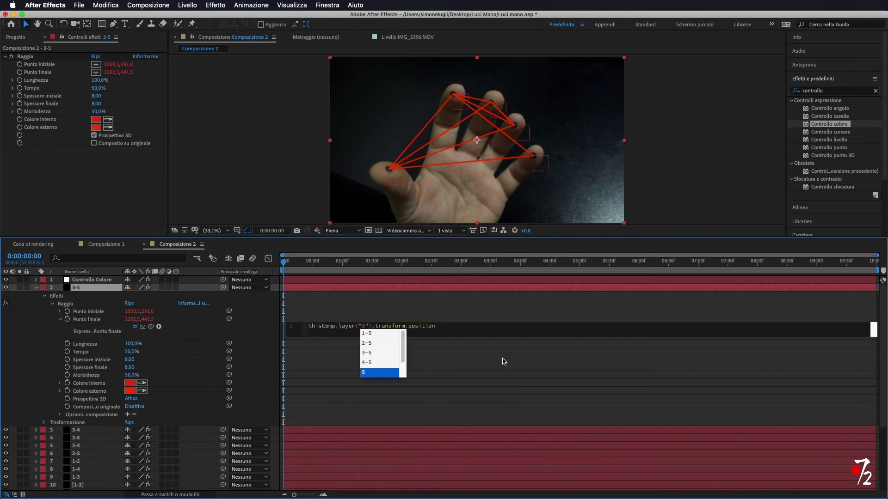
key("KP_Enter")
left_click(37, 288)
Step: Create beam 4-5 by changing the duplicate's start-point layer to 4
key("ctrl+d")
key("Return")
type("4-5")
key("Return")
left_click(36, 287)
double_click(362, 320)
type("4")
key("KP_Enter")
left_click(37, 288)
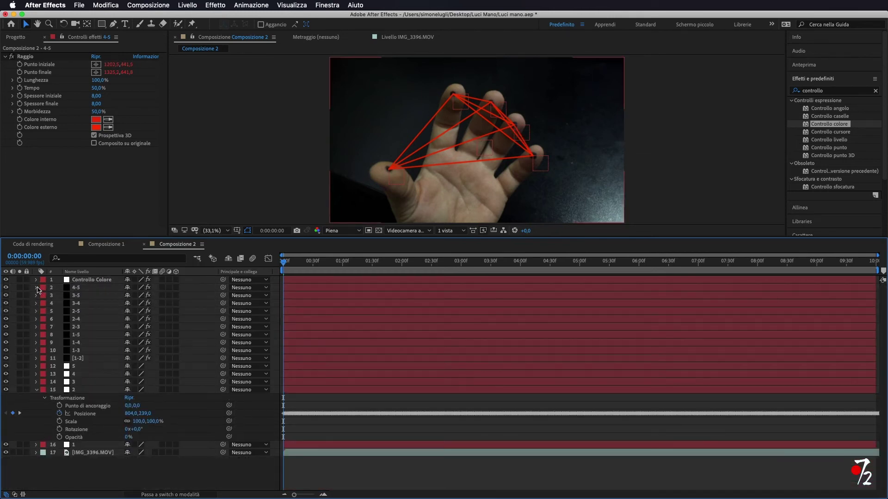
Step: Enlarge the viewer and scrub the clip to check the ten red beams track the fingertips
left_click_drag(142, 238, 145, 359)
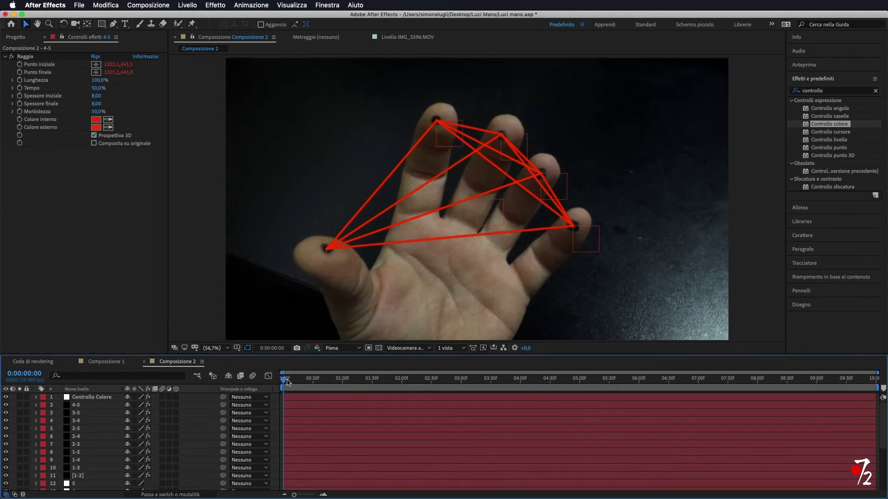
left_click_drag(284, 380, 392, 387)
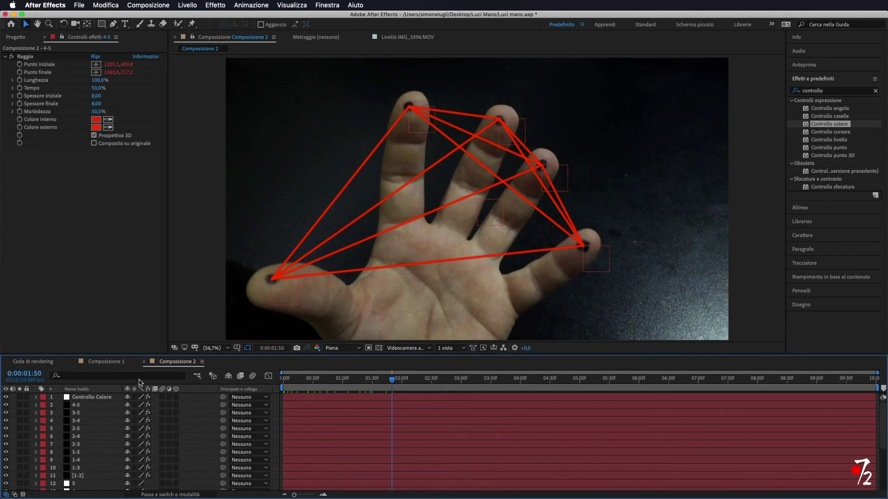
mouse_move(390, 380)
left_mouse_down()
mouse_move(348, 386)
mouse_move(432, 386)
mouse_move(415, 386)
left_mouse_up()
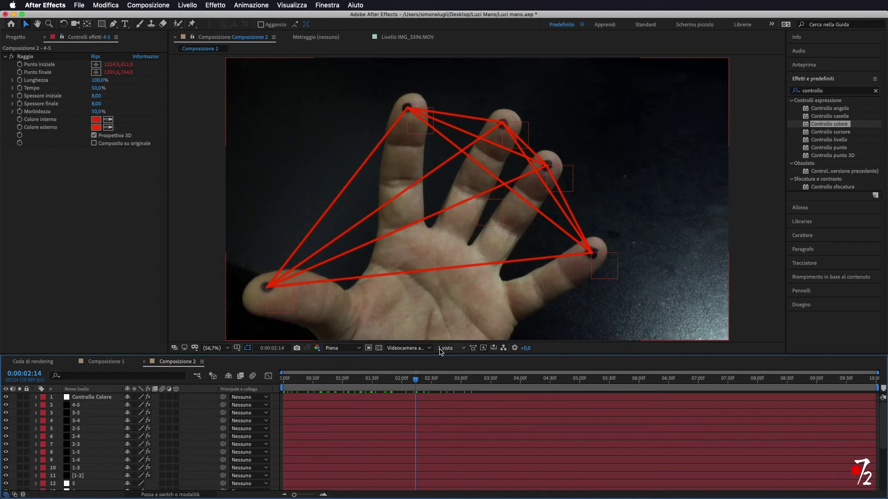
left_click_drag(415, 379, 282, 380)
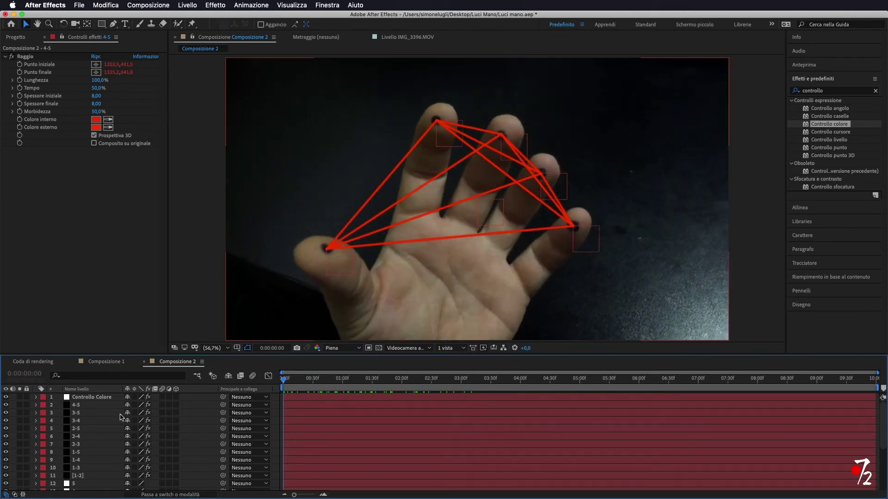
left_click(94, 406)
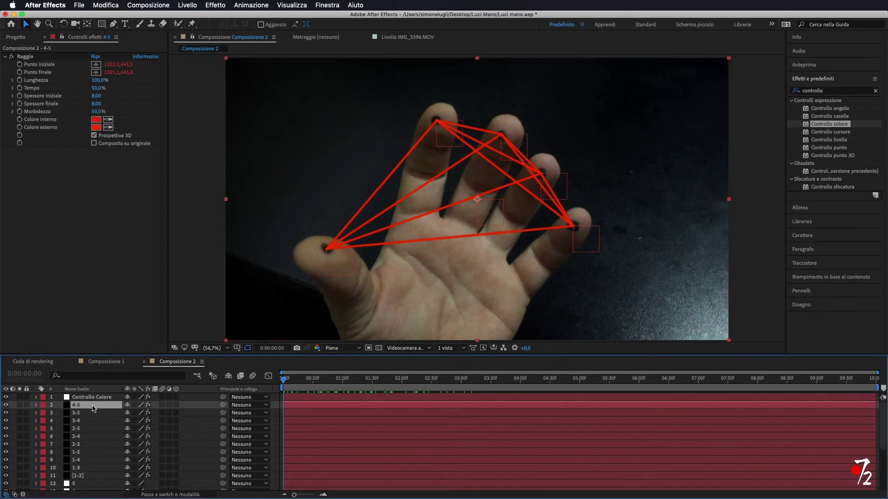
Step: Add a black solid named Optical via Livello > Nuovo > Tinta unita, then search effects for 'opt'
left_click(193, 5)
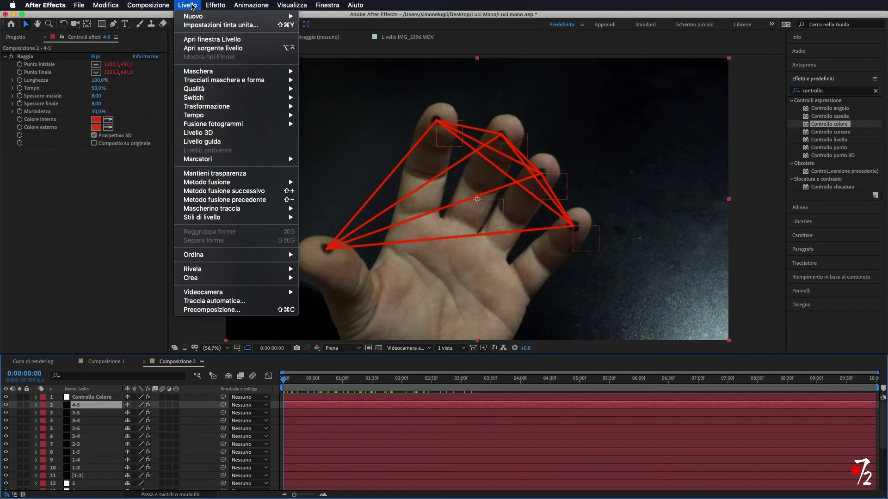
mouse_move(202, 16)
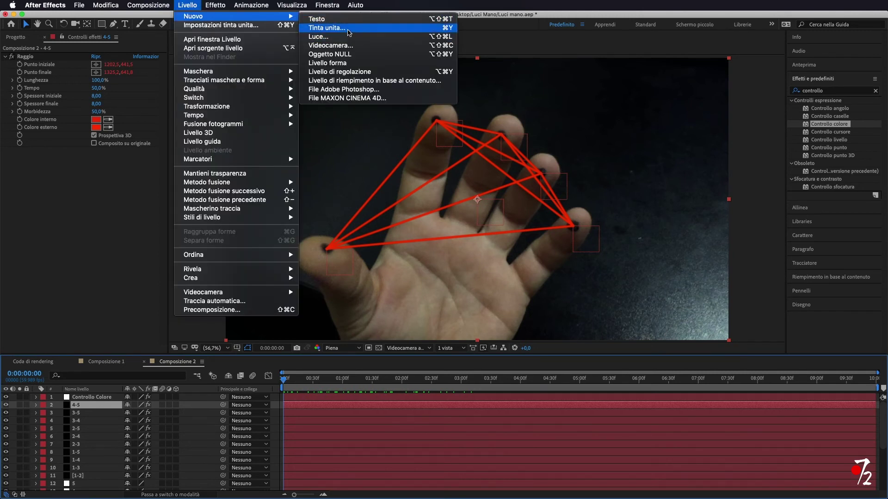
left_click(349, 29)
type("Optical")
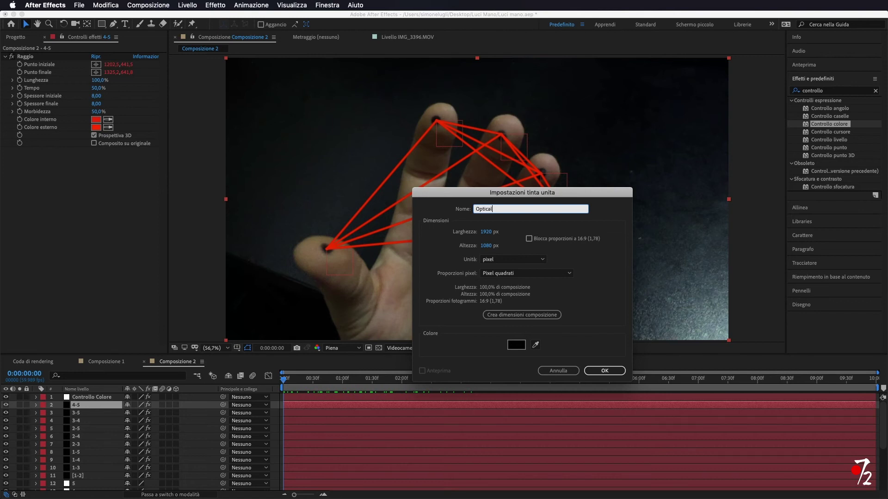
left_click(613, 370)
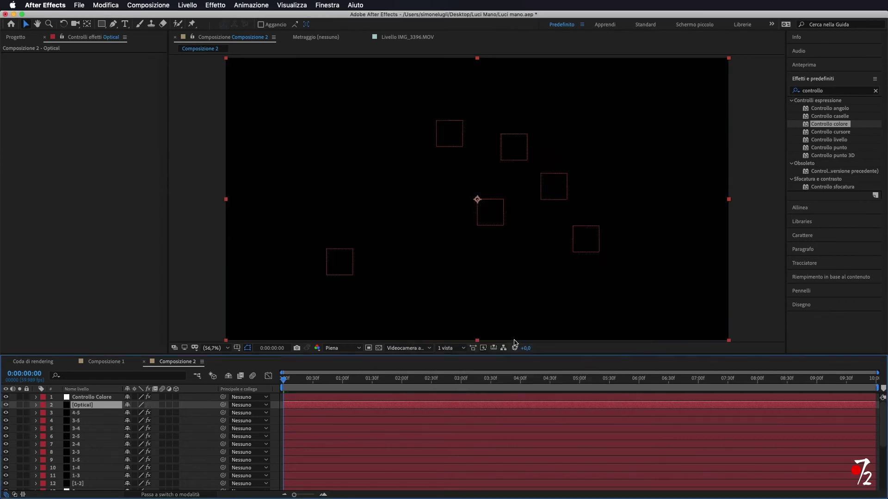
left_click(829, 91)
type("opt")
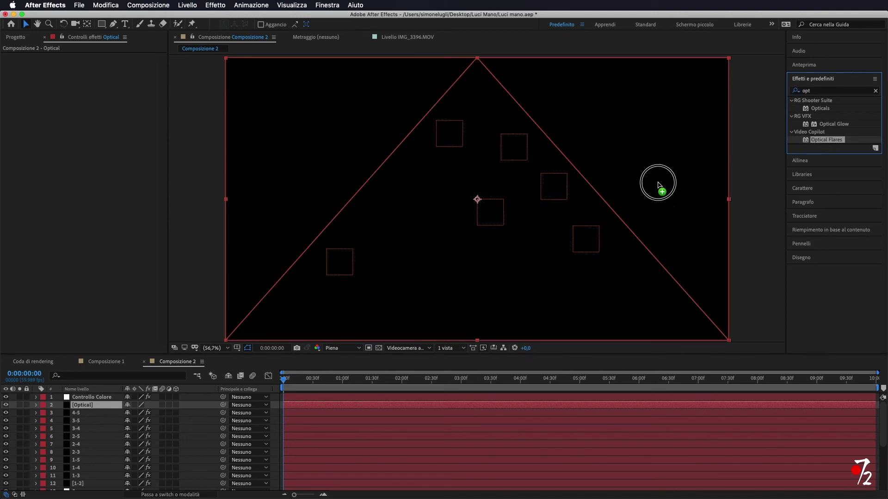
Step: Apply Optical Flares to the Optical solid and hide several Multi Iris elements in its editor
left_click_drag(820, 141, 555, 209)
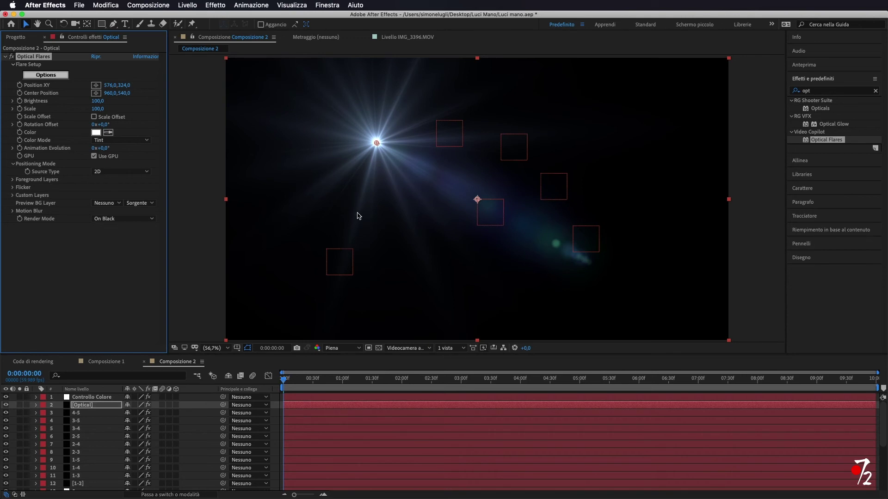
left_click(45, 75)
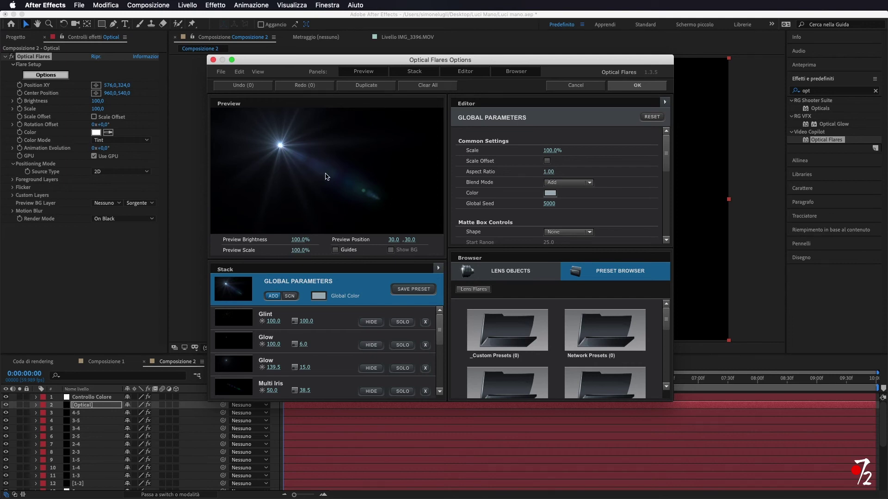
scroll(284, 366, "down", 3)
scroll(350, 363, "down", 3)
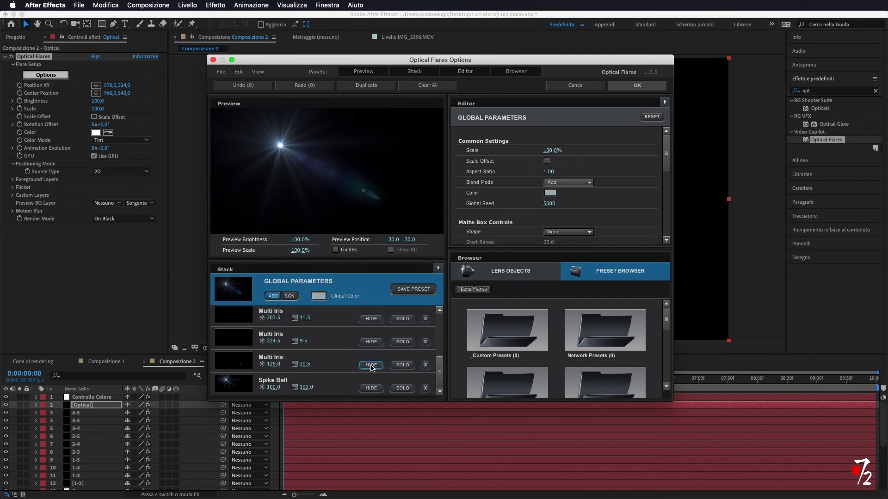
left_click(371, 366)
left_click(370, 344)
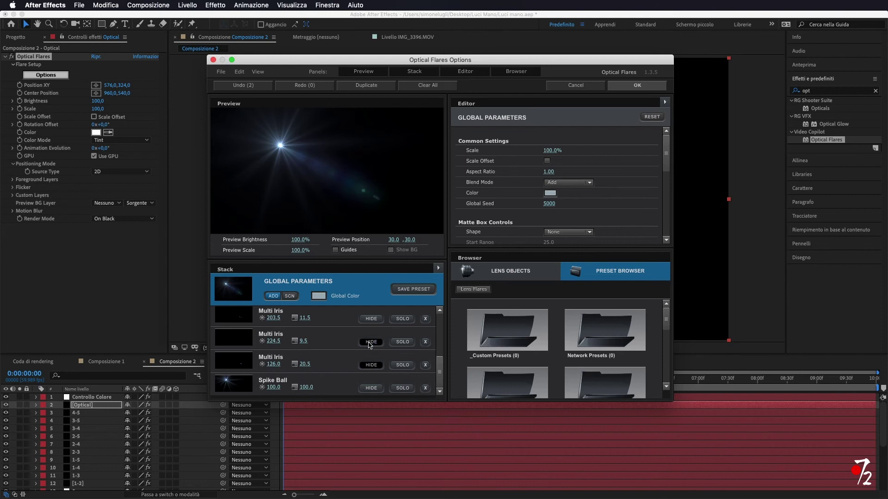
scroll(357, 350, "up", 1)
left_click(371, 349)
left_click(370, 331)
scroll(337, 350, "up", 1)
left_click(371, 329)
scroll(331, 352, "up", 2)
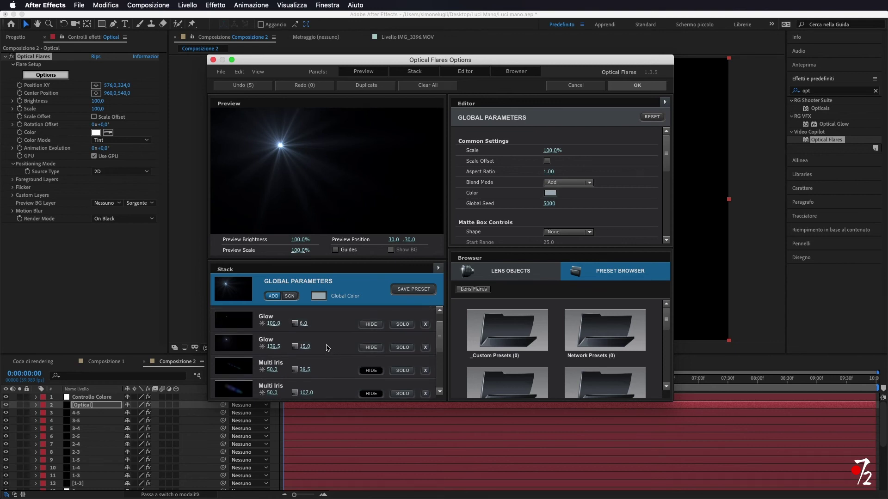
scroll(329, 344, "up", 1)
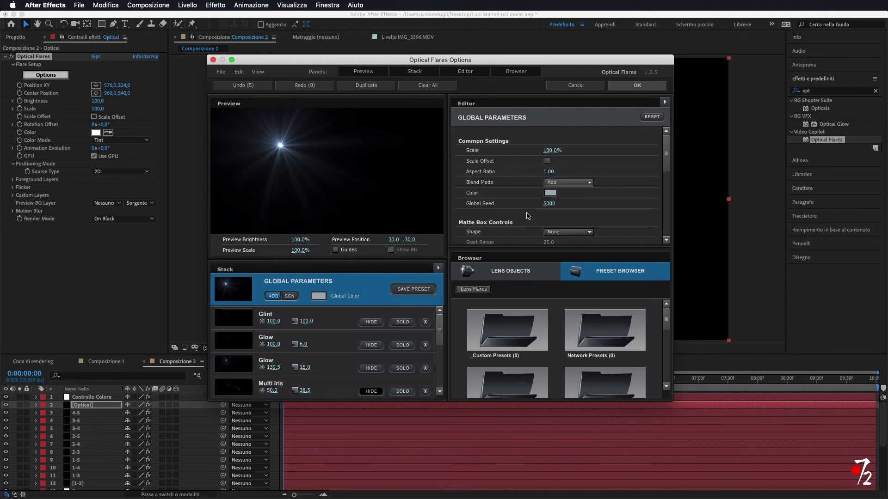
Step: Set the flare's Global Color to a fully saturated red
left_click(550, 193)
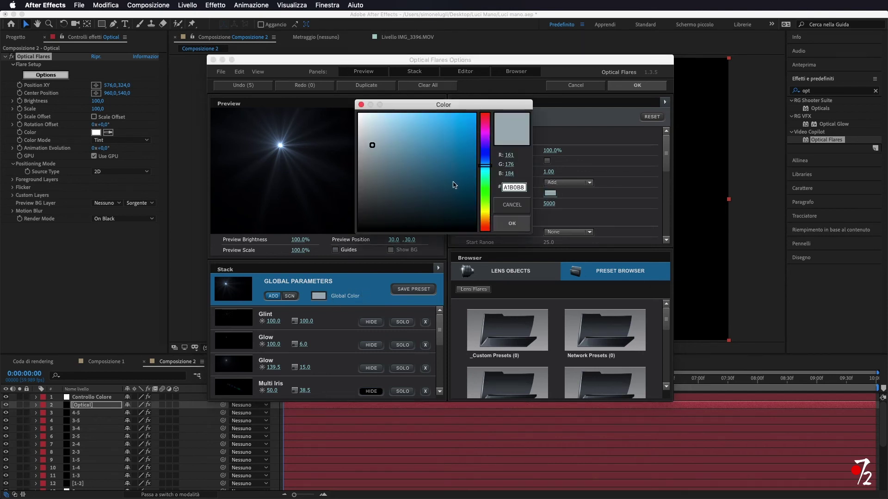
left_click_drag(487, 169, 485, 115)
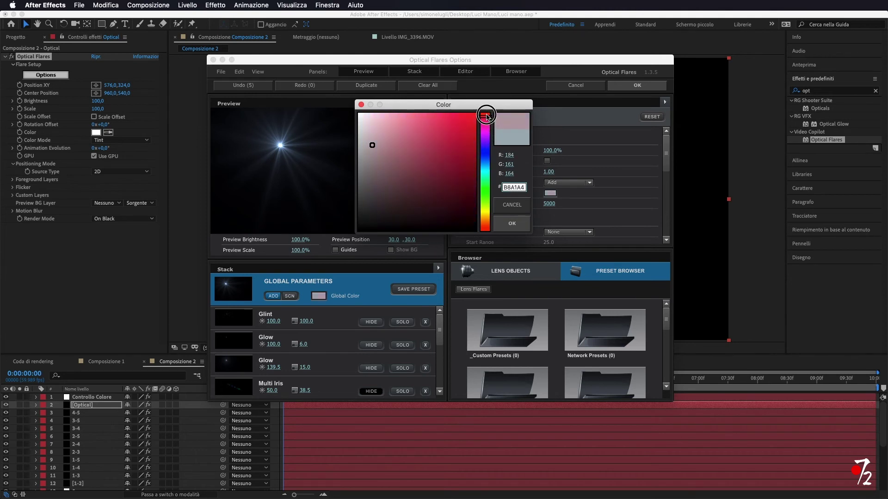
left_click_drag(437, 137, 476, 115)
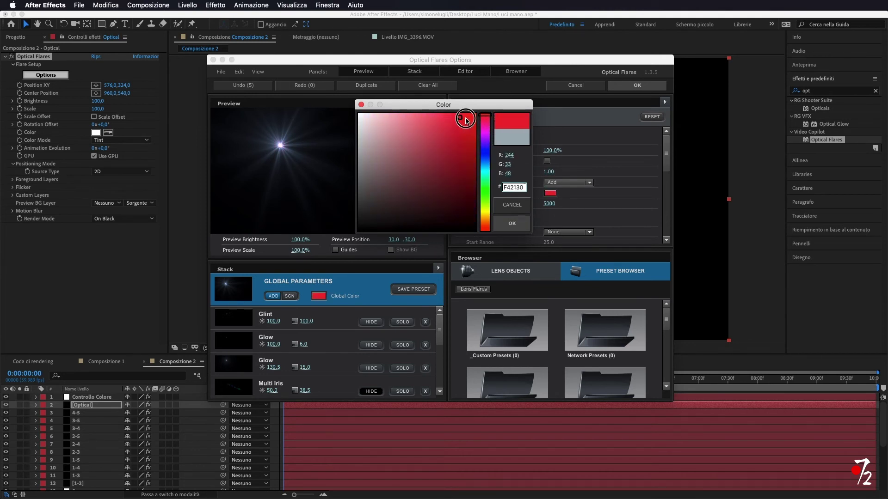
left_click(511, 224)
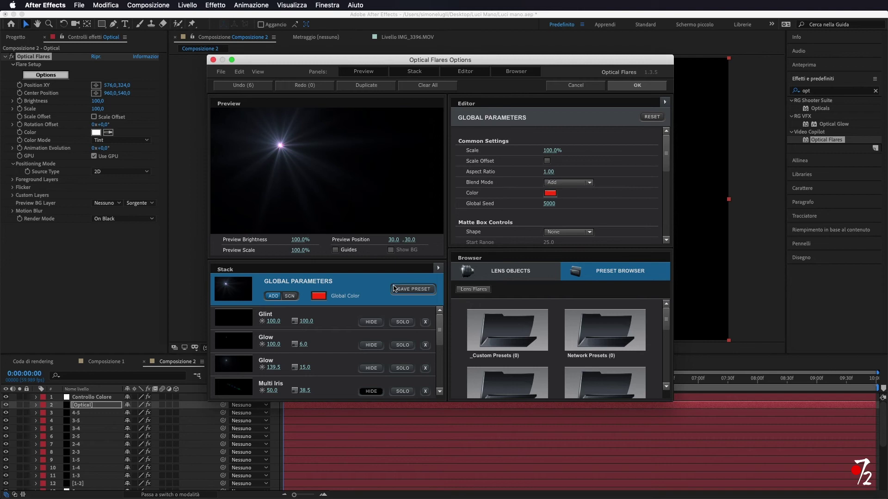
Step: Make the second Glow element red and accept the flare settings
scroll(521, 200, "down", 3)
scroll(536, 192, "down", 3)
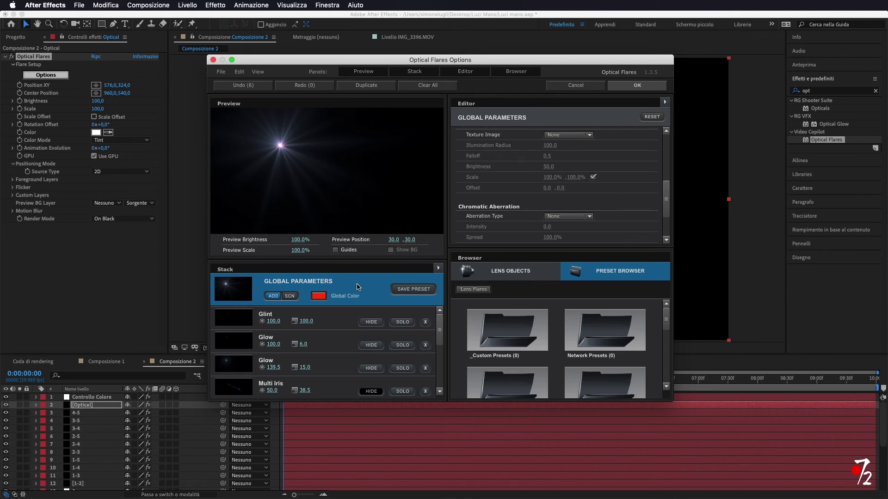
scroll(352, 333, "down", 1)
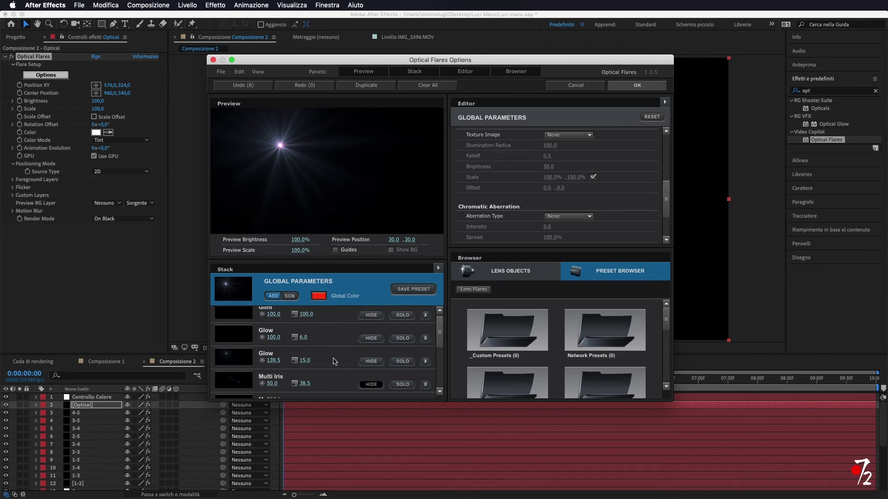
left_click(335, 361)
left_click(550, 138)
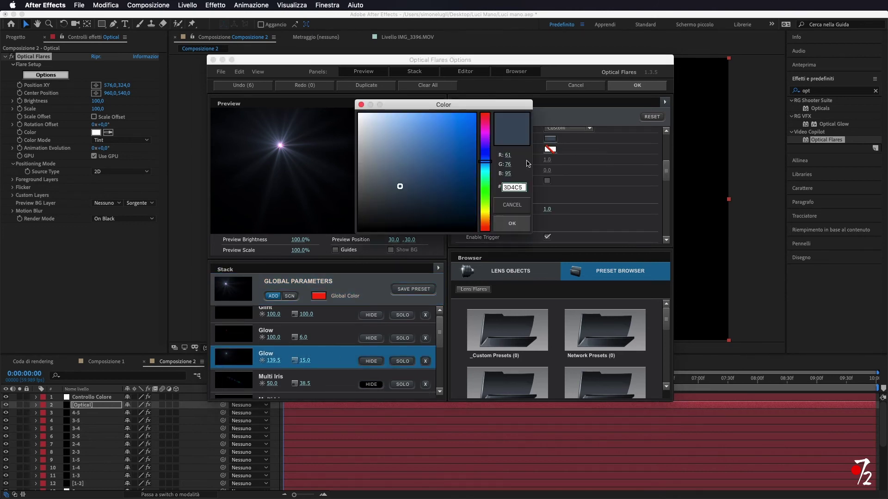
mouse_move(484, 155)
left_mouse_down()
mouse_move(484, 113)
mouse_move(455, 128)
left_mouse_up()
left_click(458, 124)
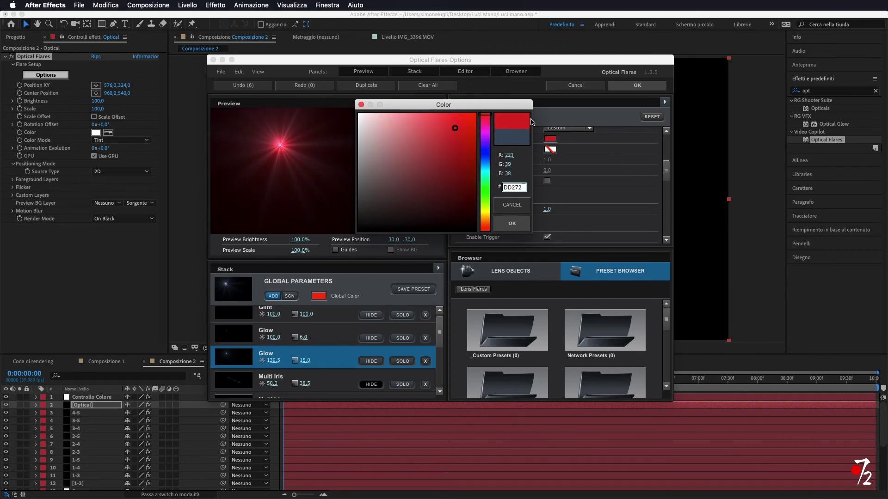
left_click(512, 223)
left_click(625, 87)
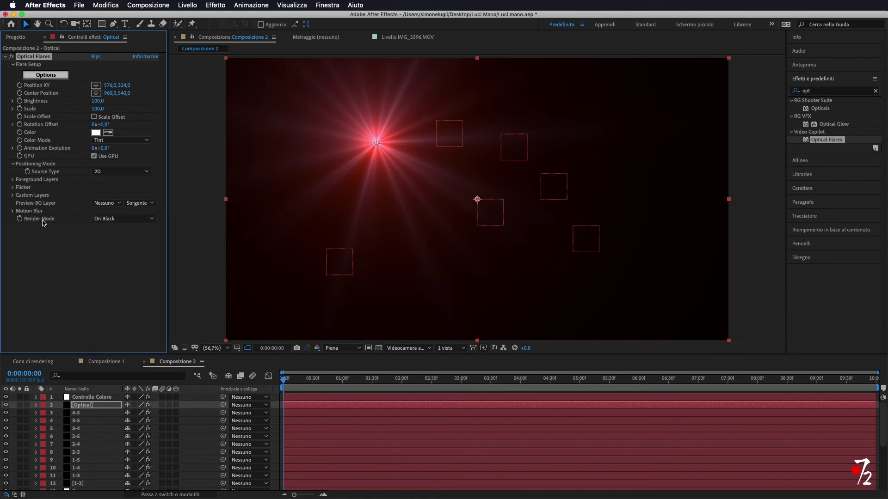
Step: Render Optical Flares On Transparent over the footage and set Brightness to 20
left_click(116, 220)
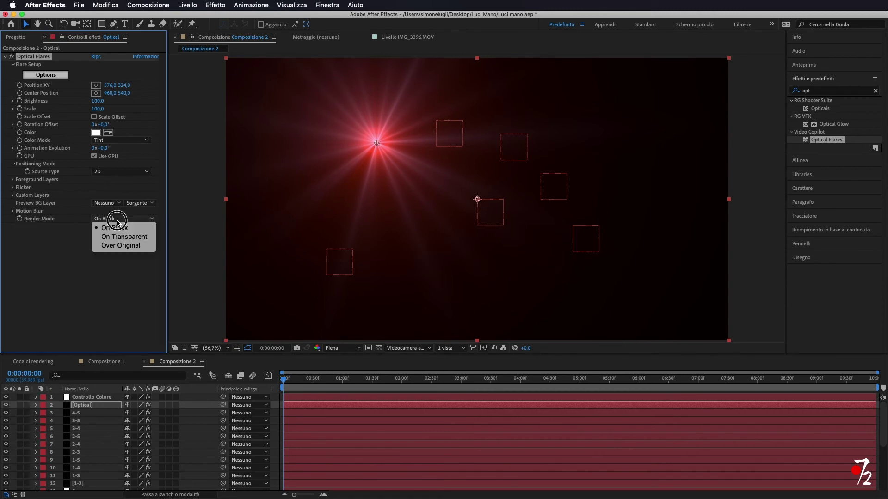
left_click(145, 237)
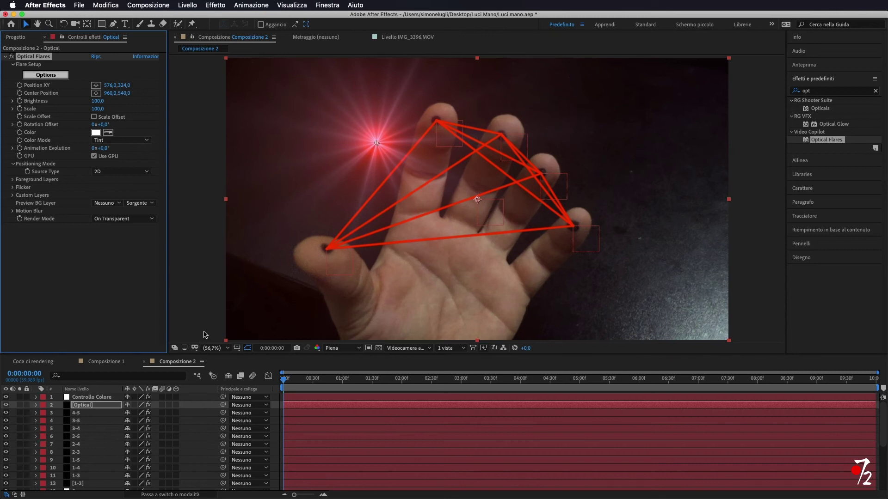
left_click(98, 101)
type("20")
key("Return")
Step: Adjust flare Brightness and Scale to 60 and preview a later frame
left_click_drag(94, 102, 95, 101)
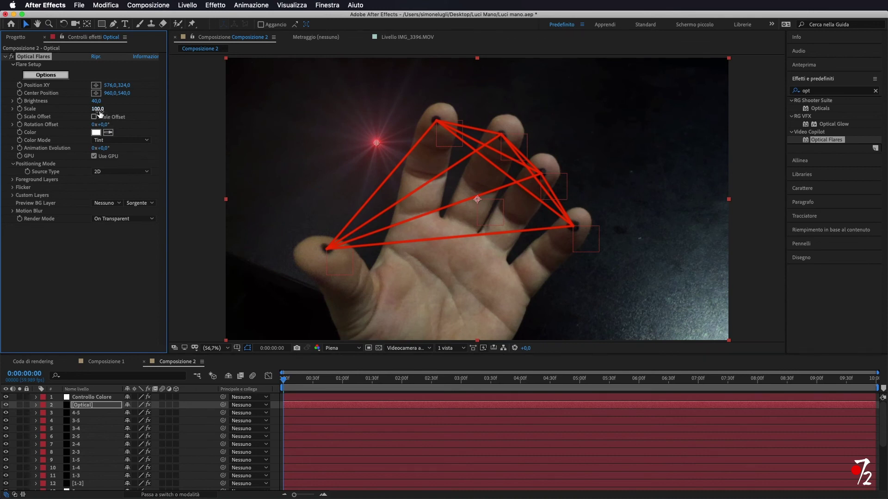
left_click_drag(101, 111, 98, 108)
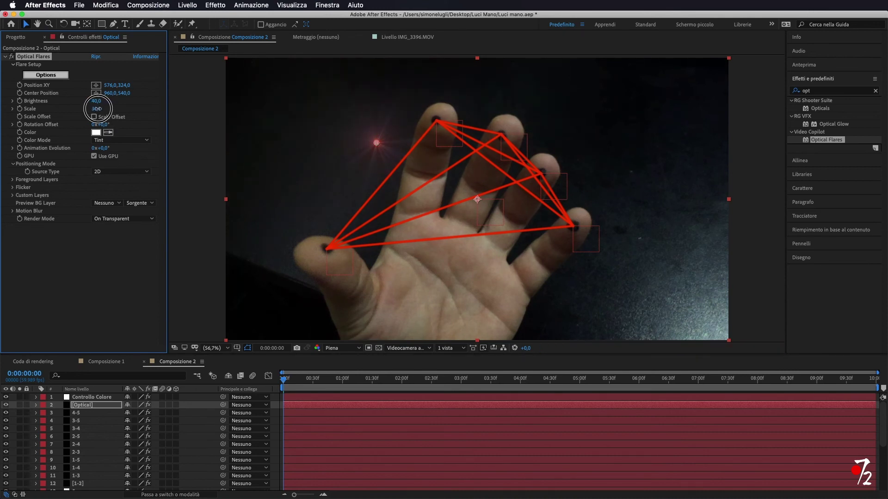
left_click_drag(99, 109, 99, 101)
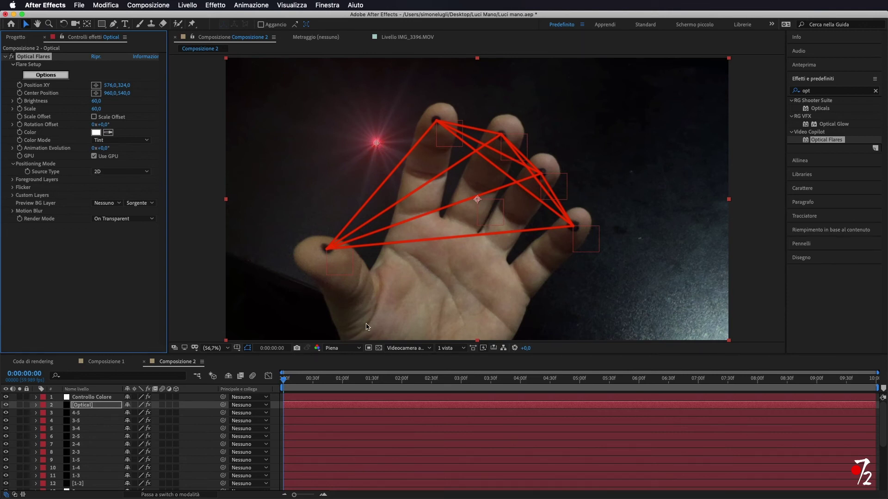
mouse_move(284, 380)
left_mouse_down()
mouse_move(303, 382)
mouse_move(259, 383)
left_mouse_up()
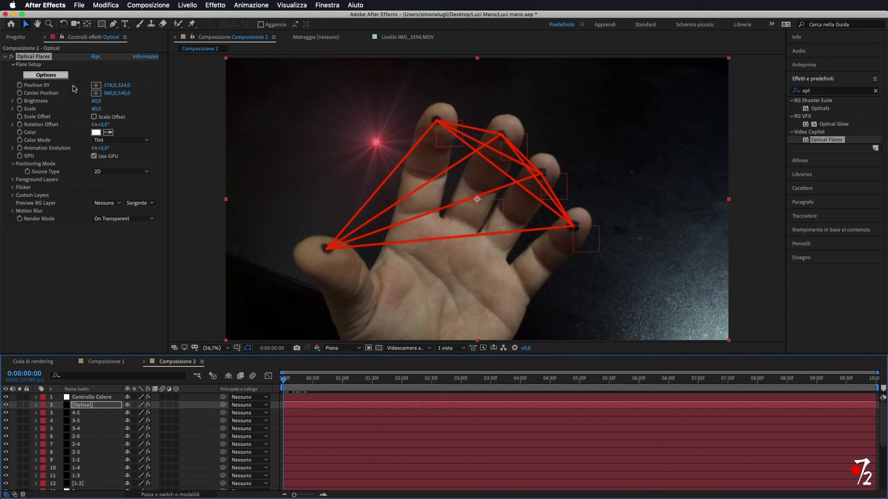
Step: Add a Position XY expression pick-whipped to layer 1's Position
left_click(20, 85, "alt")
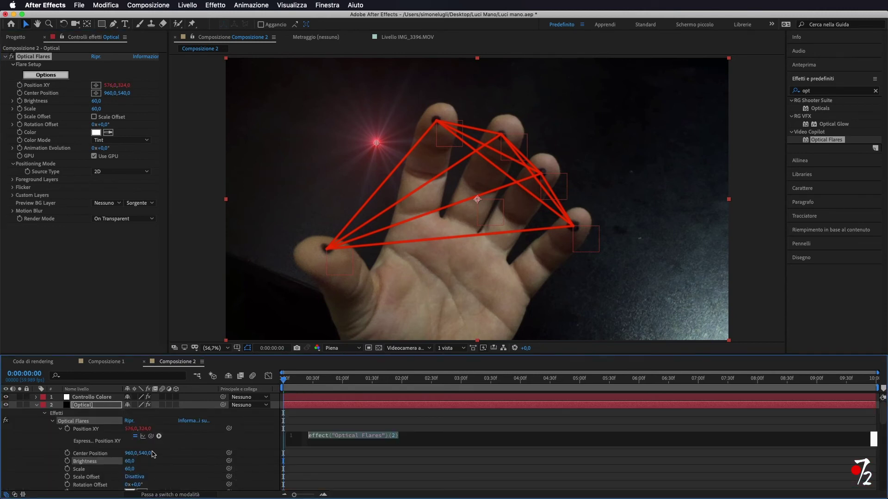
scroll(241, 426, "down", 5)
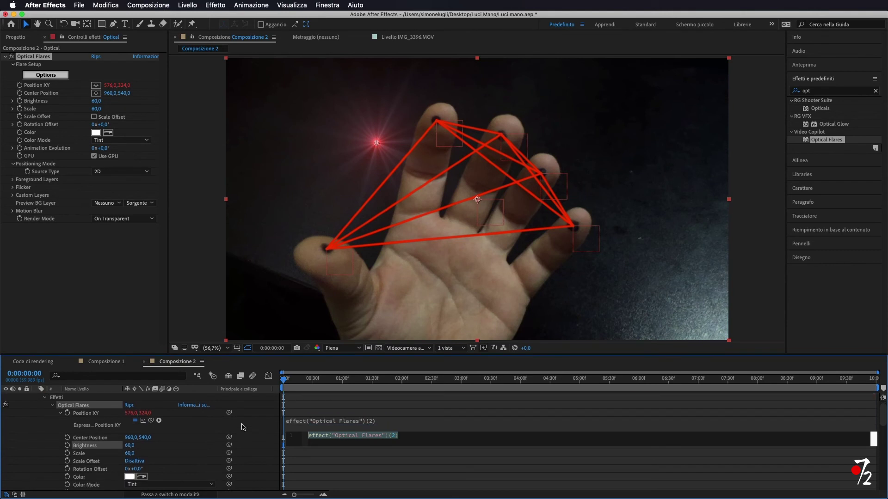
scroll(241, 426, "down", 5)
scroll(241, 426, "down", 5)
scroll(241, 426, "down", 5)
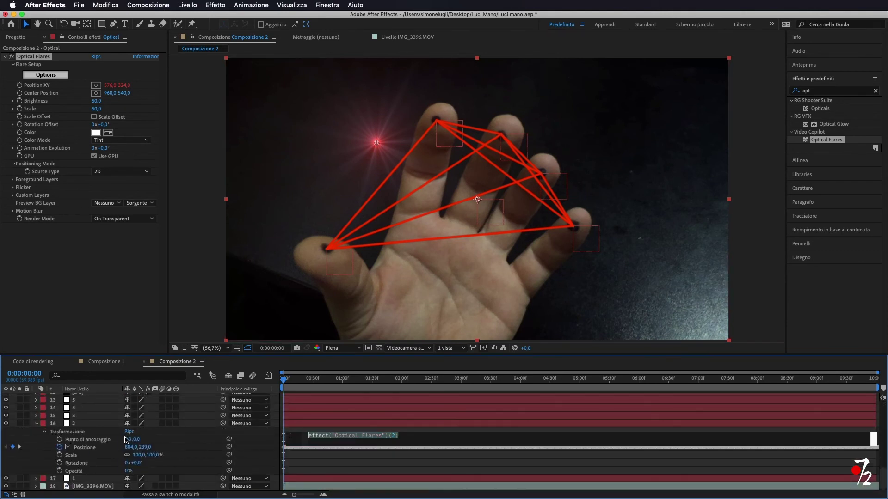
left_click(35, 427)
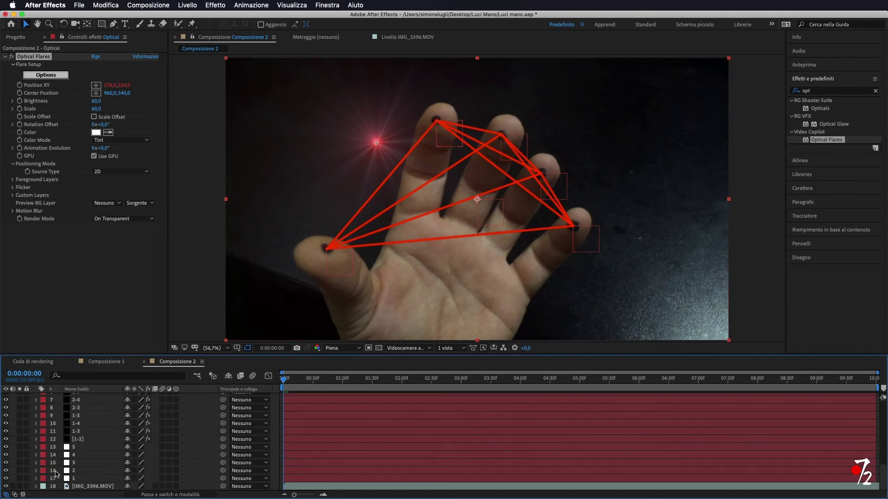
left_click(36, 479)
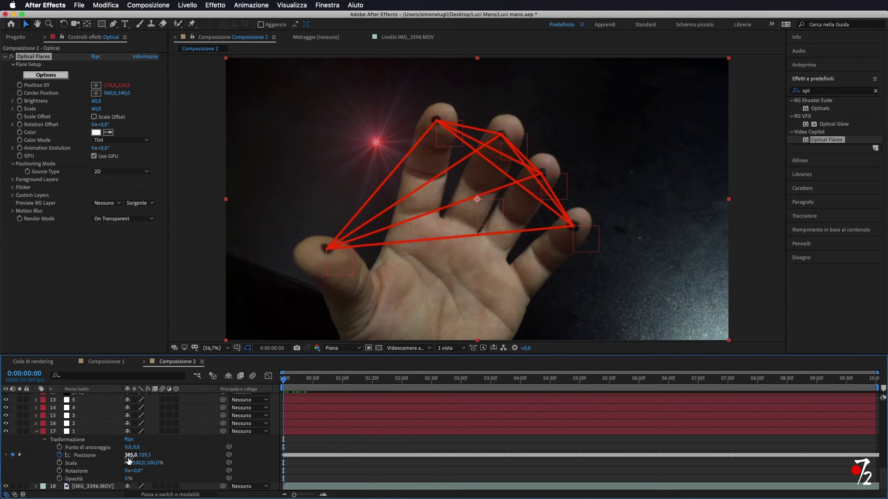
scroll(146, 441, "up", 5)
scroll(146, 441, "up", 10)
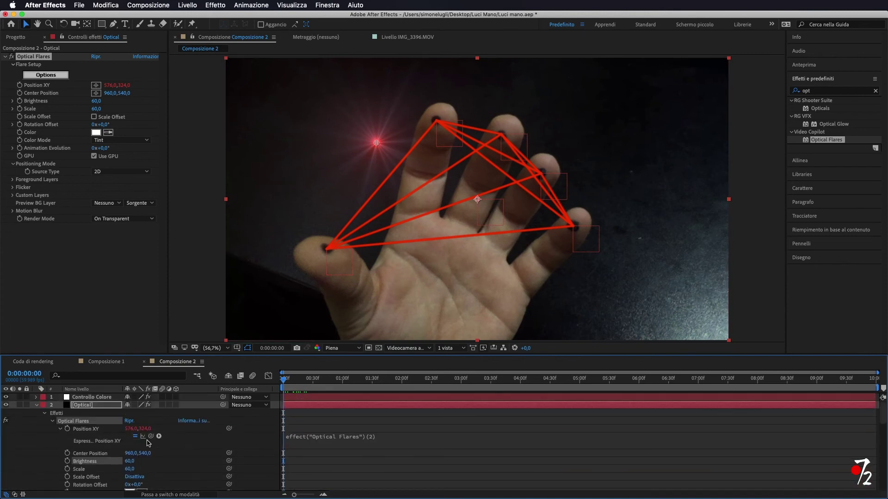
mouse_move(151, 436)
left_mouse_down()
mouse_move(129, 494)
mouse_move(115, 484)
left_mouse_up()
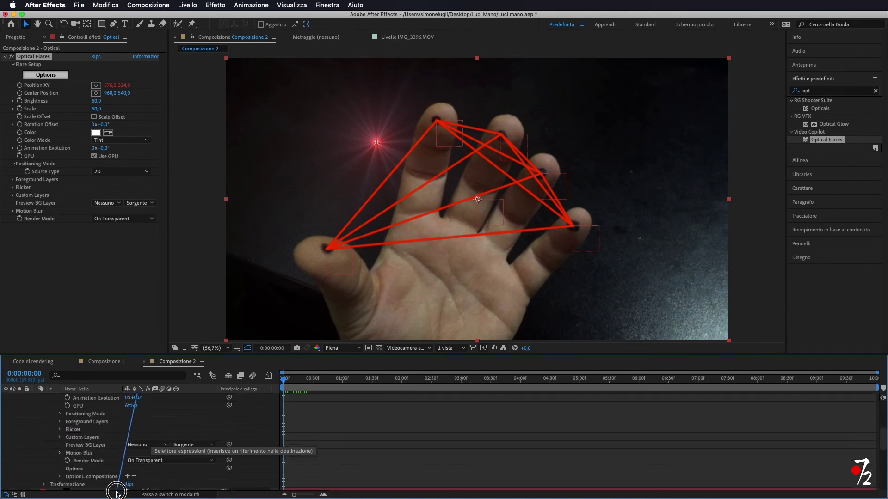
left_click_drag(115, 484, 99, 463)
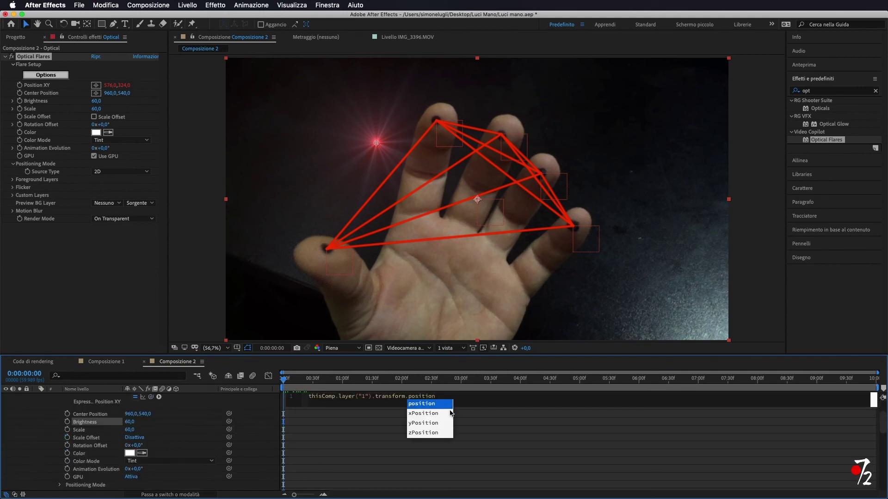
left_click(517, 419)
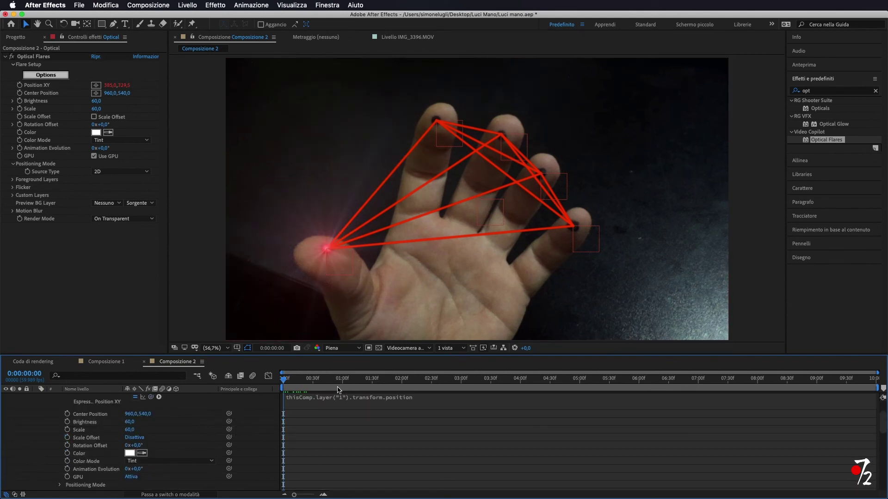
Step: Scrub the timeline to verify the flare tracks the thumb tip, then collapse and select Optical
mouse_move(292, 384)
left_mouse_down()
mouse_move(318, 382)
mouse_move(305, 382)
left_mouse_up()
left_click_drag(304, 381, 283, 382)
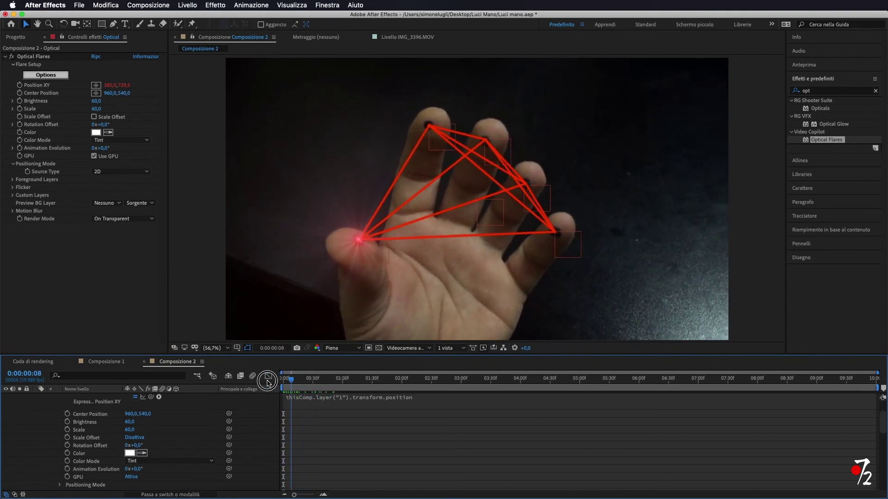
scroll(210, 443, "up", 5)
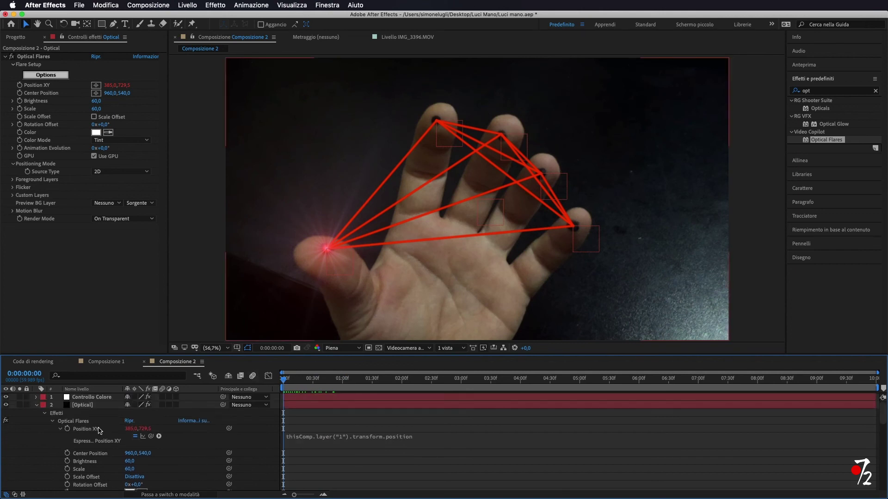
left_click(36, 407)
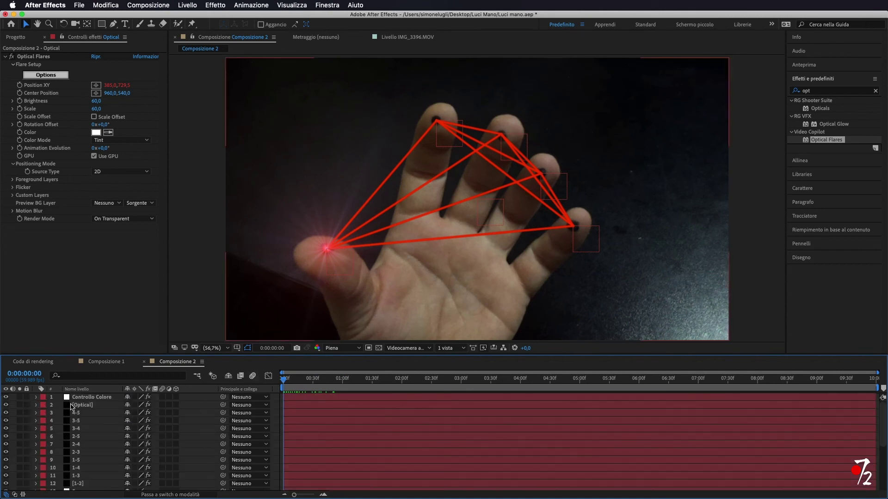
left_click(102, 407)
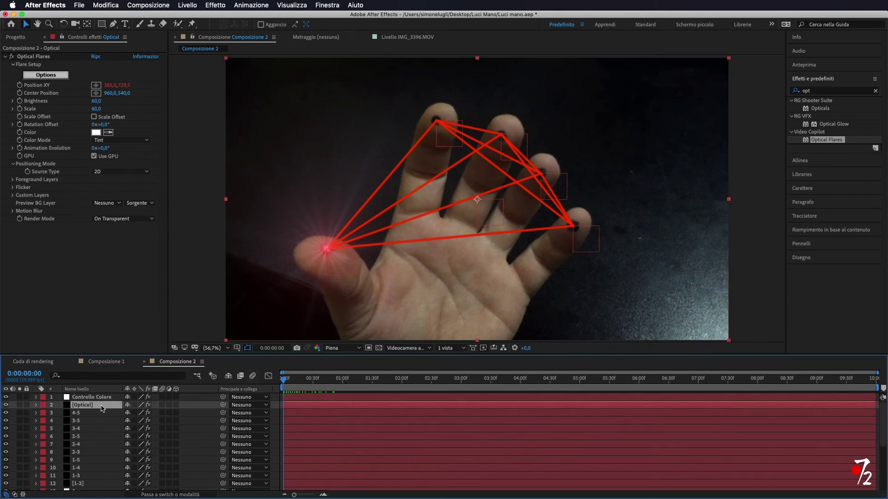
Step: Duplicate the Optical layer and rename the two flare layers Optical1 and Optical2
key("super+d")
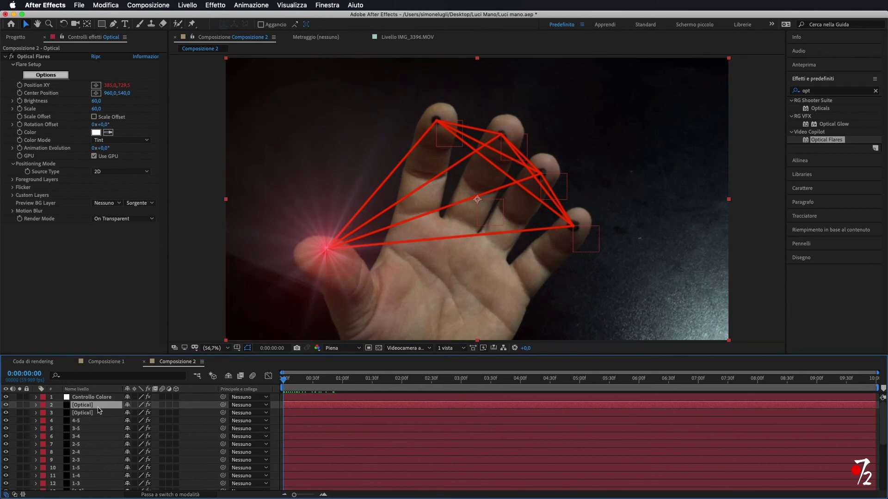
left_click(92, 414)
right_click(92, 414)
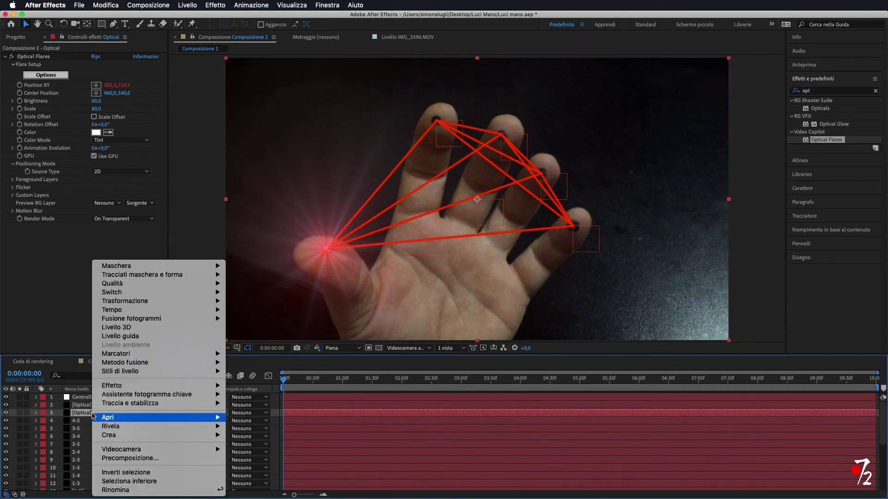
key("Return")
left_click(103, 414)
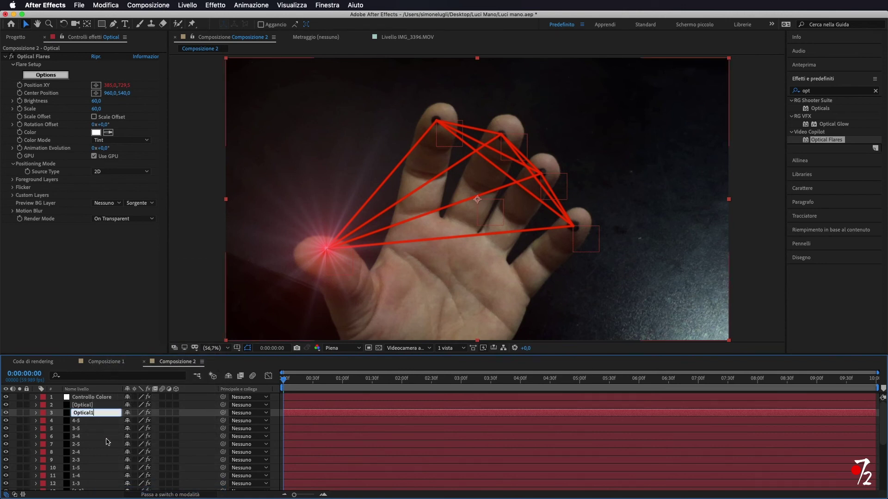
left_click(106, 438)
left_click(95, 405)
right_click(95, 405)
mouse_move(140, 450)
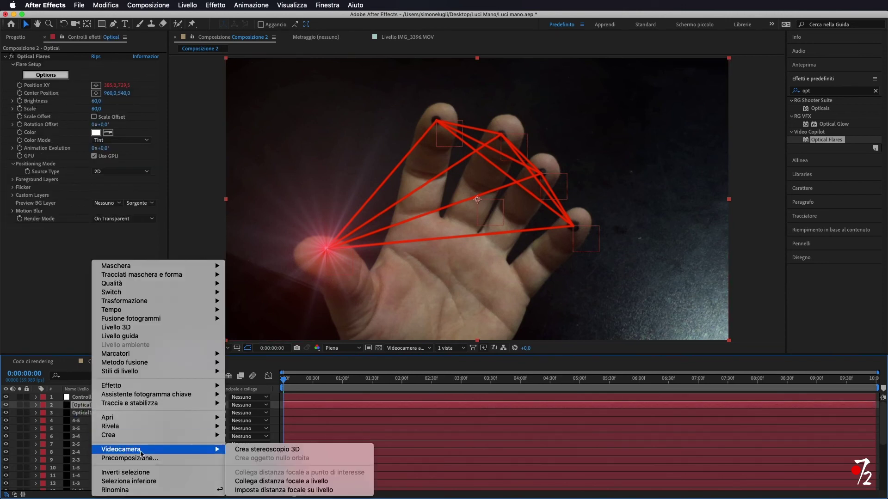
left_click(140, 491)
left_click(108, 403)
type("2")
left_click(126, 449)
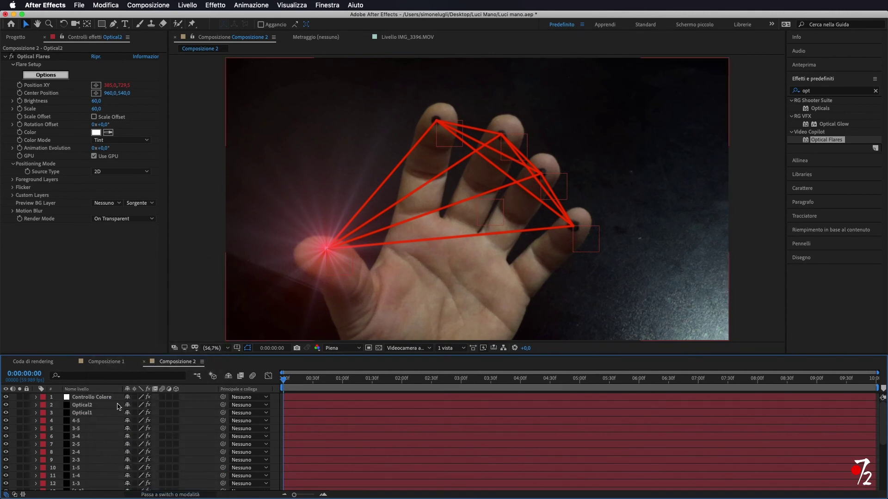
left_click(104, 405)
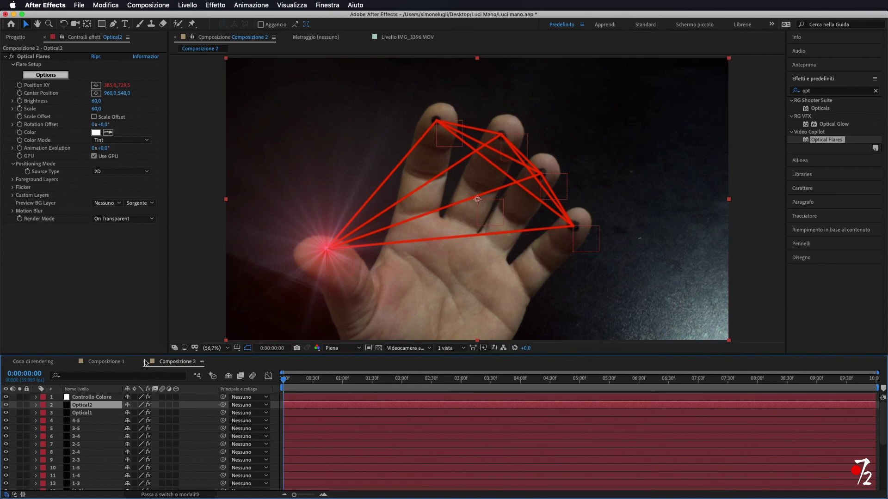
Step: Change Optical2's Position XY expression to thisComp.layer("2")
left_click(36, 405)
left_click(45, 414)
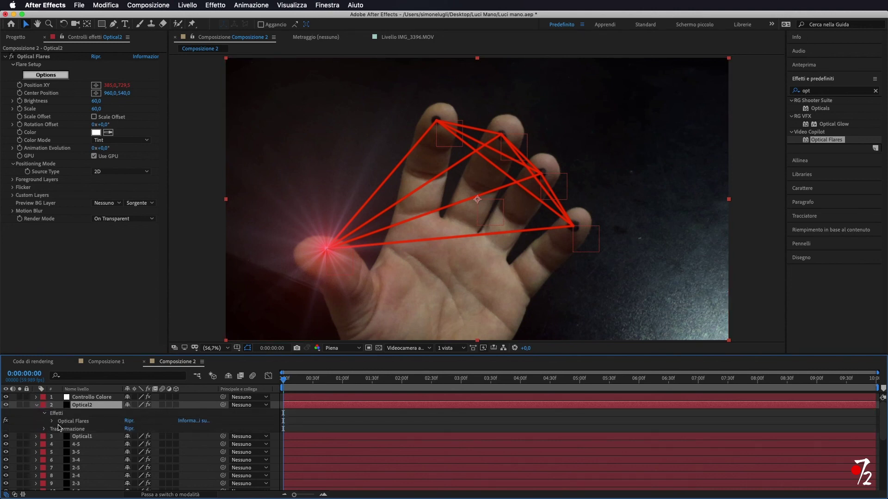
left_click(52, 421)
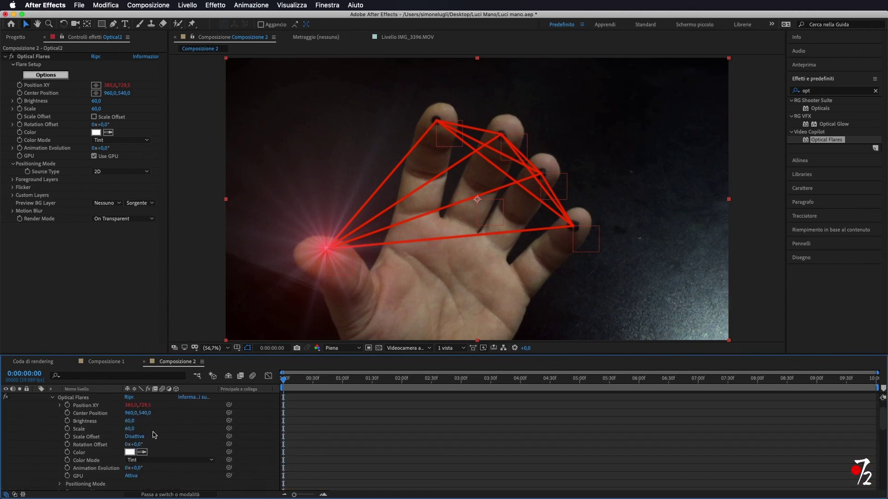
left_click(60, 406)
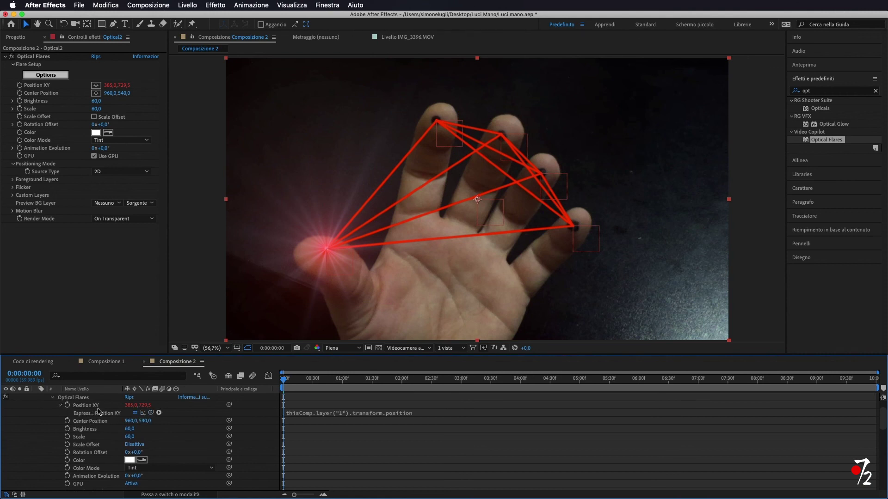
left_click(342, 413)
left_click(366, 411)
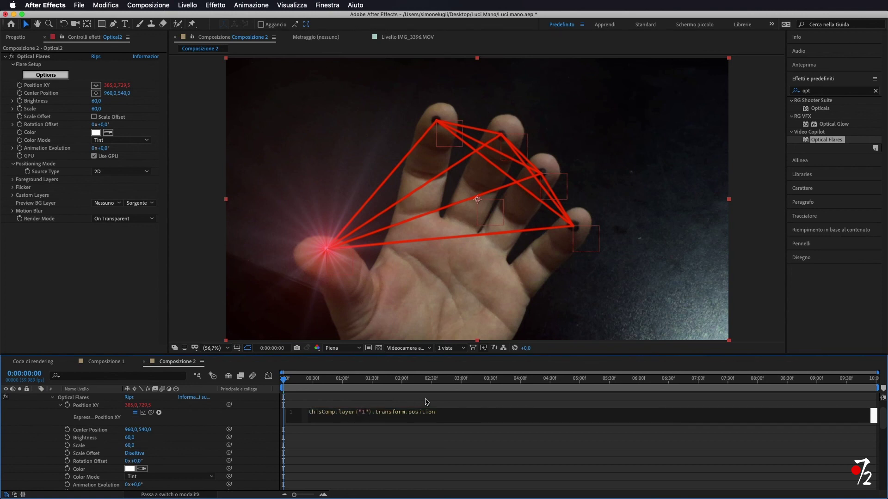
key("BackSpace")
type("2")
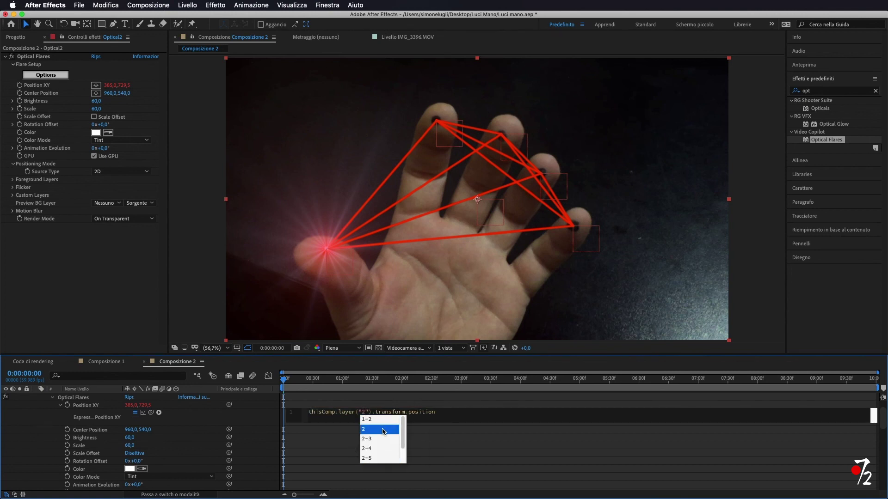
left_click(491, 440)
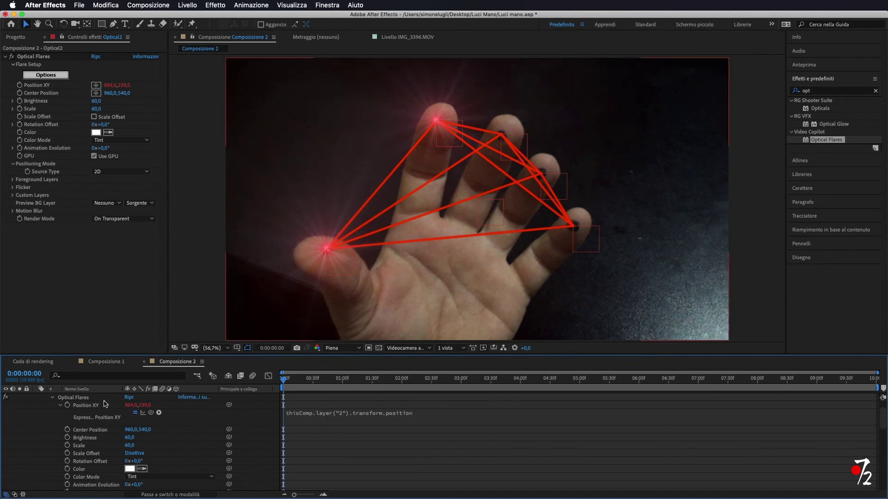
scroll(106, 405, "up", 2)
Step: Duplicate Optical2 into Optical3 and change its Position XY expression to follow layer("3")
left_click(36, 405)
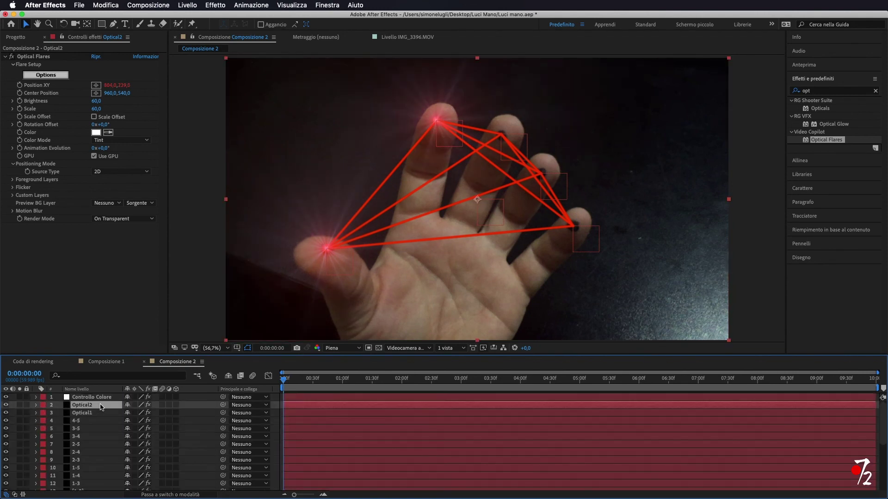
key("super+d")
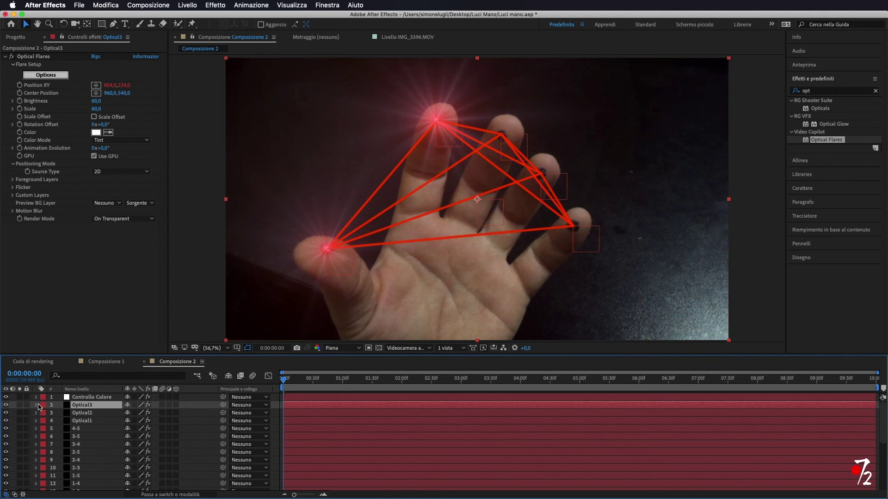
left_click(36, 405)
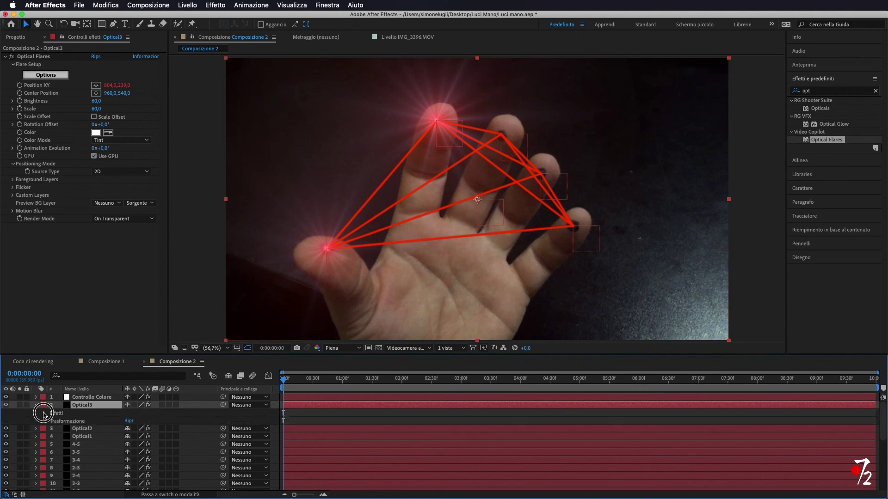
left_click(44, 413)
left_click(52, 421)
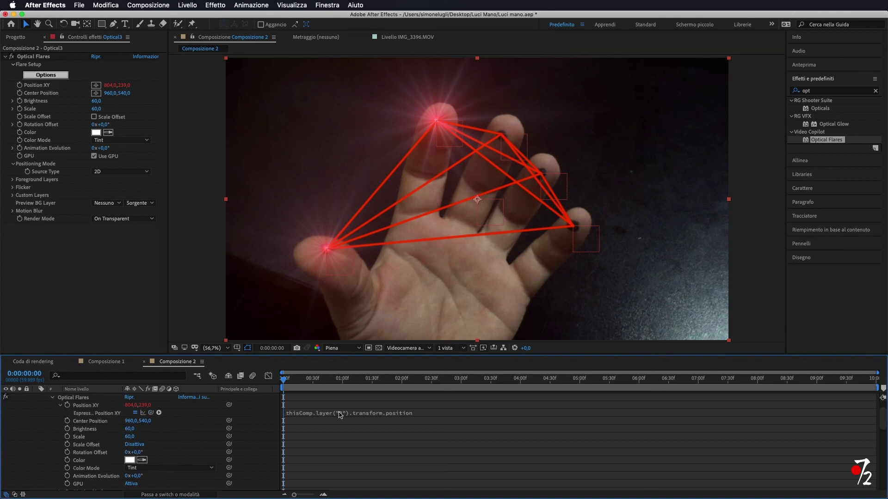
left_click(340, 414)
left_click(365, 411)
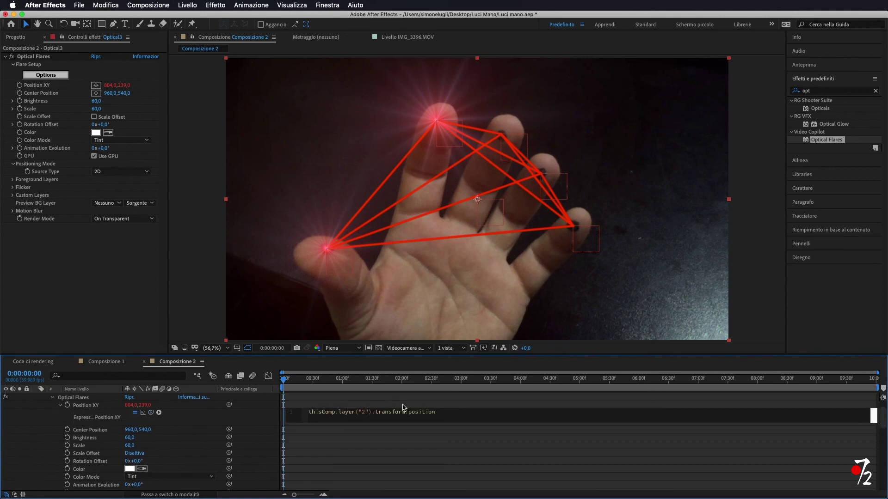
key("BackSpace")
type("3")
left_click(523, 467)
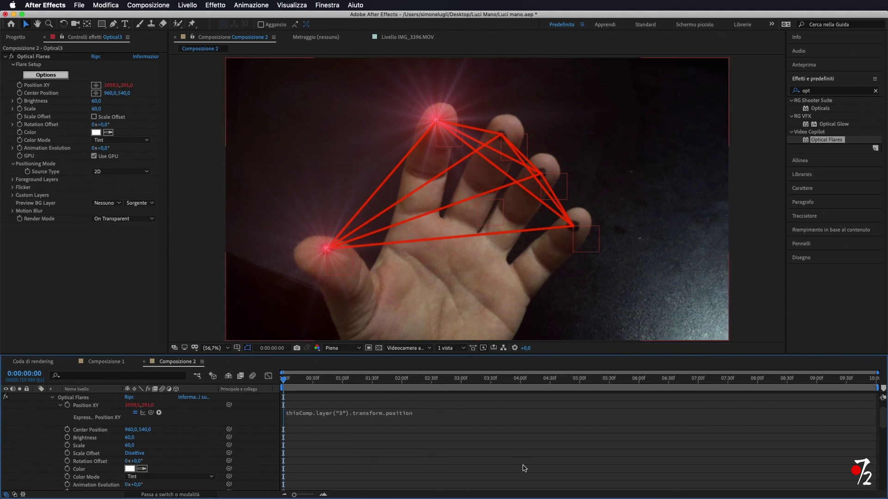
Step: Duplicate twice more for Optical4 and Optical5, set Optical5's expression layer number to 4, and preview
scroll(259, 437, "up", 2)
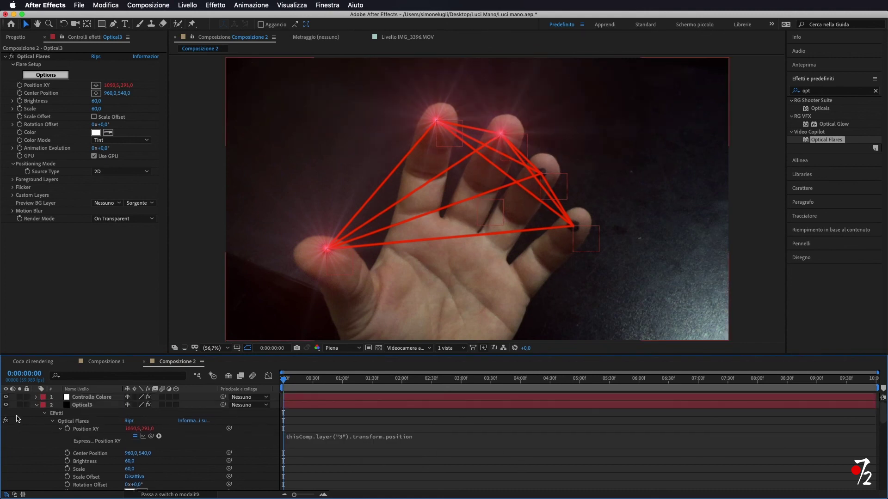
key("ctrl+d")
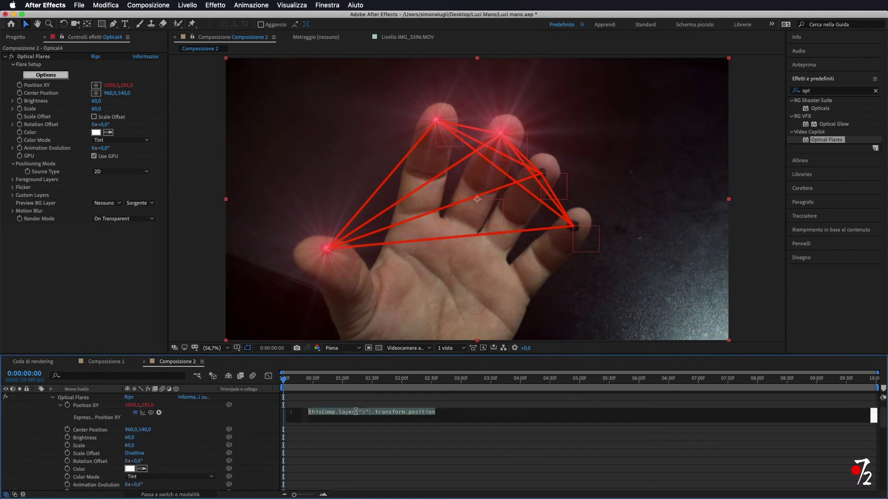
key("ctrl+d")
left_click(35, 408)
double_click(416, 410)
type("4")
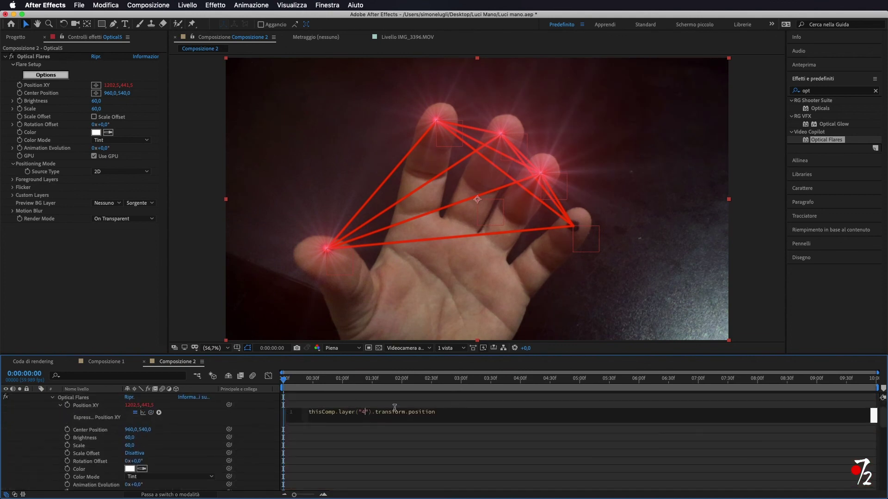
left_click(287, 383)
key("space")
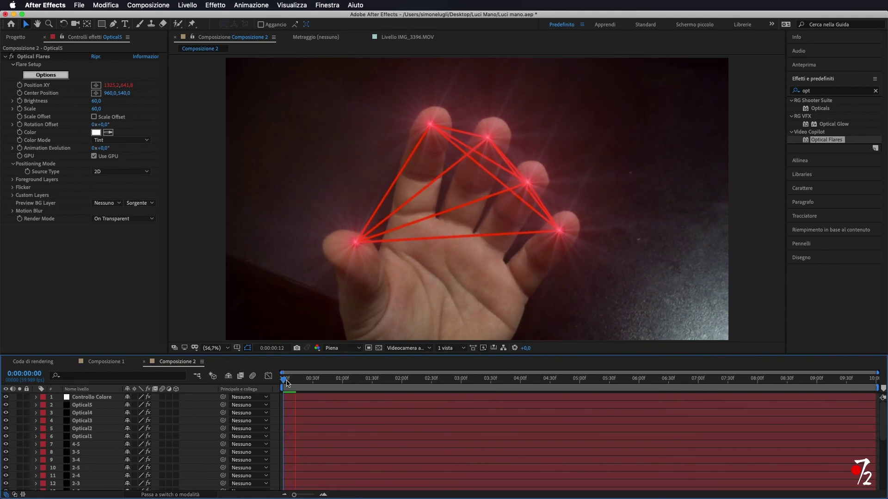
Step: Set the first Controllo Colore beam colour to a softer light red
key("space")
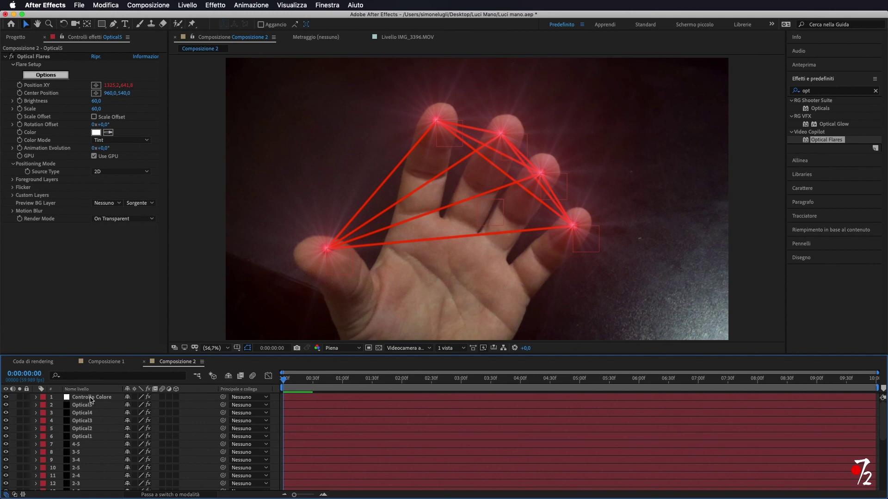
left_click(98, 398)
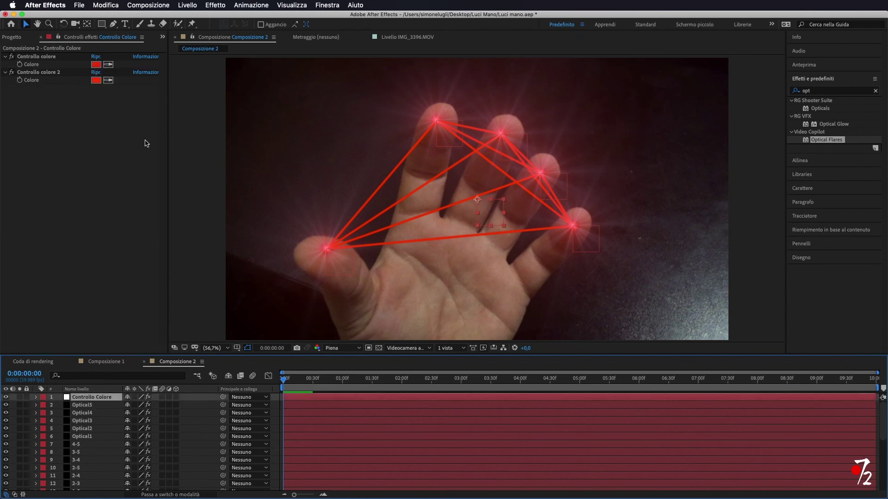
left_click(95, 65)
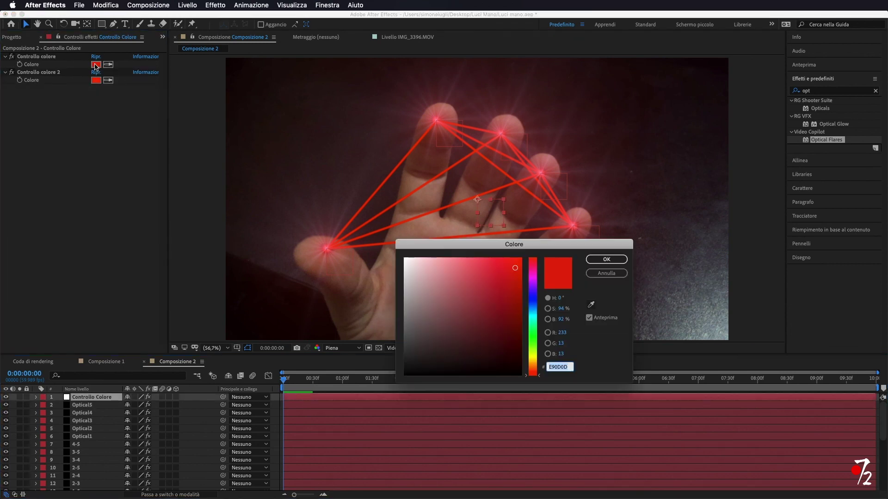
mouse_move(508, 287)
left_mouse_down()
mouse_move(454, 315)
mouse_move(470, 277)
mouse_move(484, 269)
left_mouse_up()
left_click(607, 260)
Step: Set the second beam colour to yellow-green (9BFF00) and scrub forward to check the orange beams
left_click(95, 81)
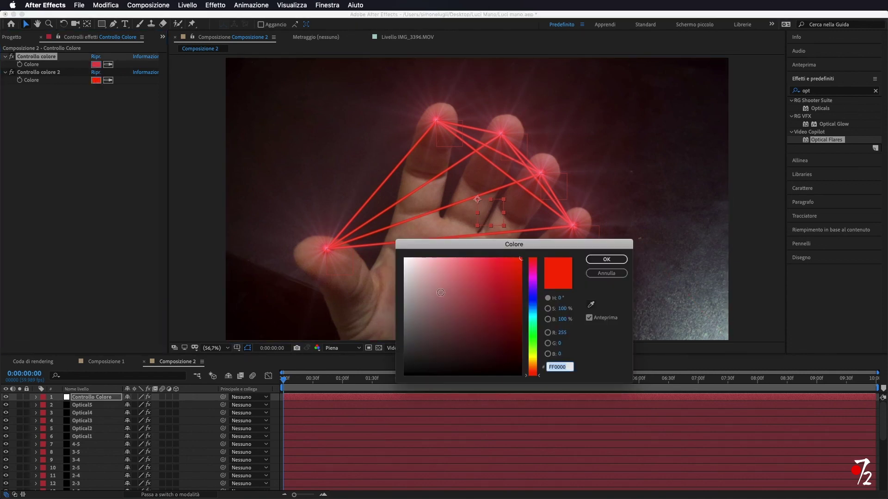
left_click_drag(541, 378, 539, 351)
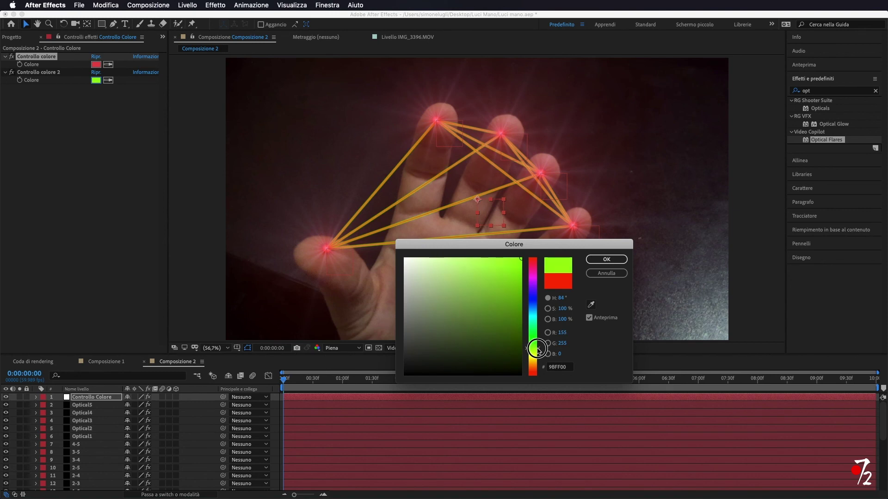
left_click(606, 259)
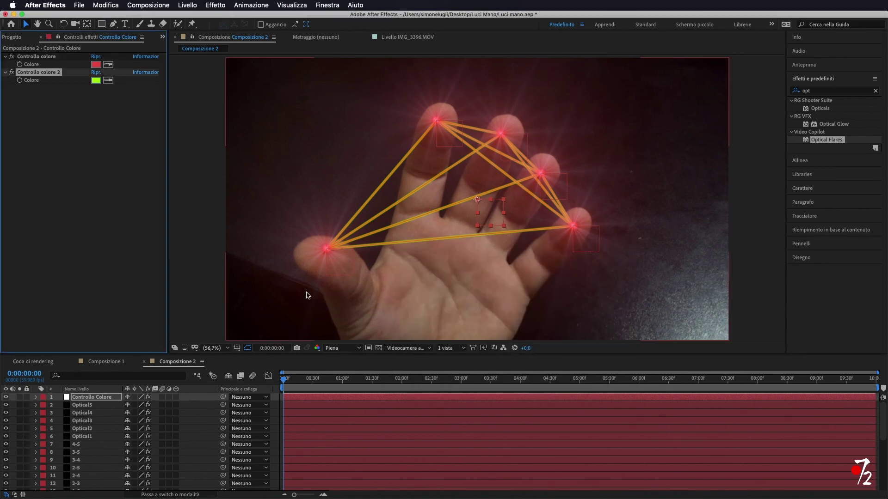
left_click_drag(285, 380, 369, 385)
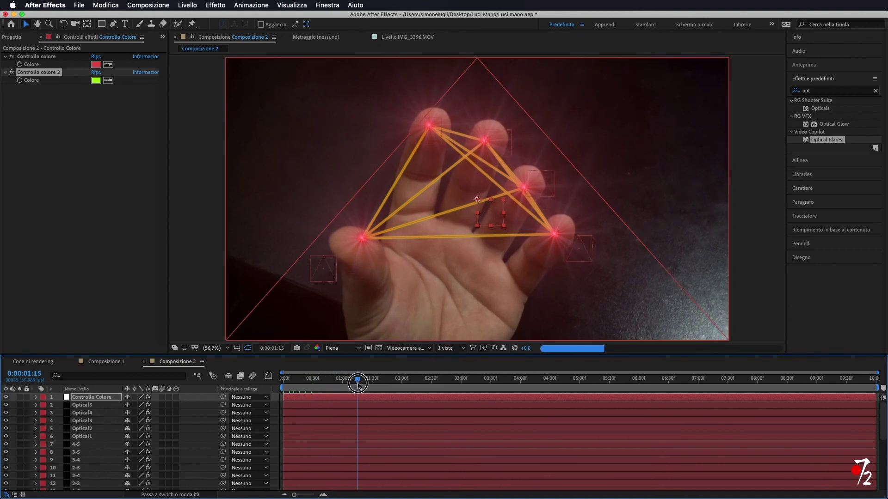
left_click_drag(369, 385, 266, 382)
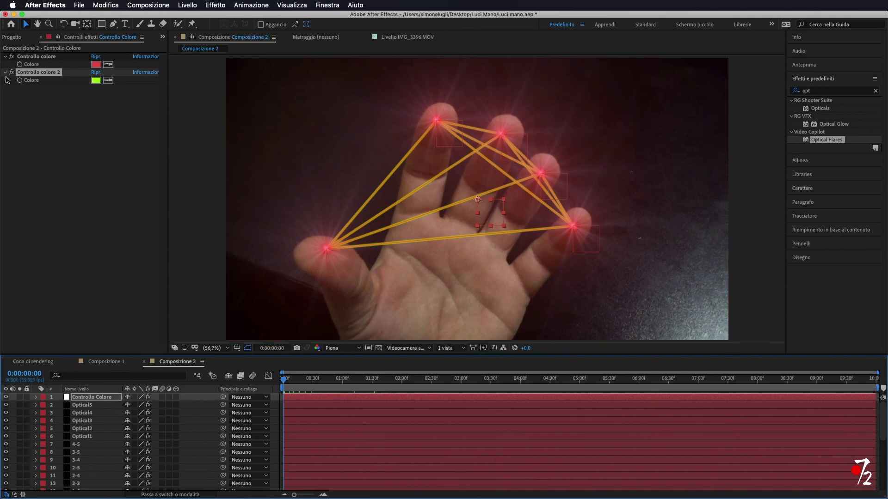
Step: At the composition's last frame, change the first beam colour to blue
left_click(277, 379)
left_click(20, 65)
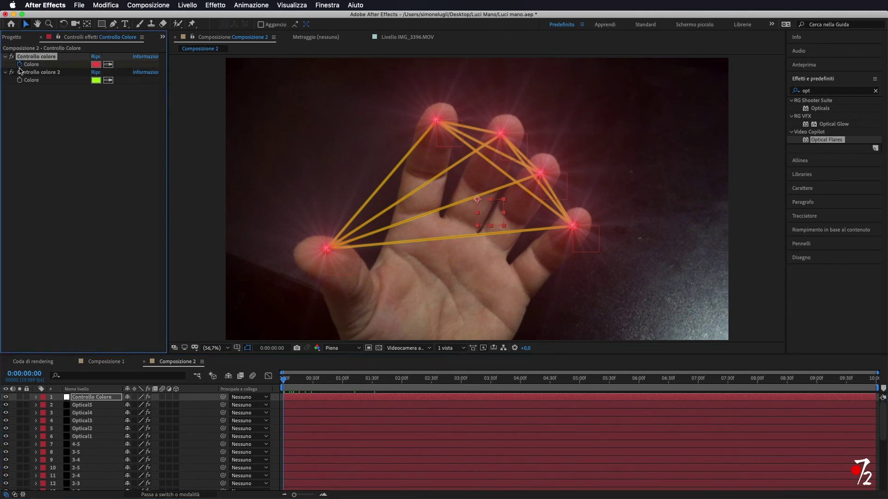
left_click(21, 81)
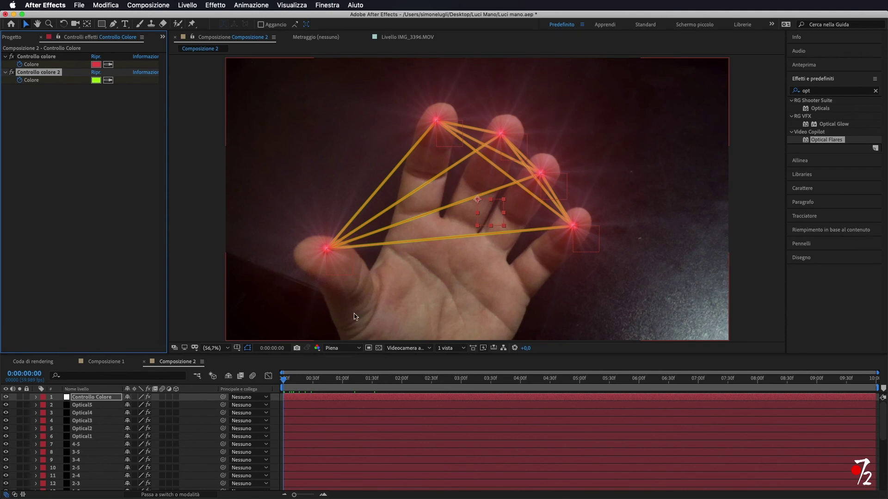
left_click_drag(284, 386, 879, 393)
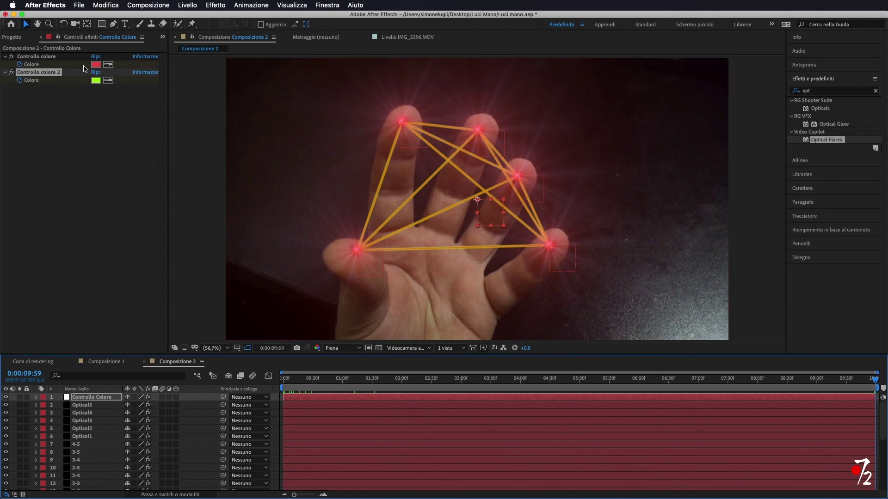
left_click(96, 65)
left_click_drag(532, 324, 535, 299)
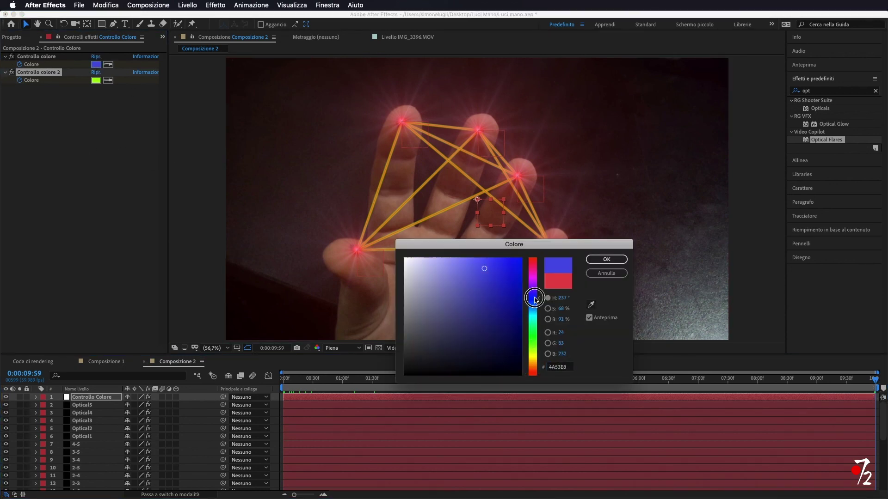
left_click(606, 259)
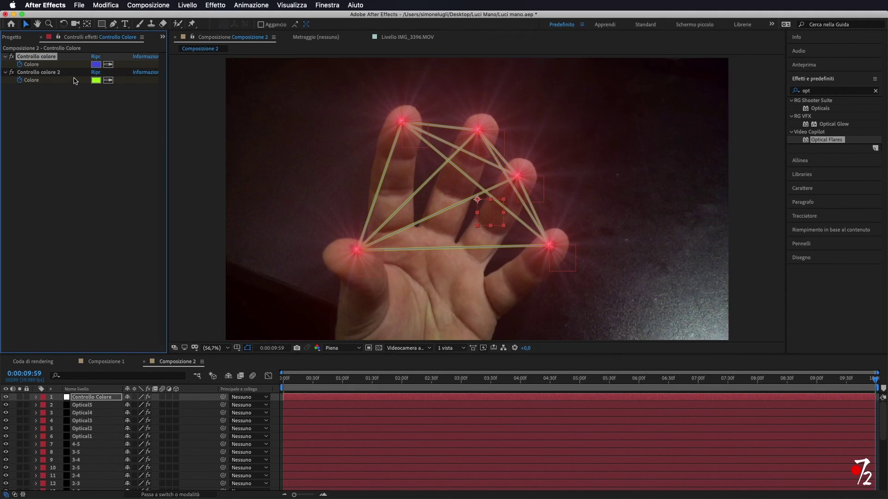
Step: Change the second beam colour to blue as well, then scrub back to view the beams
left_click(97, 81)
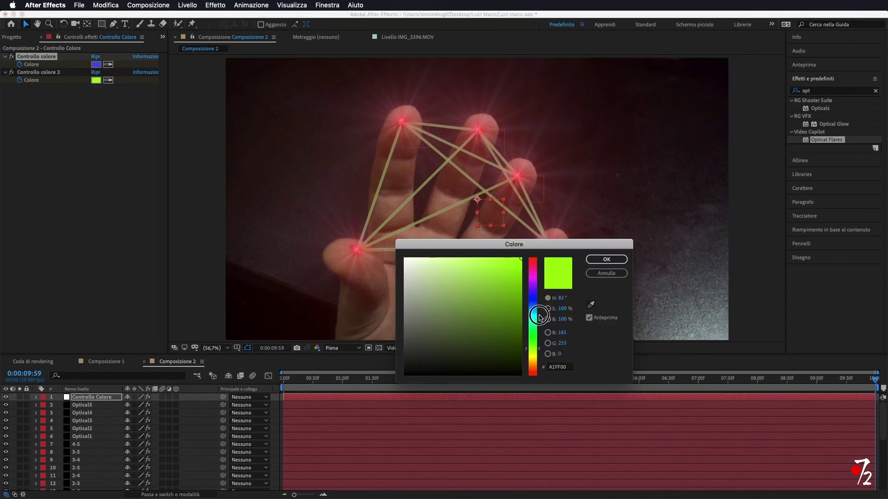
left_click_drag(533, 313, 538, 308)
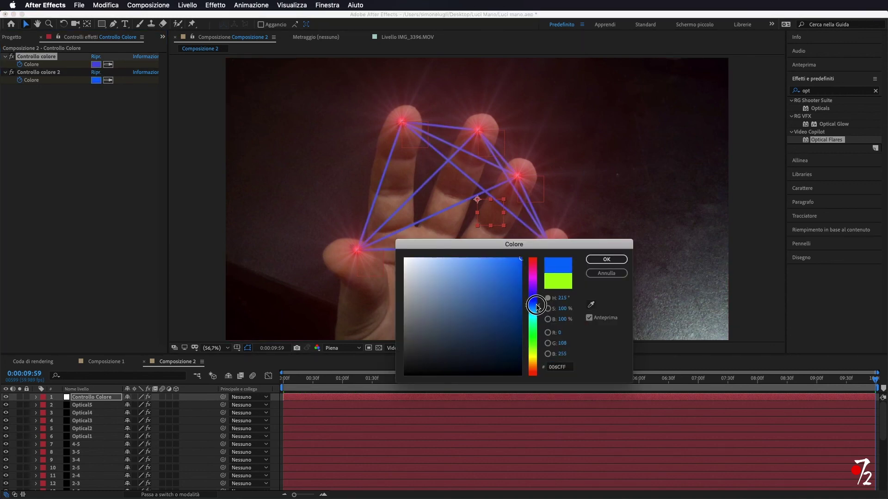
left_click(605, 260)
left_click_drag(873, 379, 278, 384)
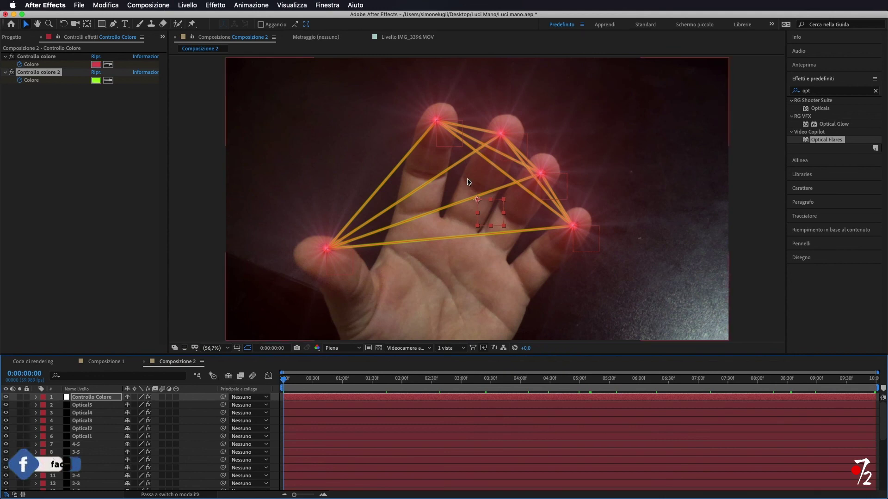